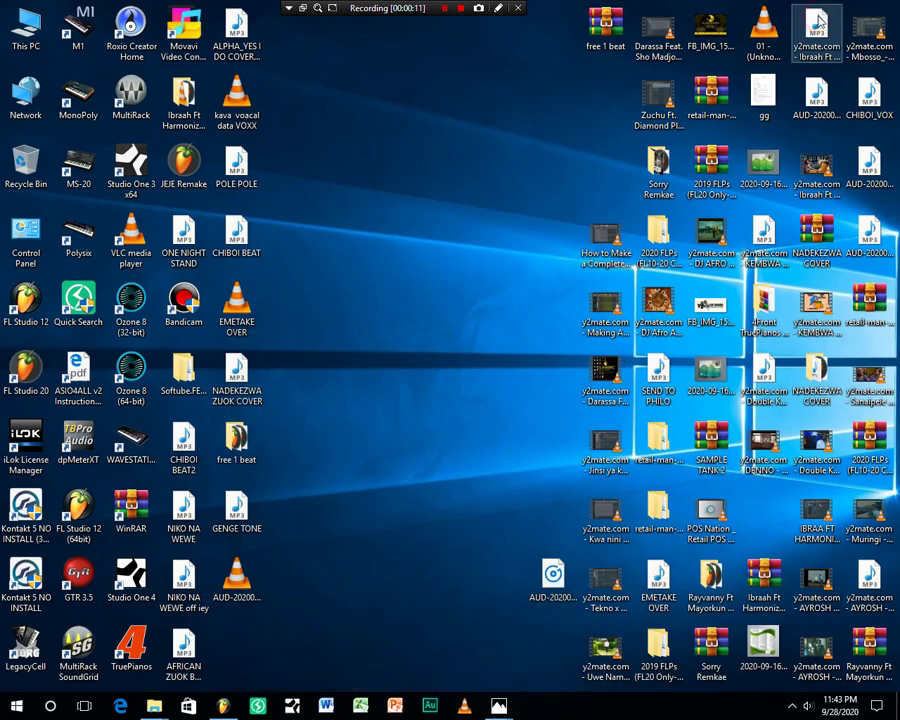
Refresh the Windows desktop using its right-click menu
right_click(352, 156)
click(384, 172)
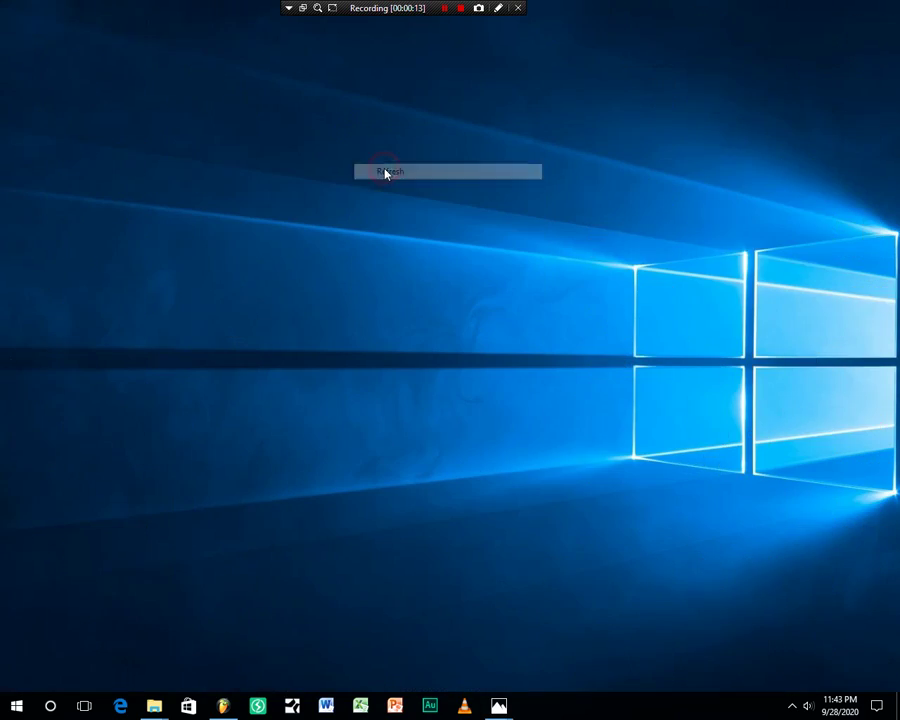
Bring the BEAT---AFRO project forward and select the PIANO pattern from its playlist clip
click(229, 707)
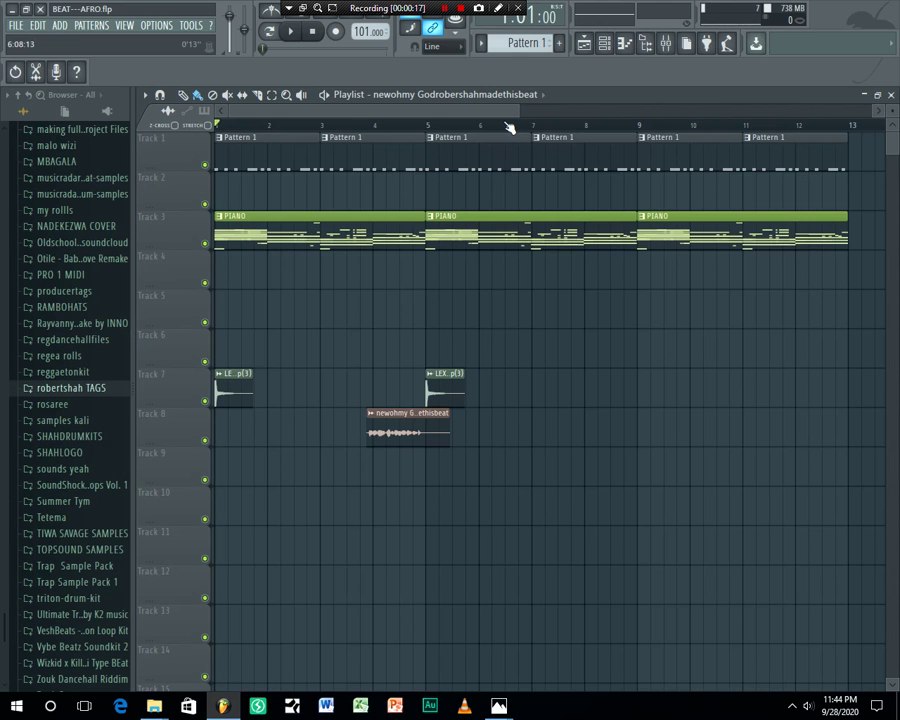
scroll(510, 127, down, 5)
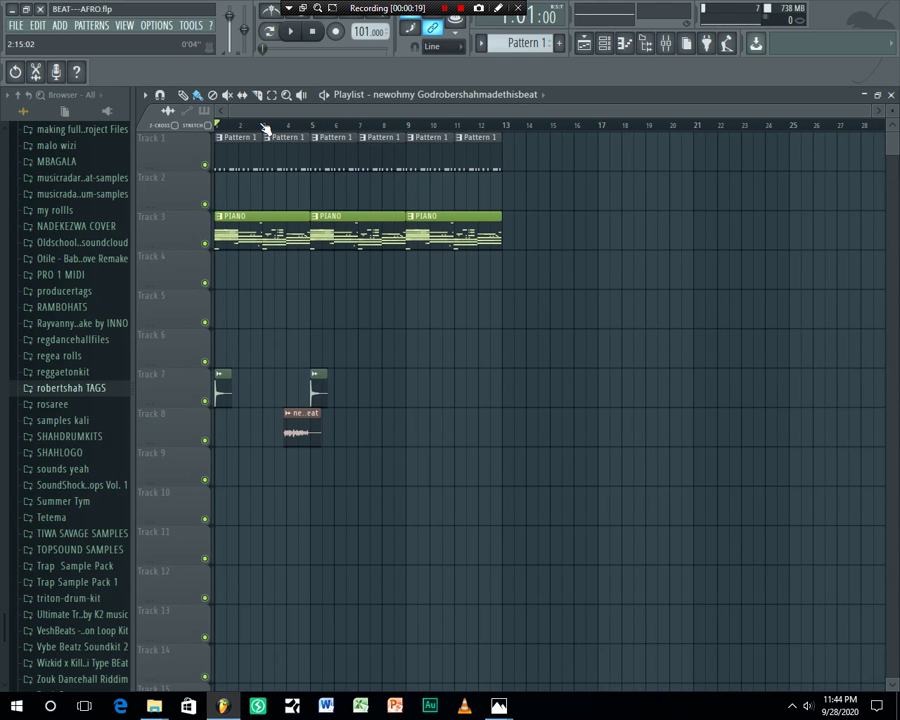
scroll(265, 130, up, 5)
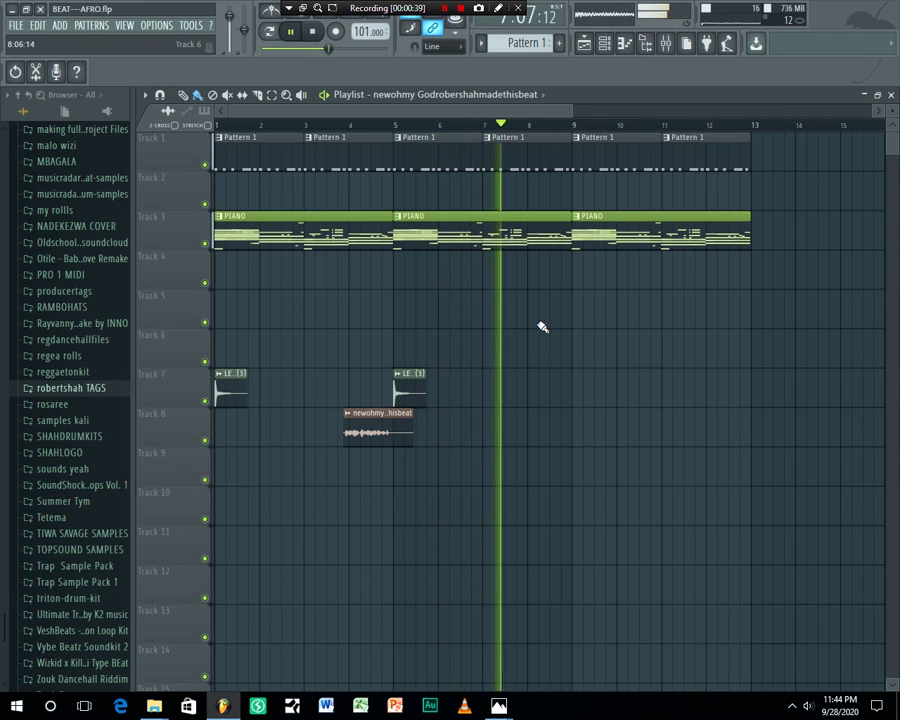
click(532, 225)
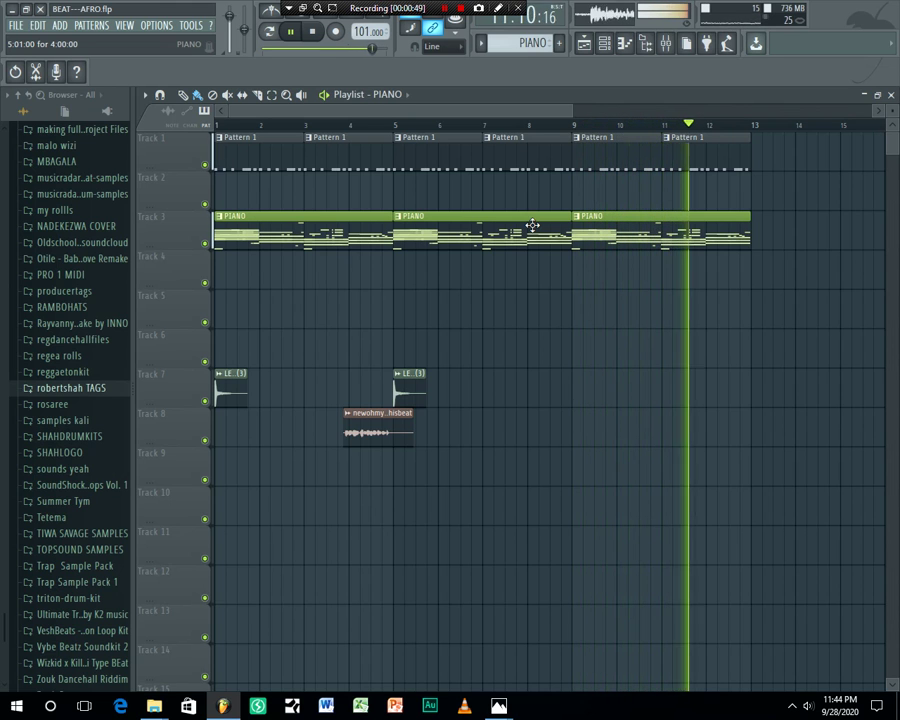
Raise the system speaker volume to 32, then stop playback back at the start
click(796, 707)
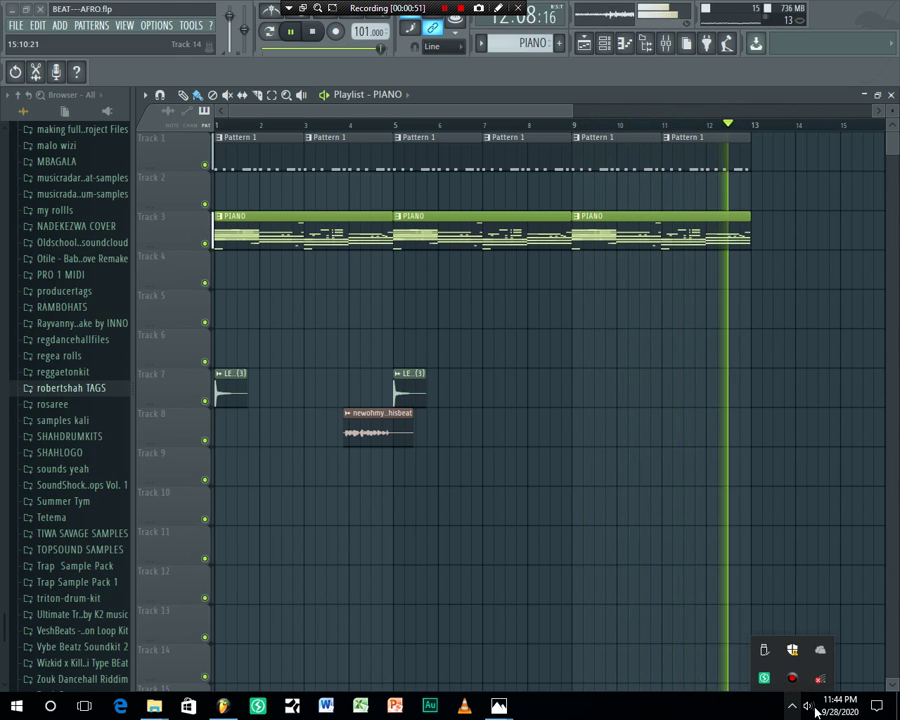
click(811, 708)
scroll(812, 709, up, 2)
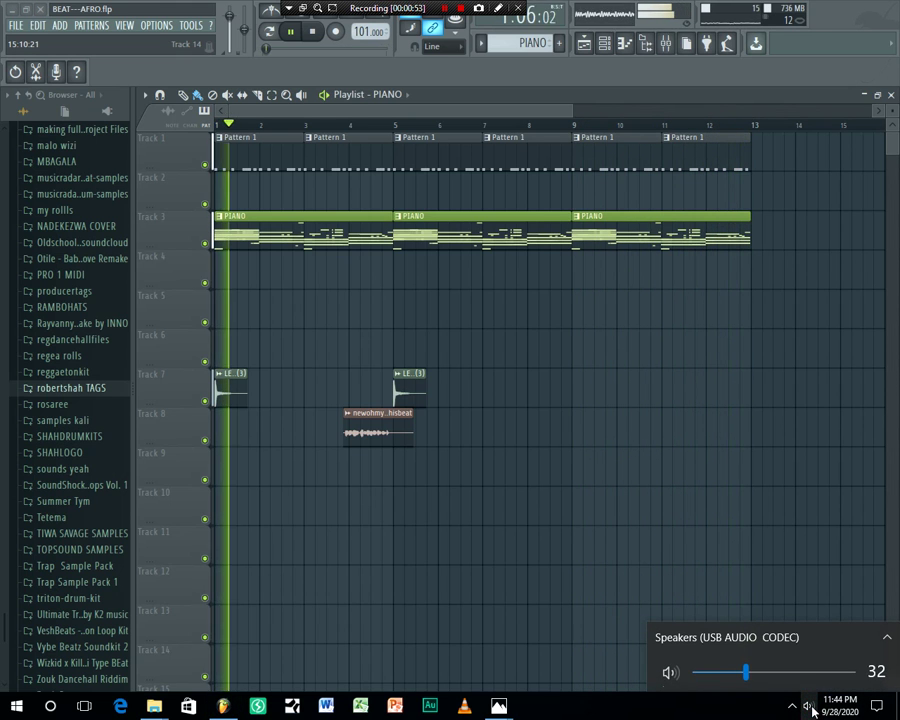
right_click(706, 435)
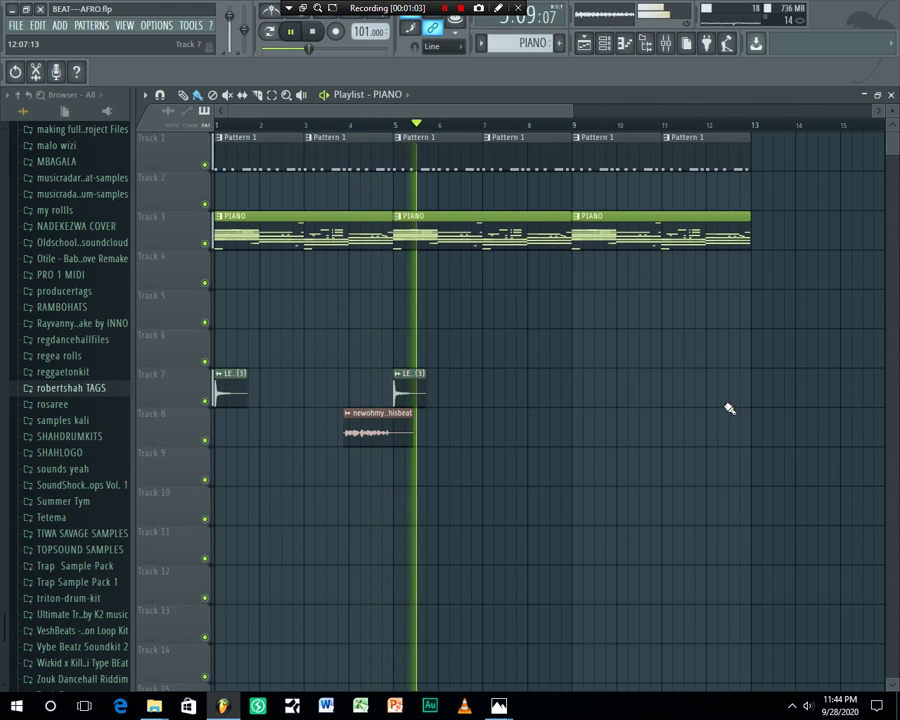
key(space)
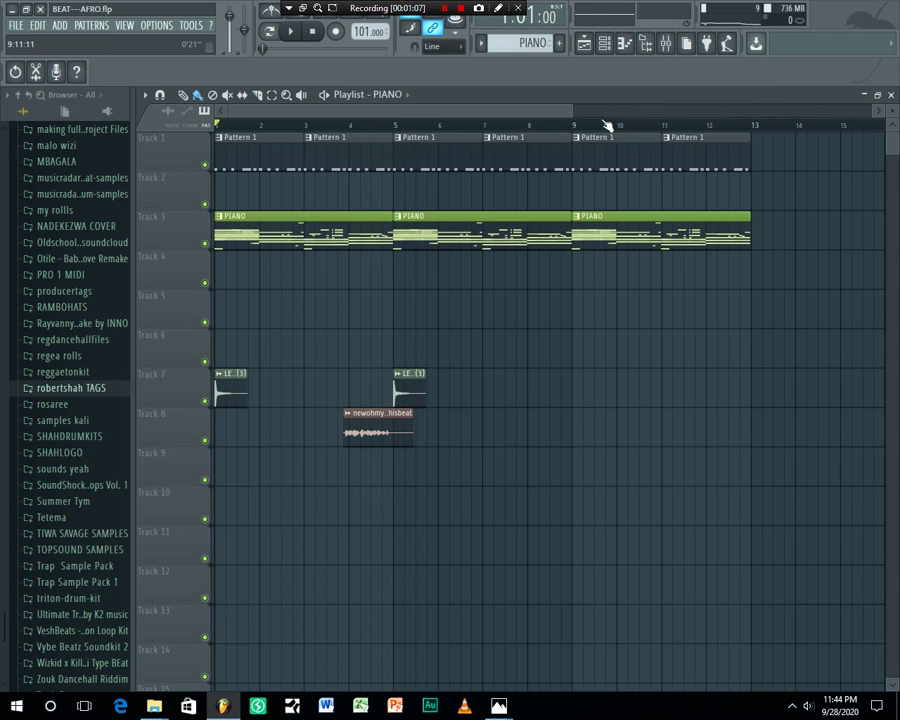
scroll(605, 125, down, 5)
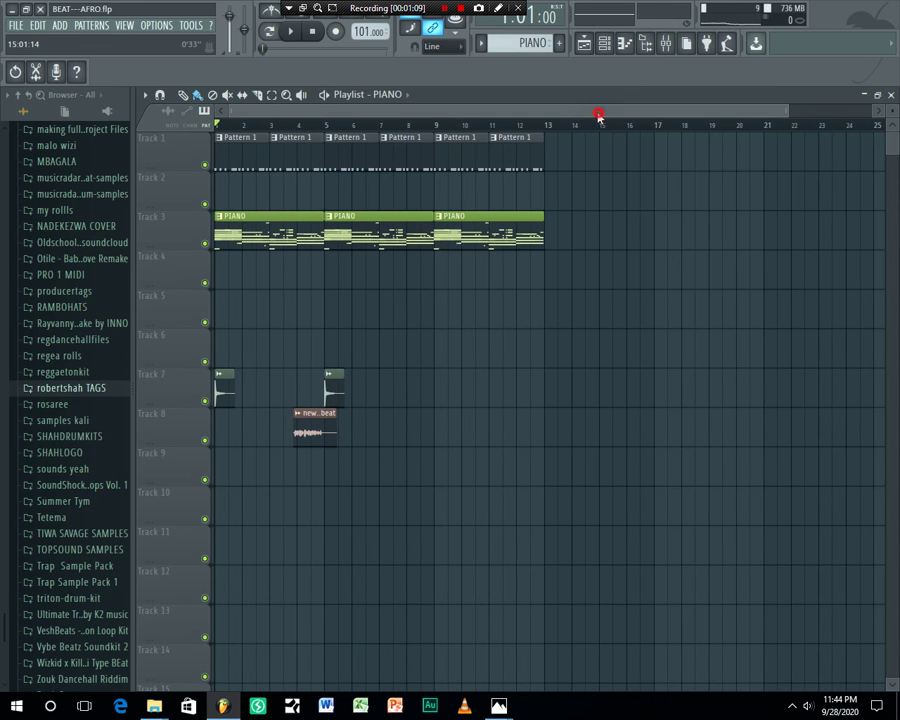
scroll(310, 128, up, 4)
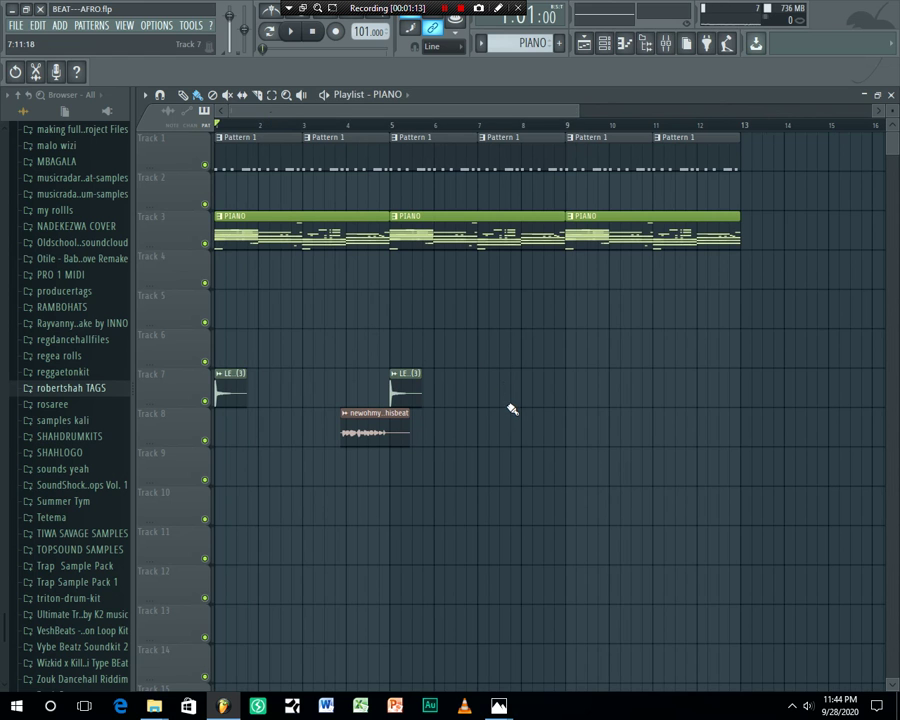
drag(577, 112, 357, 122)
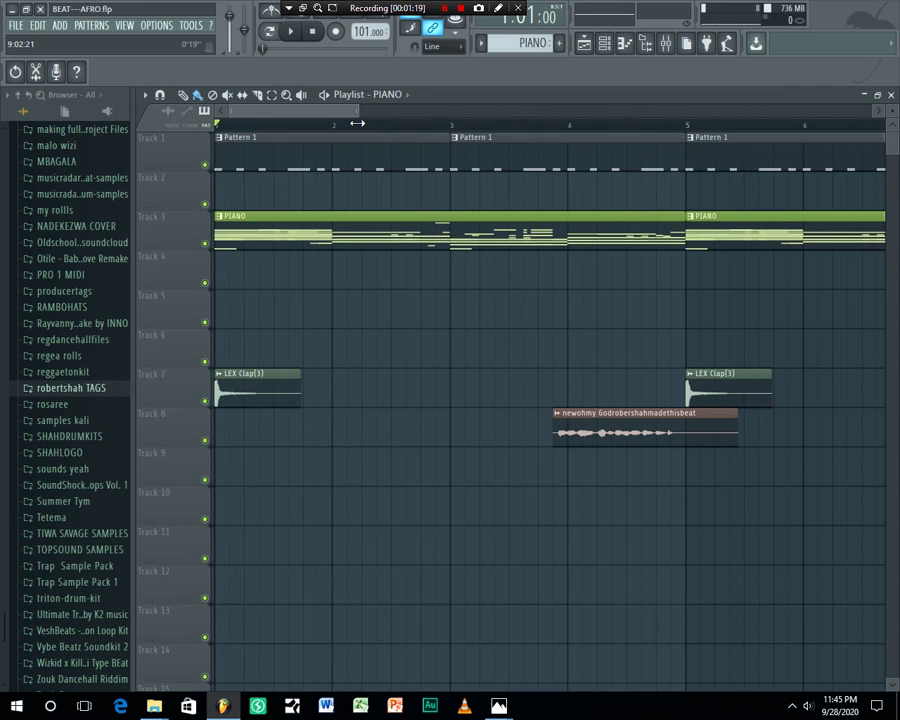
Solo the BD_EvaMendez kick in the Channel rack, play the pattern and view its notes
click(606, 45)
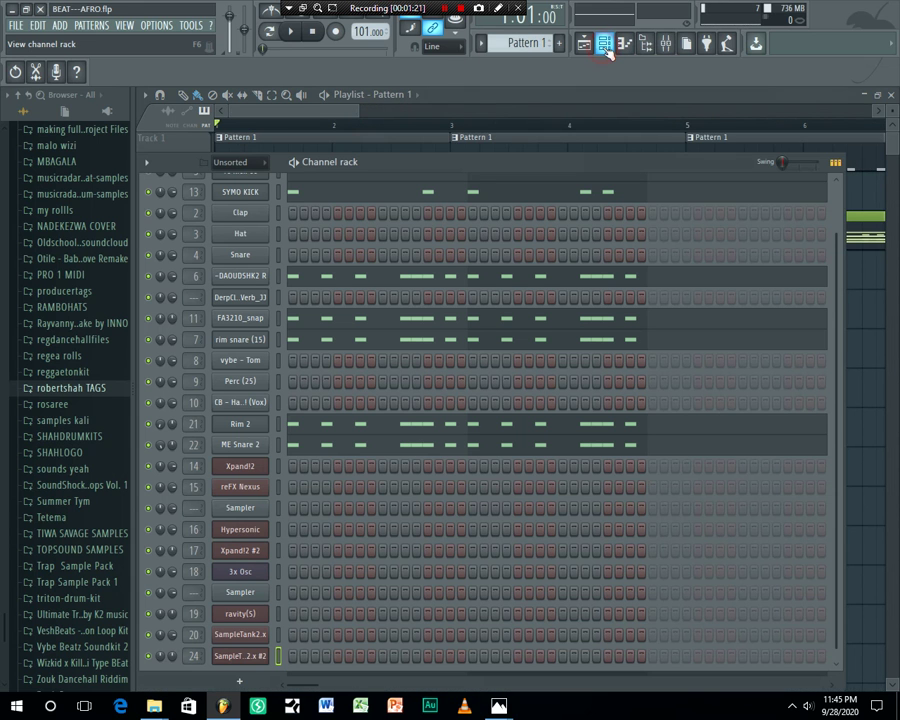
scroll(716, 375, up, 2)
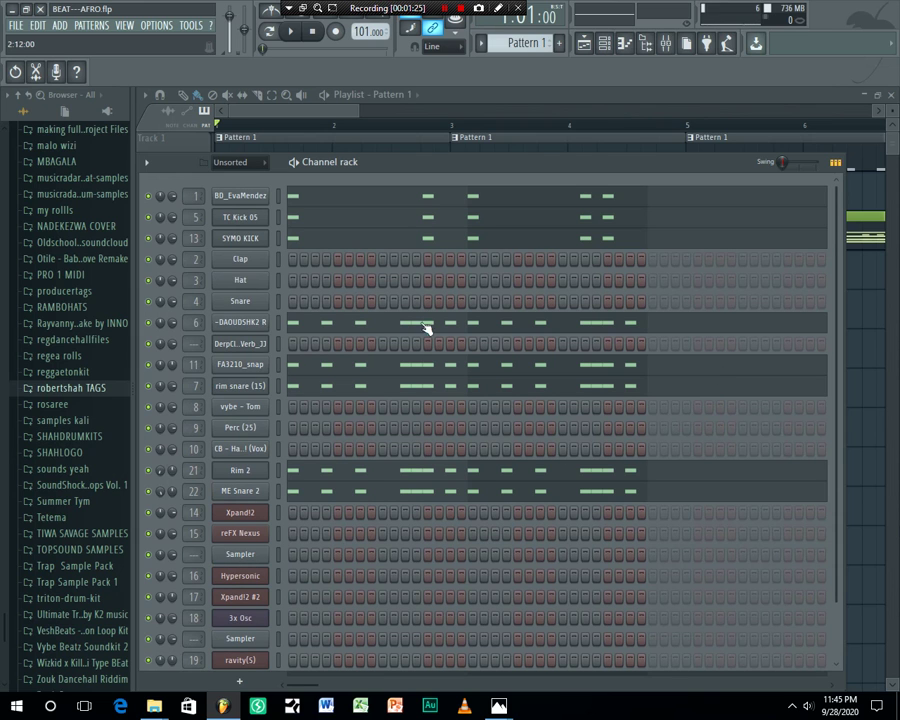
right_click(149, 197)
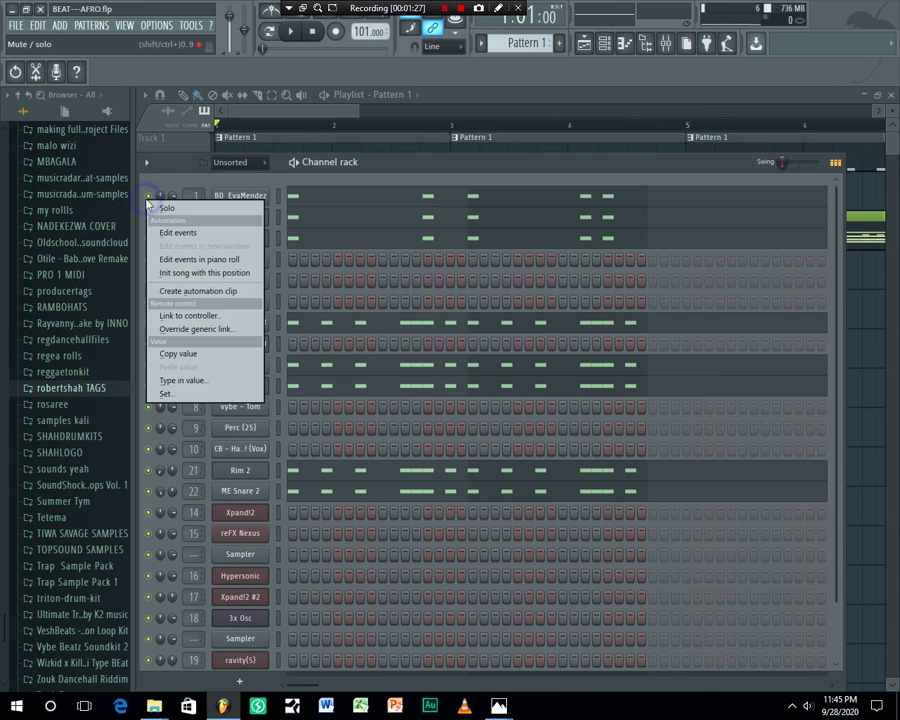
click(155, 212)
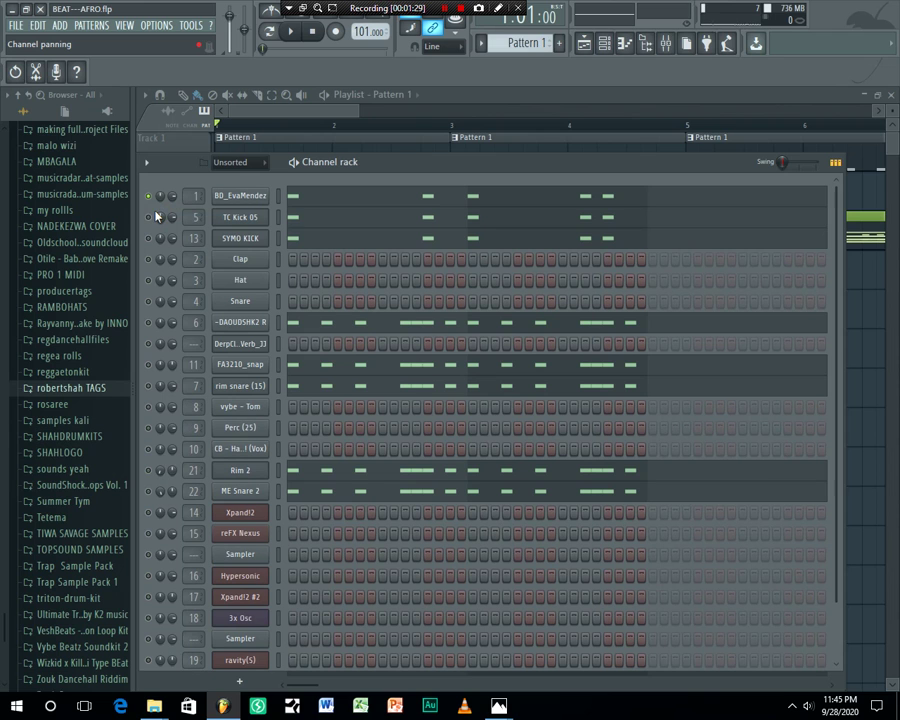
key(space)
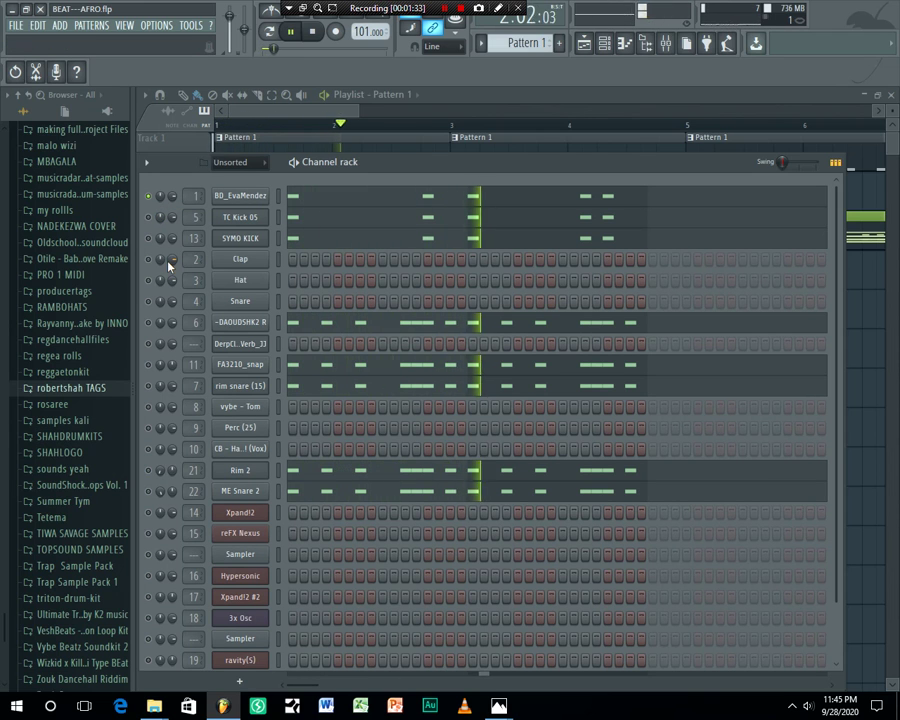
click(368, 196)
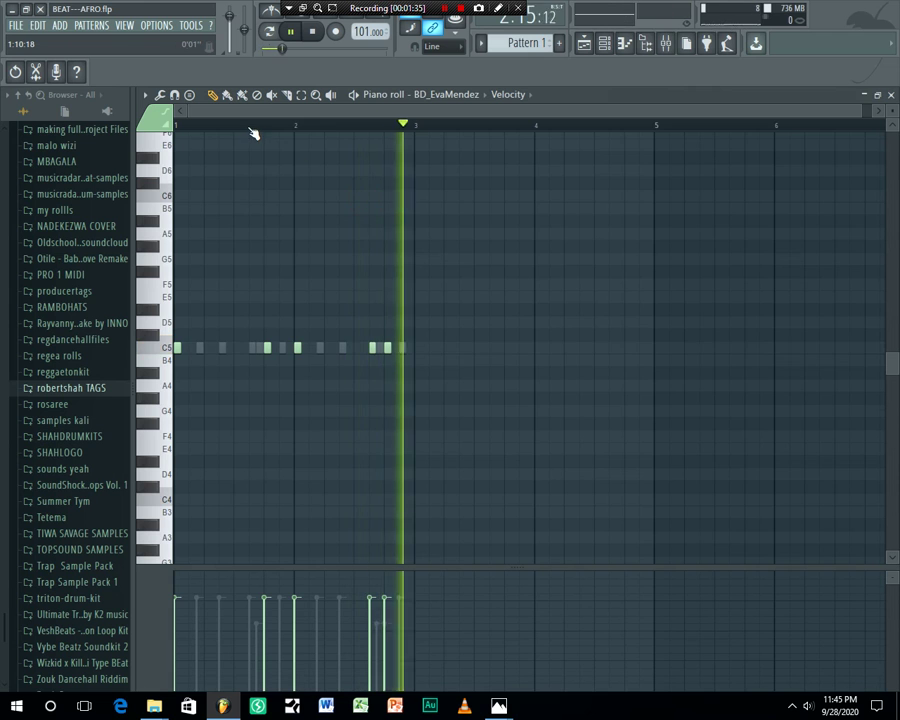
scroll(253, 133, up, 4)
drag(319, 114, 237, 118)
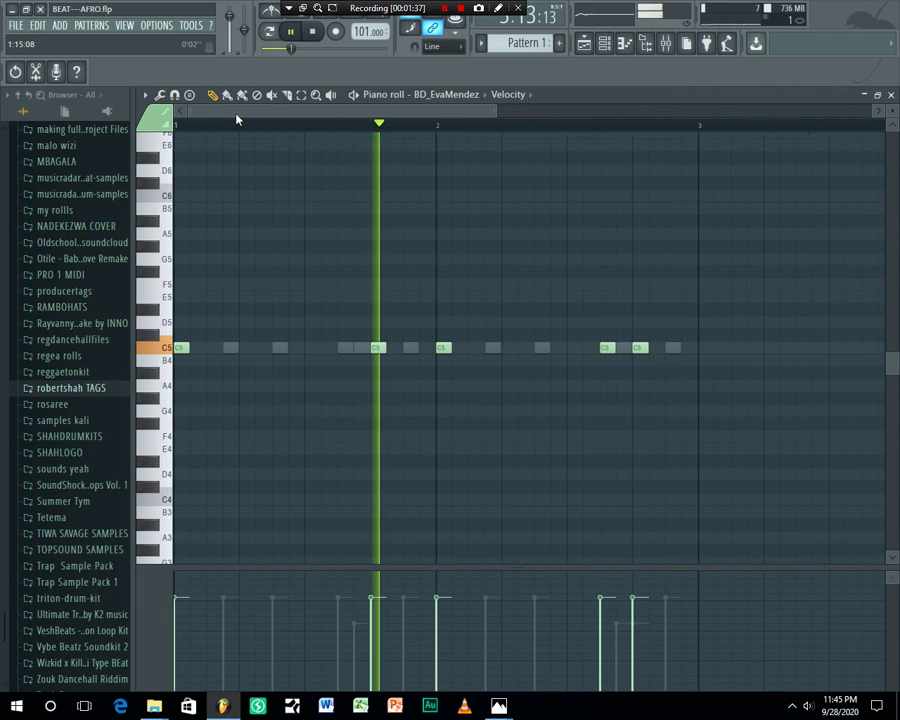
Unmute TC Kick 05, SYMO KICK, Clap and -DAOUDSHK2 R, then open -DAOUDSHK2 R's piano roll
click(604, 42)
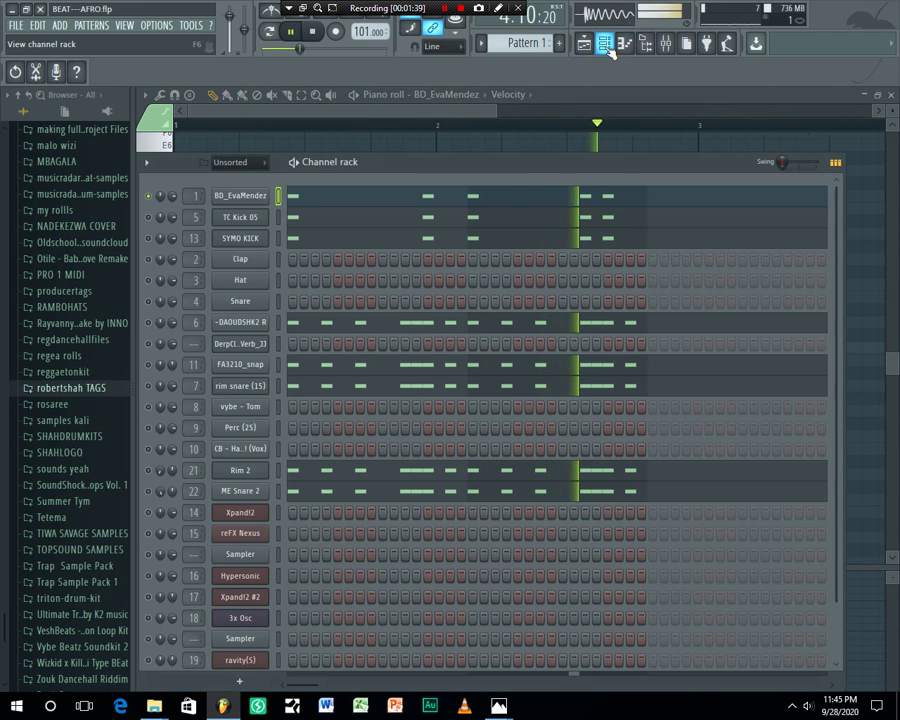
click(149, 217)
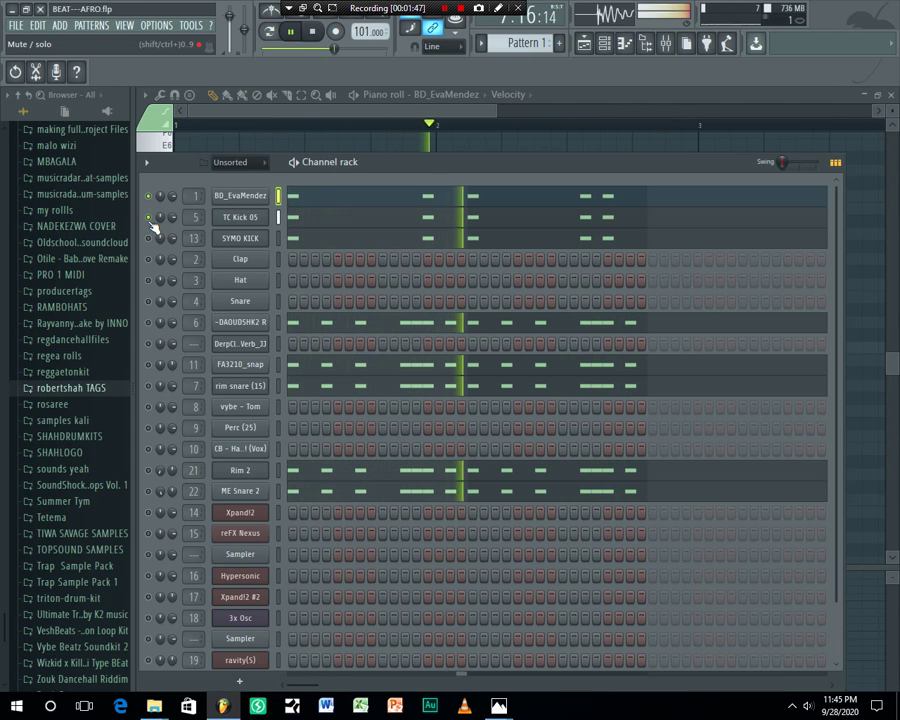
click(148, 238)
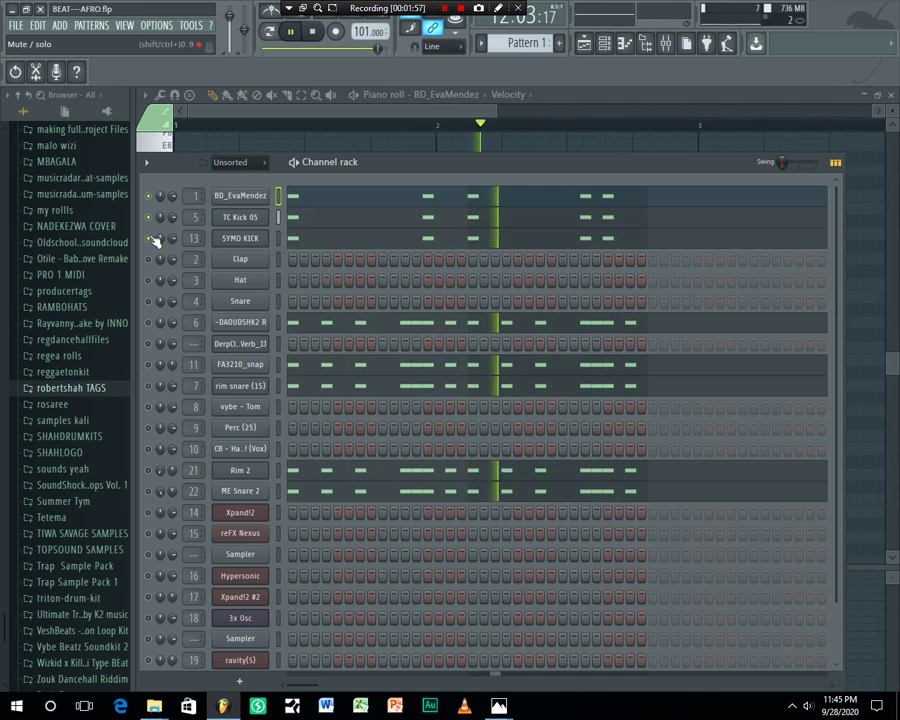
click(149, 258)
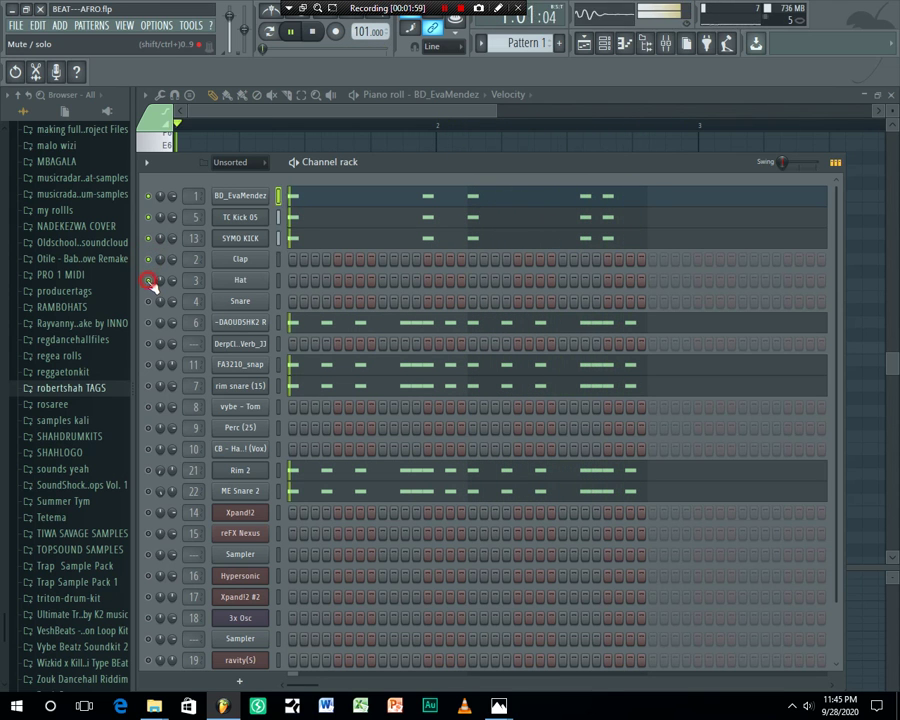
click(149, 322)
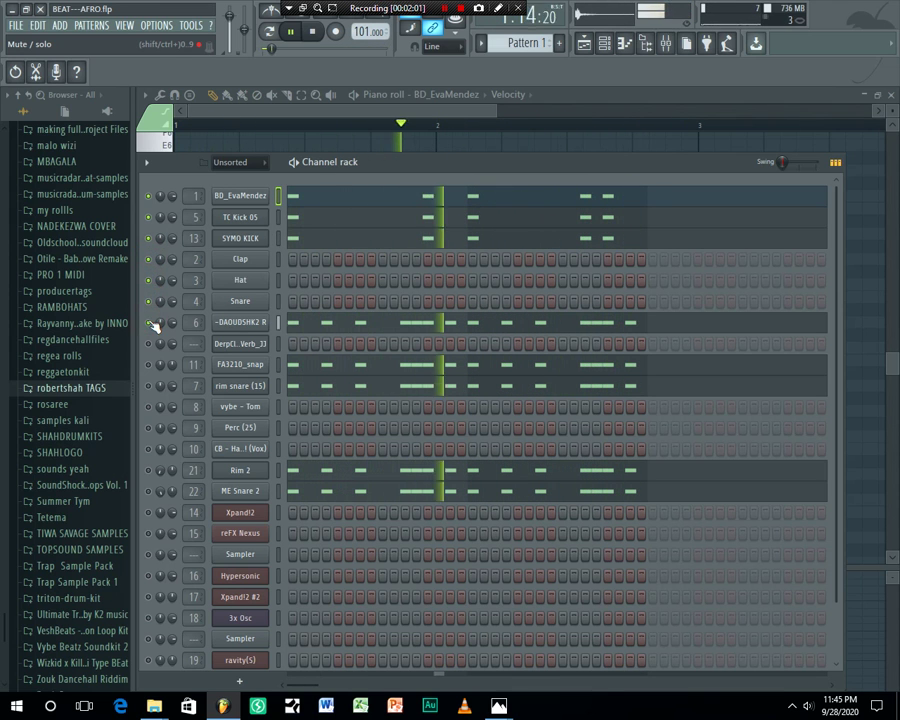
click(300, 323)
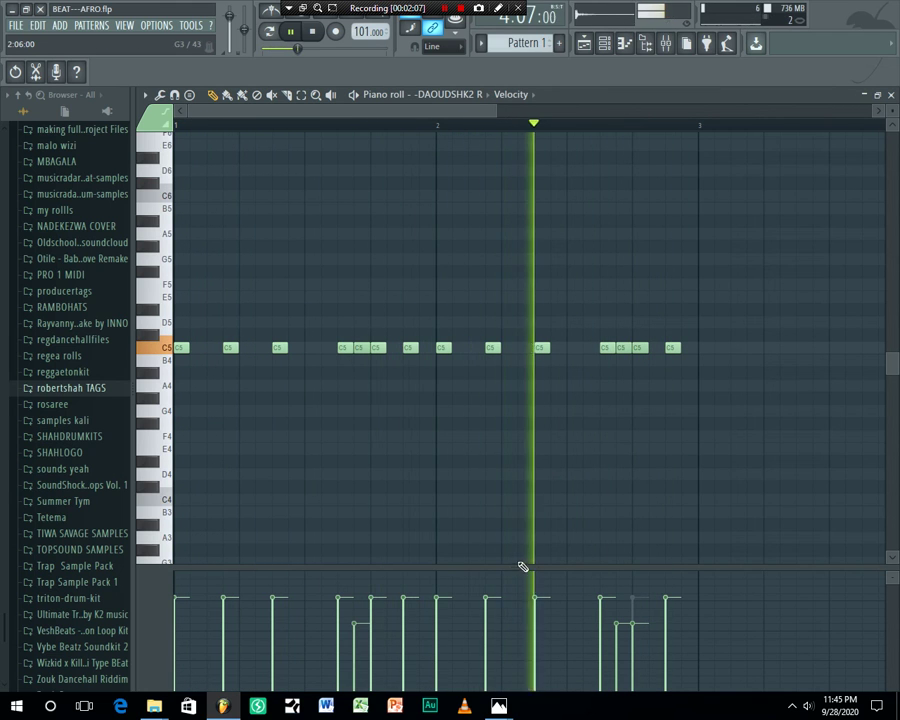
Stop and restart playback over the DAOUDSHK2 notes, then bring the Channel rack over the piano roll
drag(519, 567, 518, 446)
scroll(526, 255, down, 2)
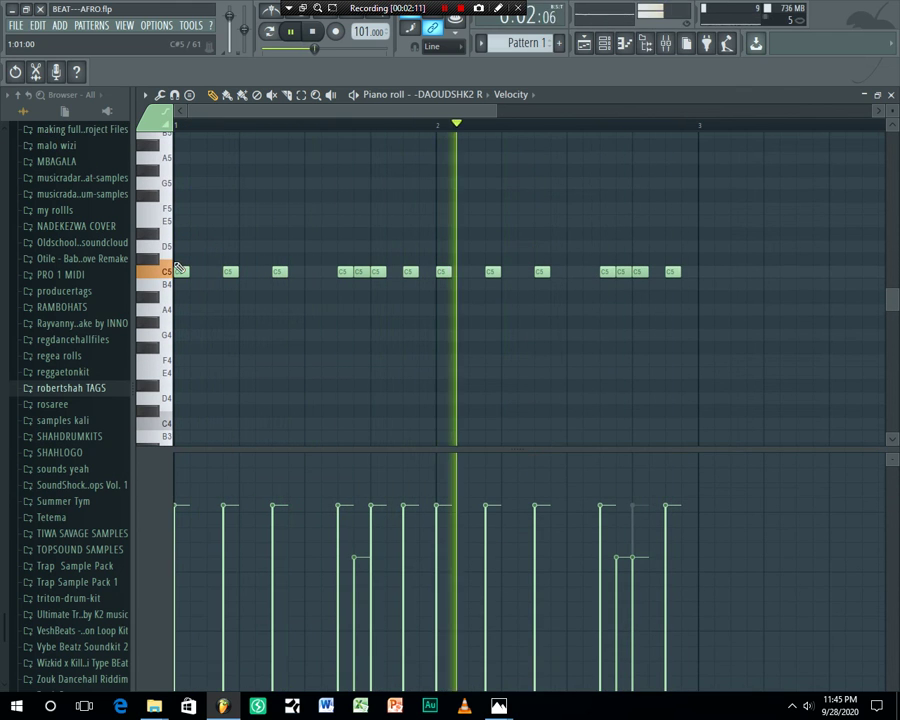
key(space)
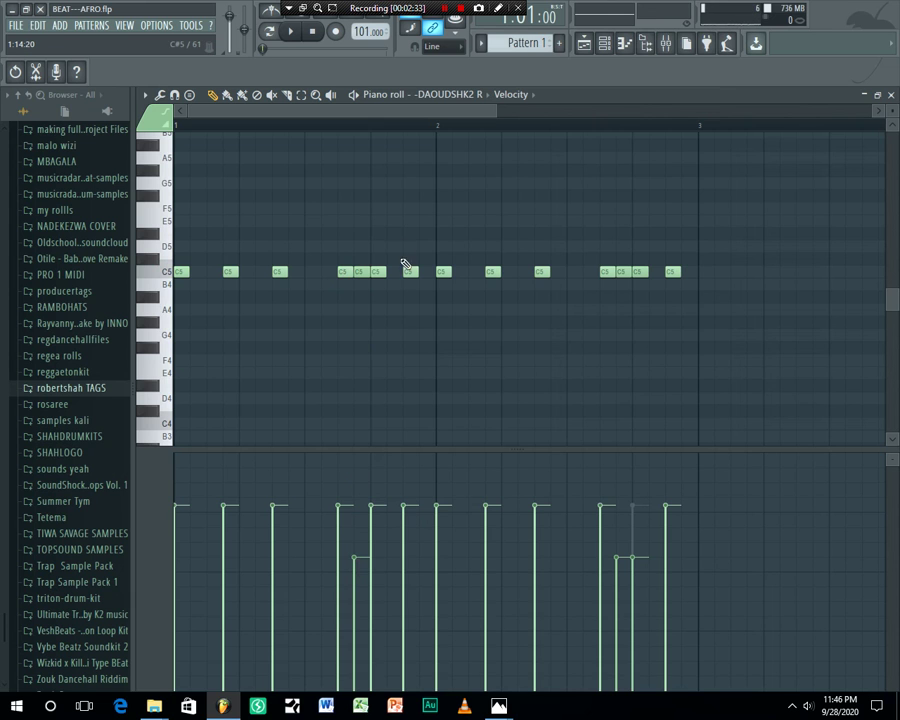
scroll(368, 137, up, 1)
scroll(366, 136, down, 3)
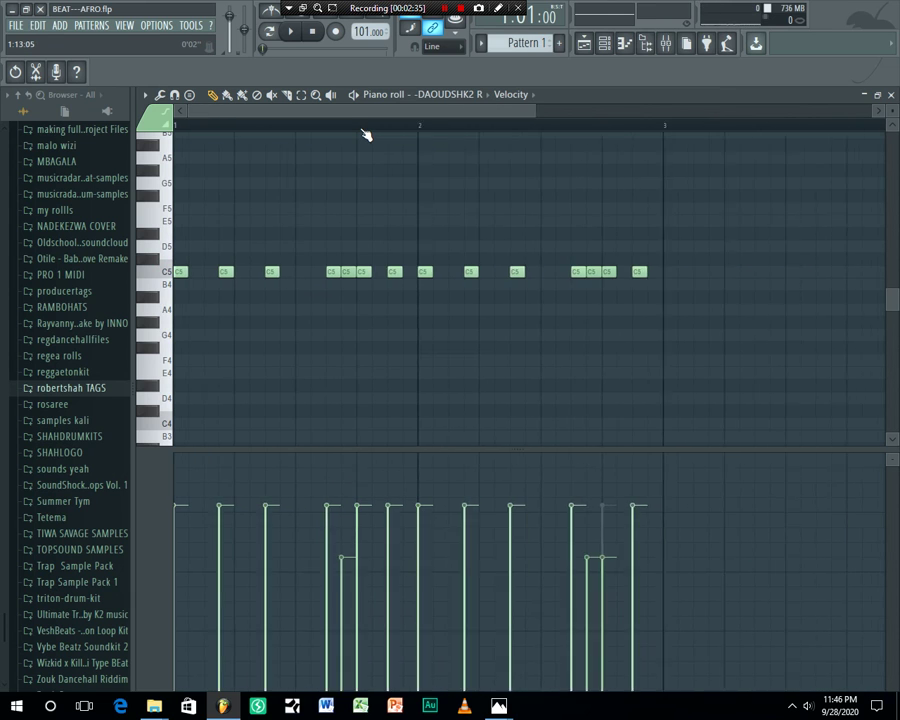
key(space)
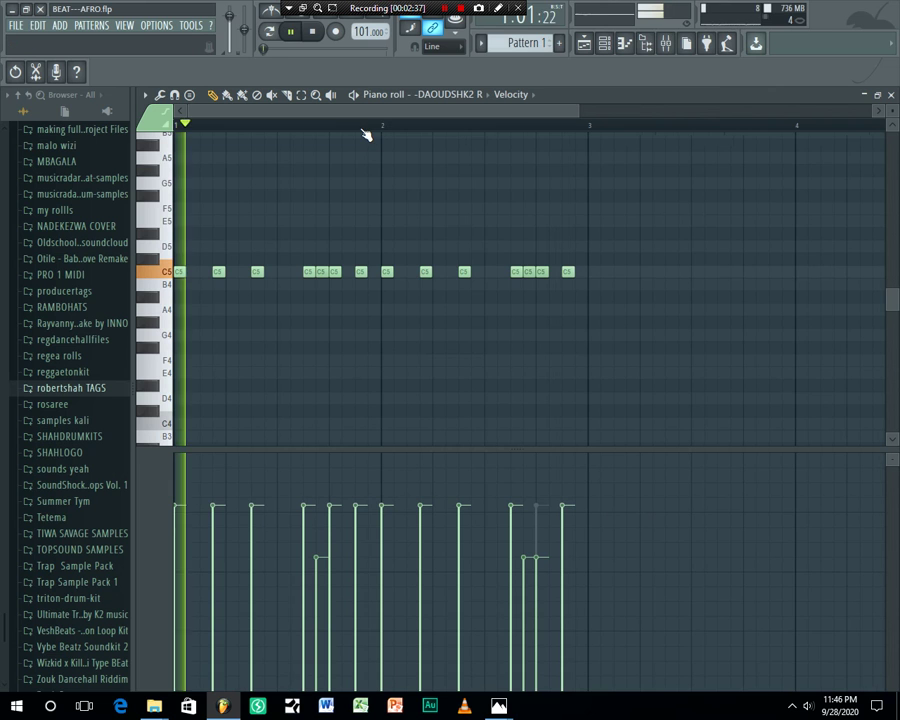
scroll(360, 133, up, 2)
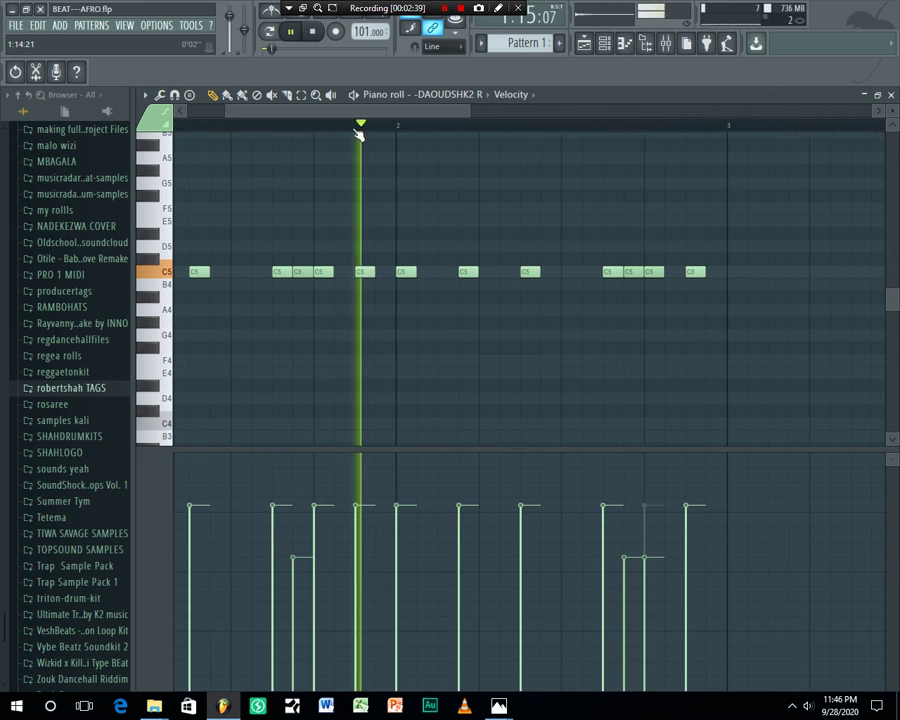
drag(370, 110, 338, 113)
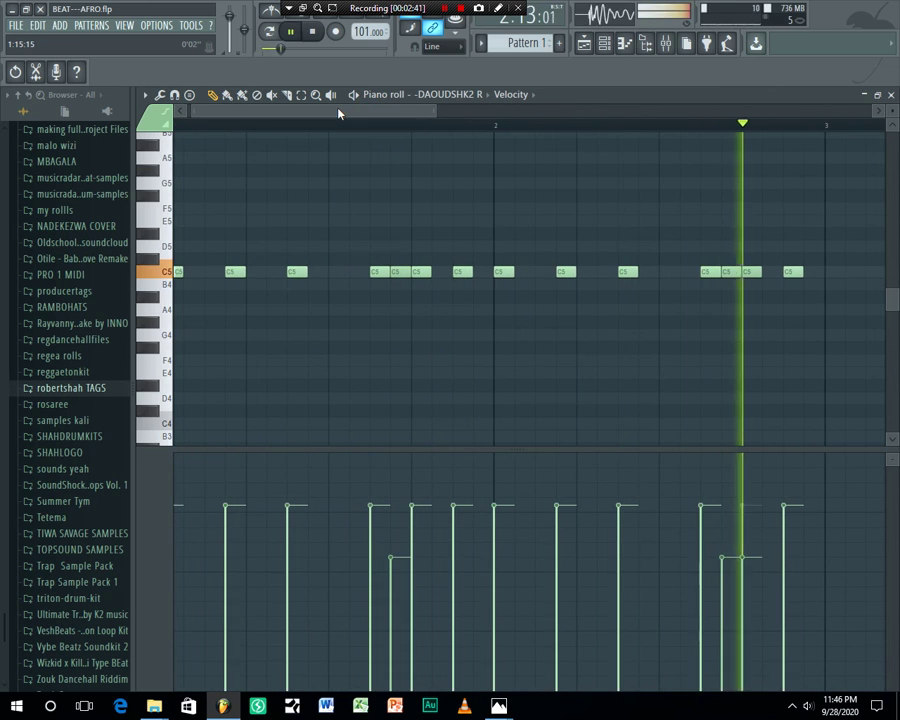
click(606, 44)
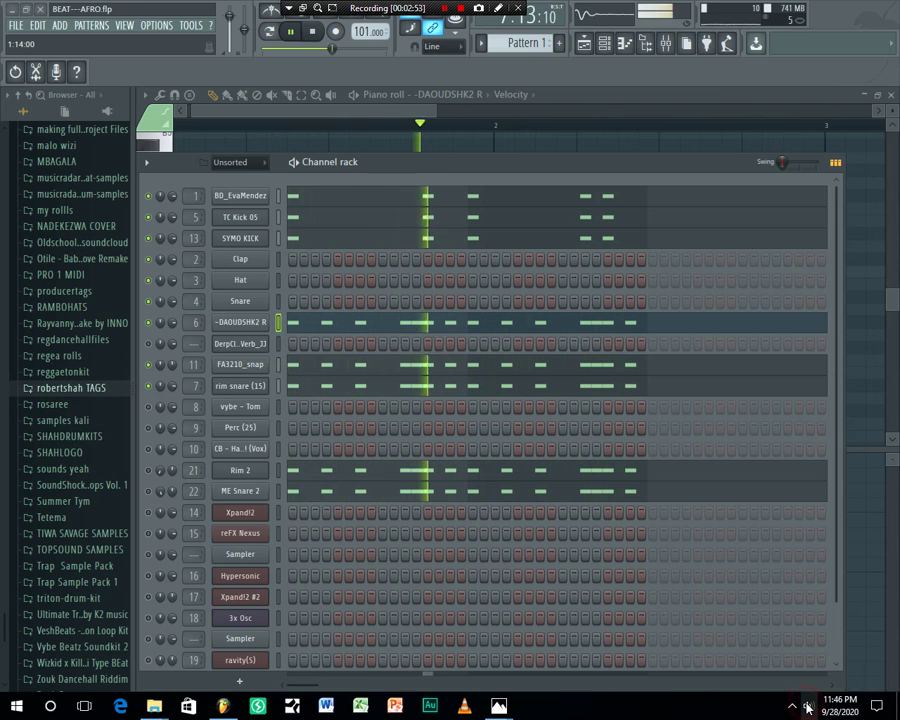
Lower the system volume and toggle the mute LEDs of channels 8, 9 and 10
click(808, 707)
scroll(808, 707, down, 1)
click(150, 407)
click(150, 427)
click(149, 448)
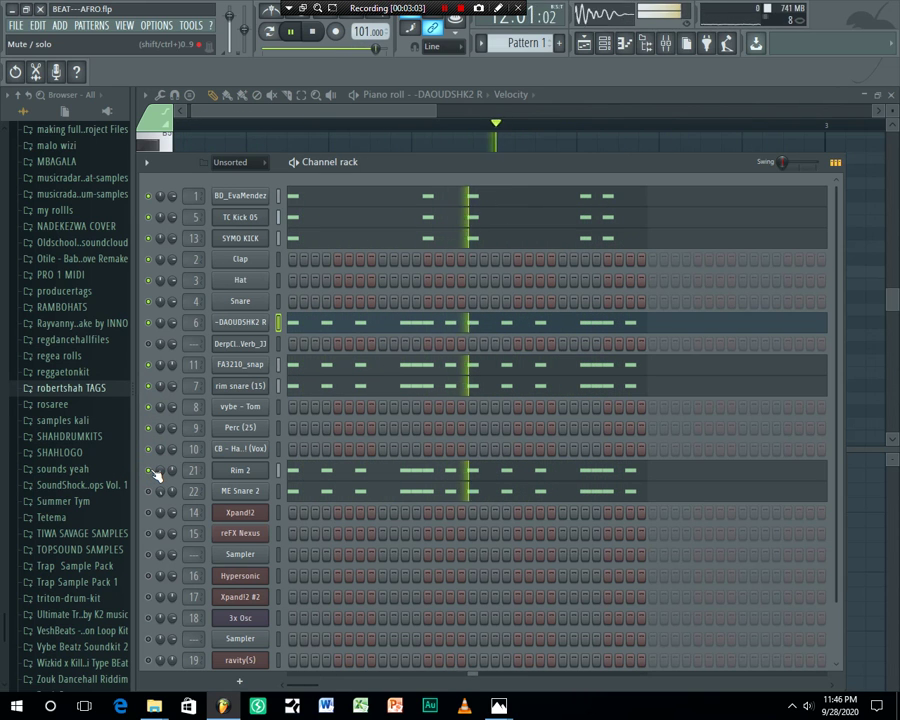
Solo Rim 2 and unmute ME Snare 2 to audition them on their own
right_click(147, 470)
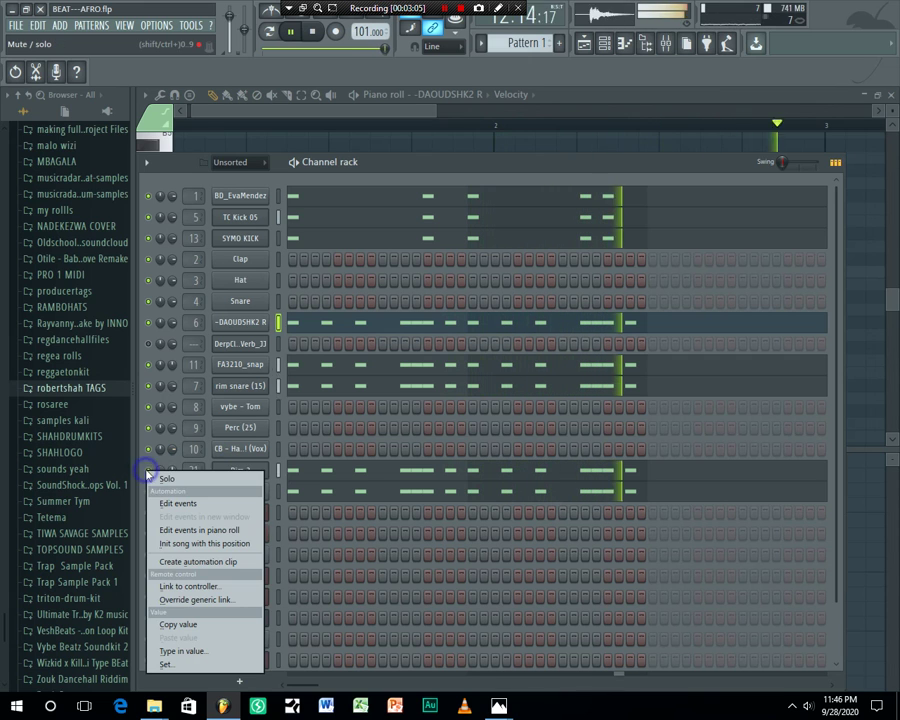
click(160, 479)
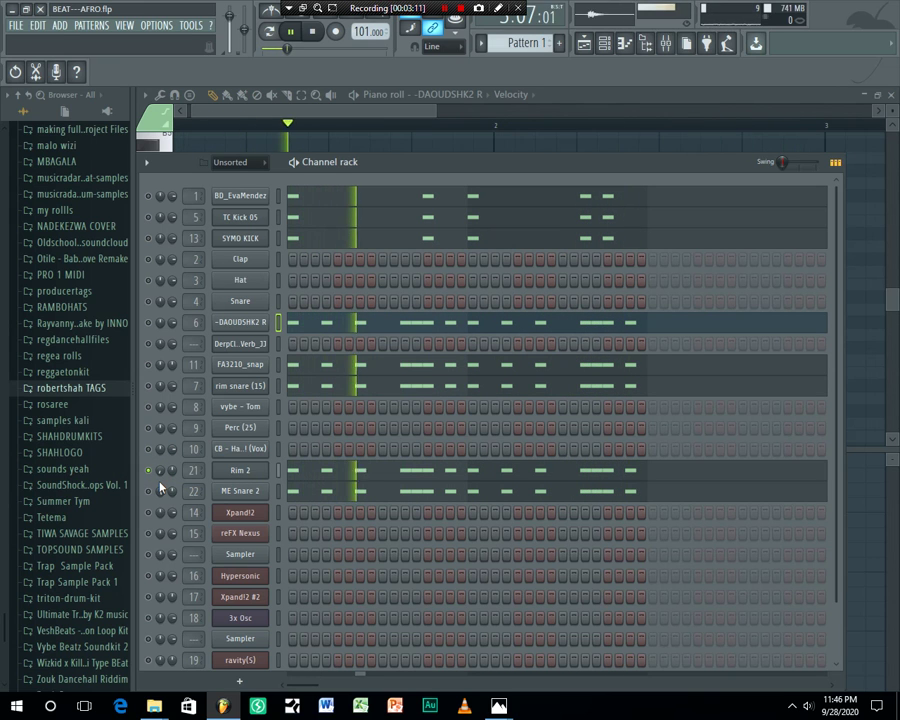
click(150, 491)
click(149, 471)
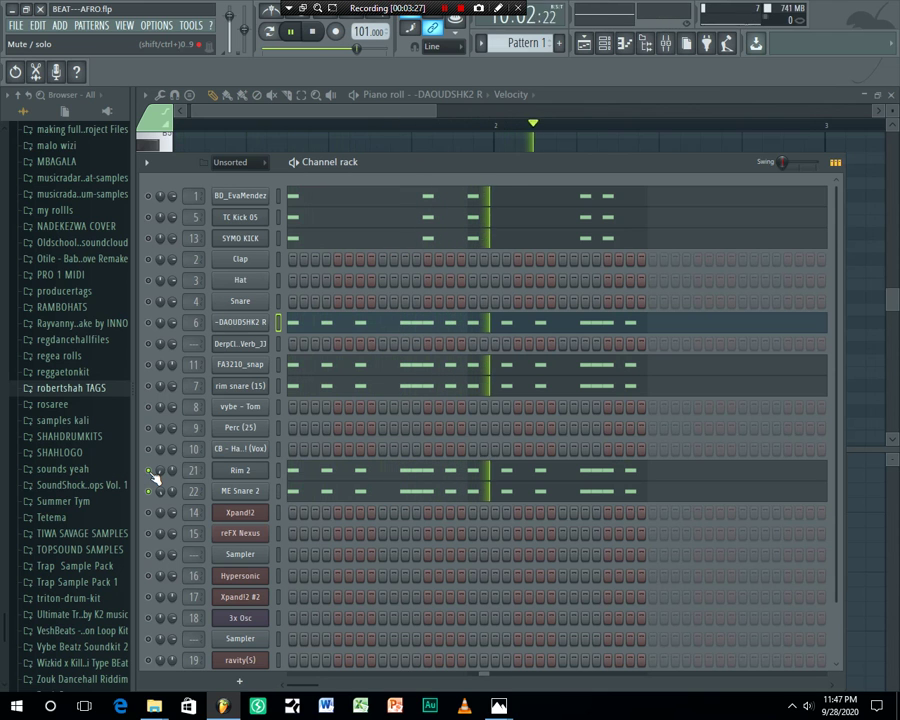
right_click(150, 472)
click(162, 480)
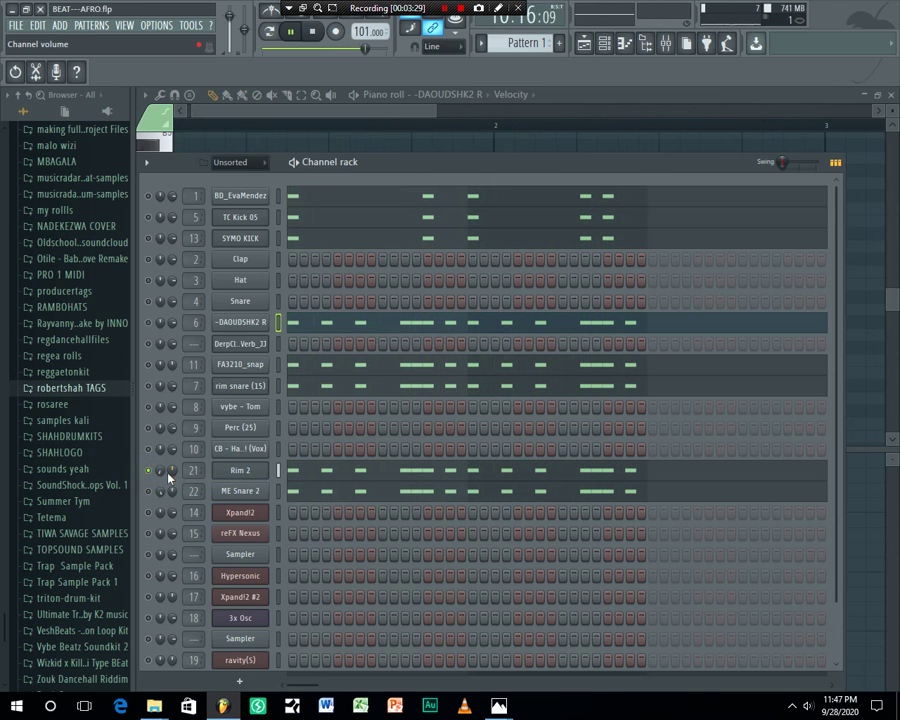
click(151, 491)
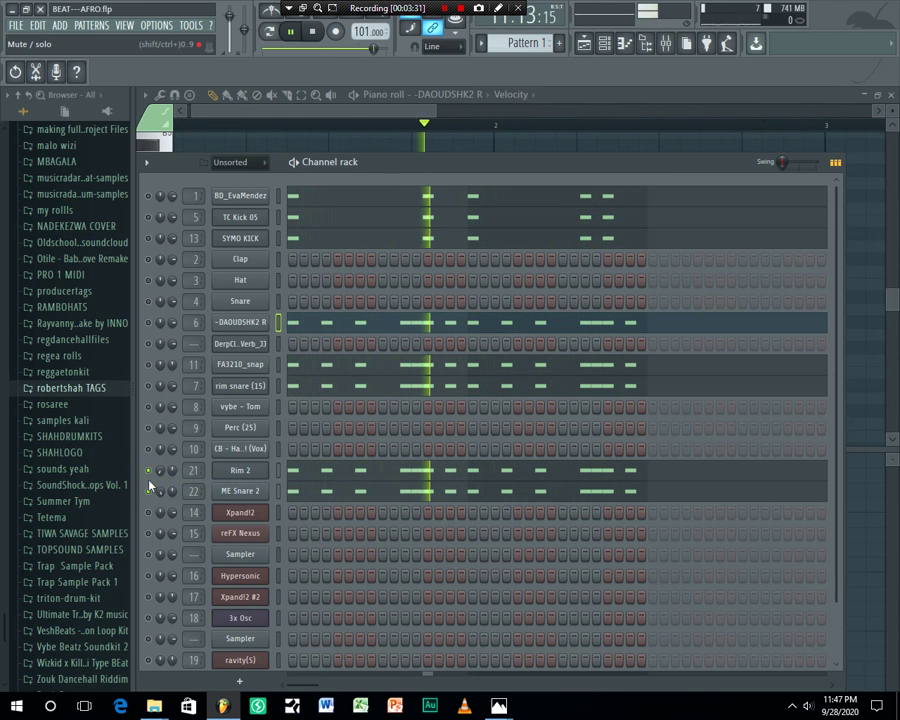
Unsolo so all channels play, then show the Playlist with PIANO as the current pattern
right_click(155, 477)
click(157, 479)
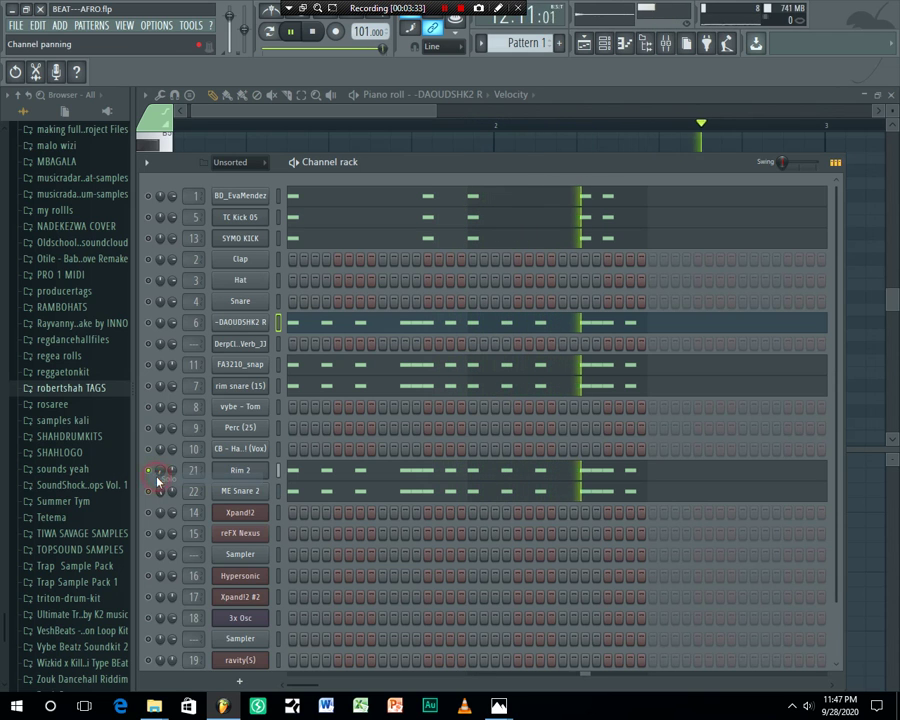
right_click(157, 477)
click(157, 479)
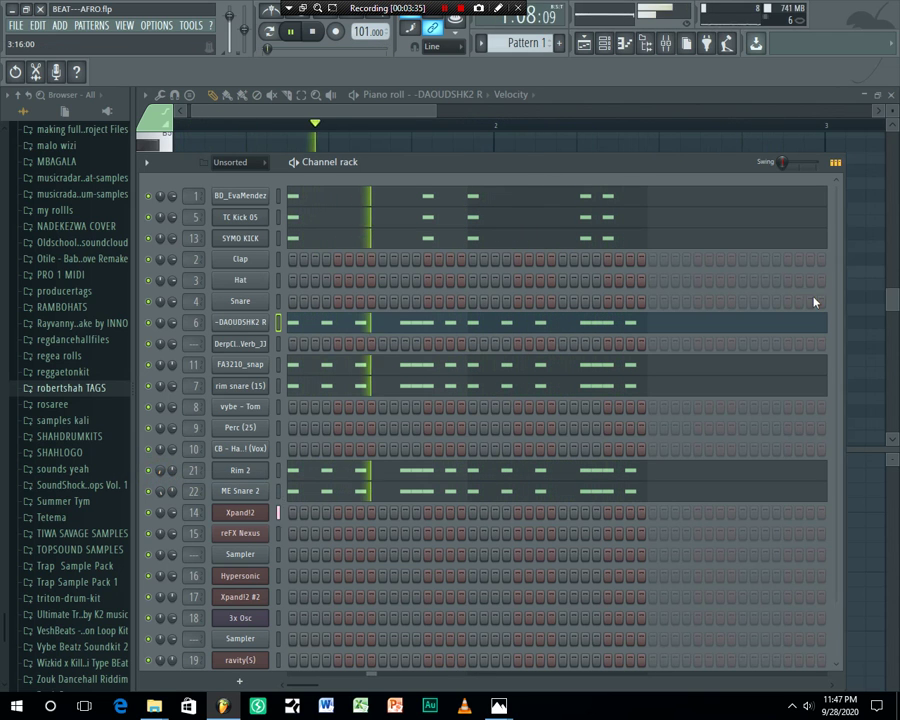
click(584, 43)
click(372, 233)
Solo the PIANO track, stop playback at the start, and zoom the playlist over bars 1–13
right_click(205, 244)
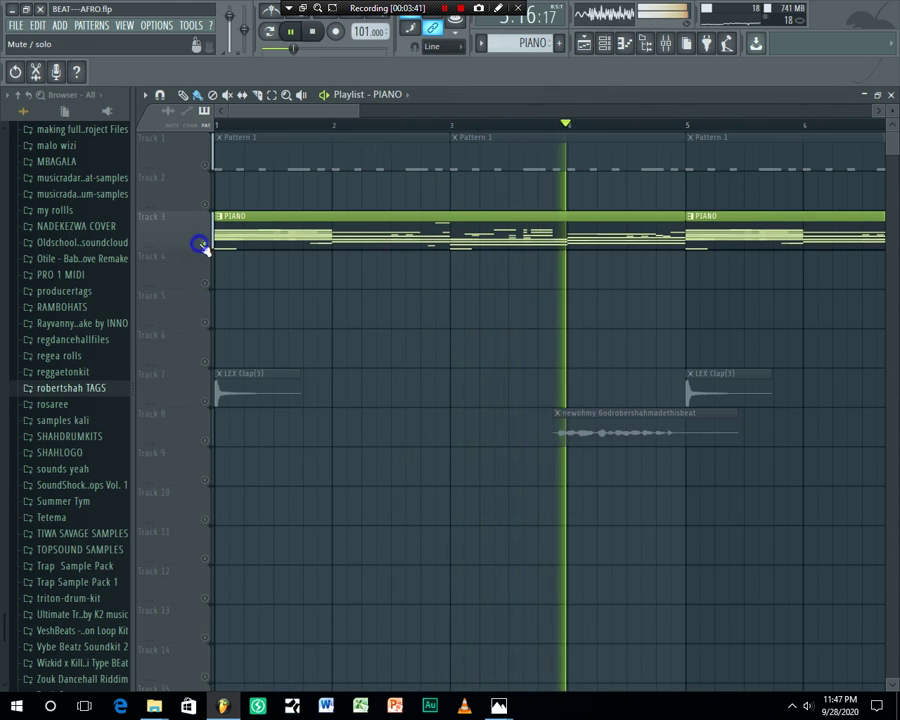
key(space)
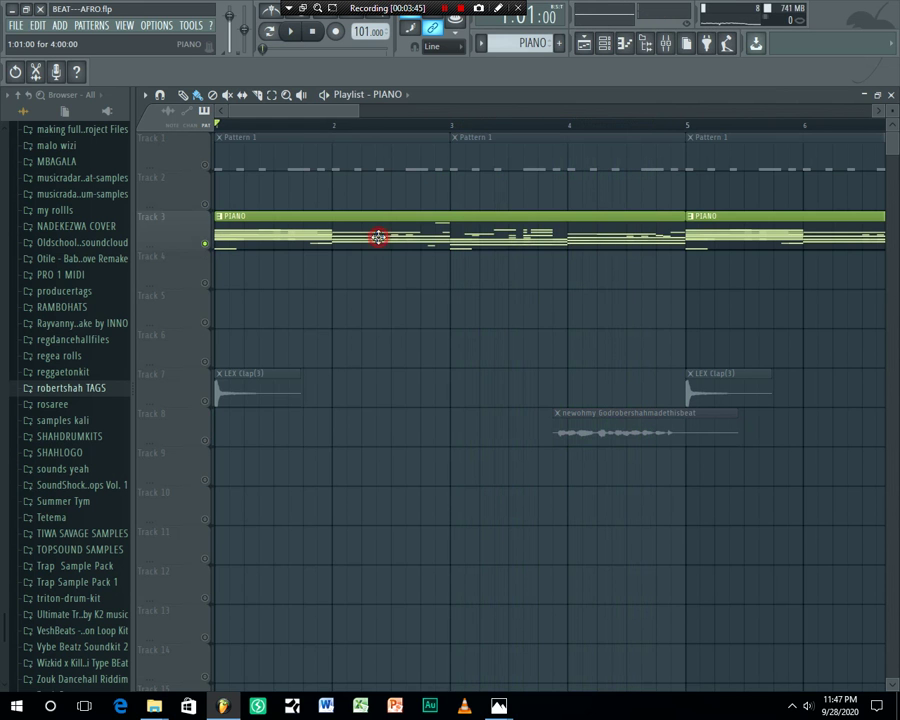
scroll(495, 131, down, 8)
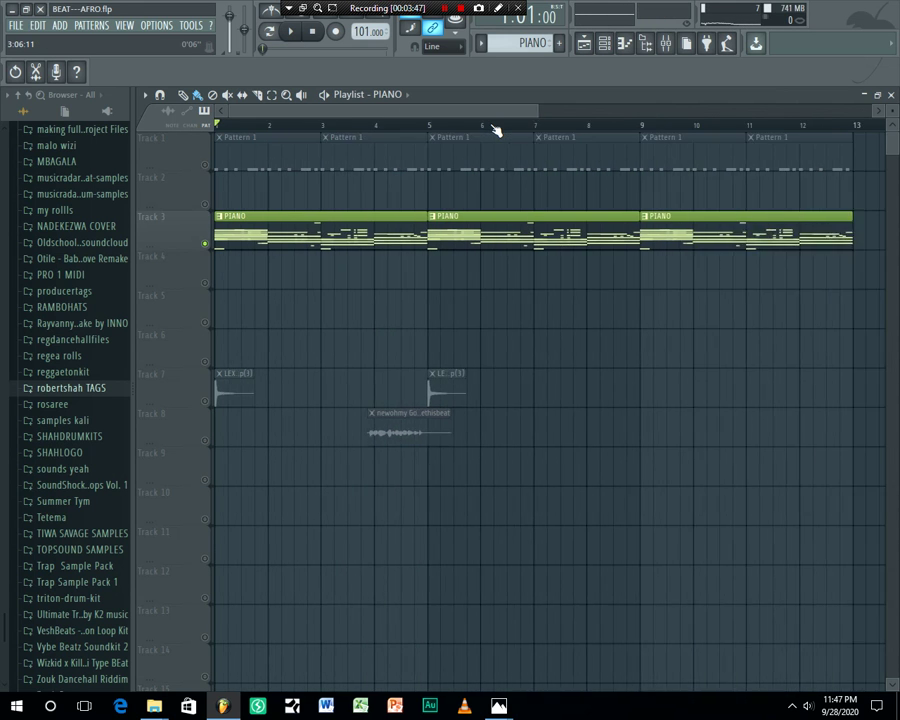
scroll(495, 131, down, 1)
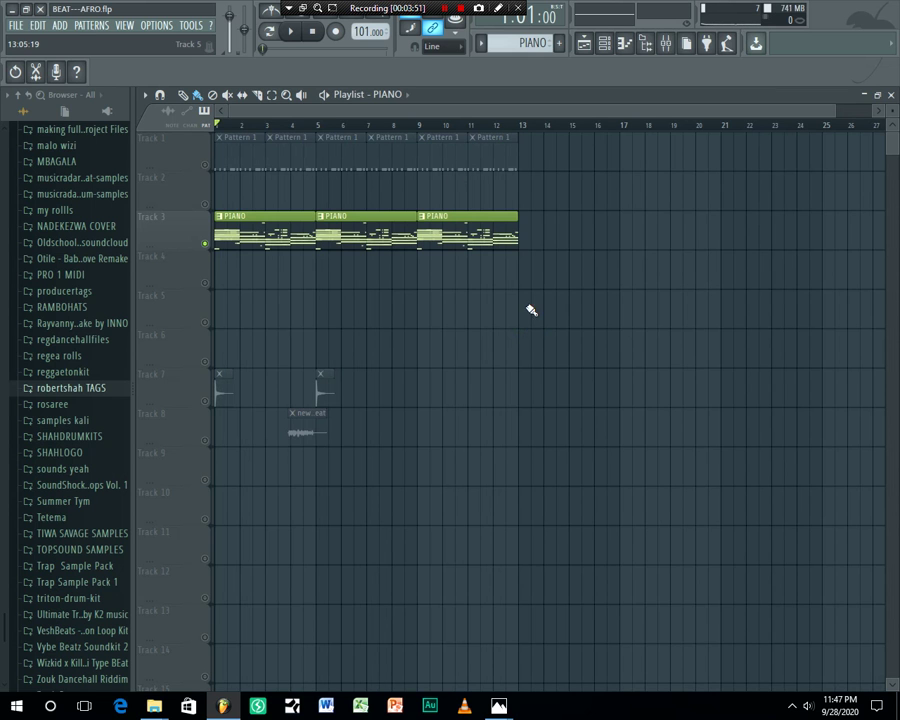
scroll(250, 133, up, 5)
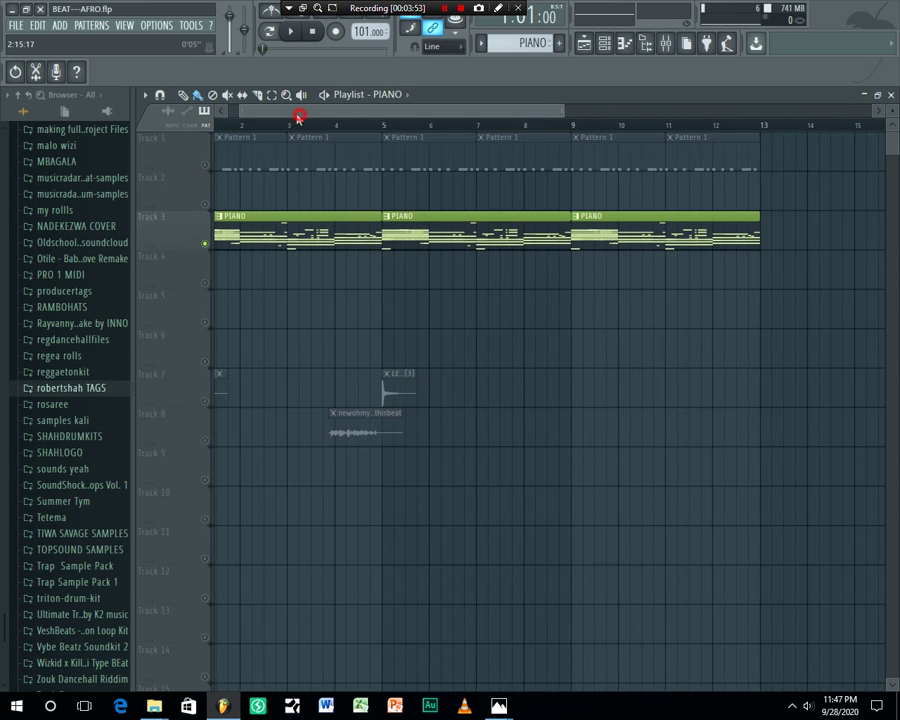
drag(297, 118, 248, 118)
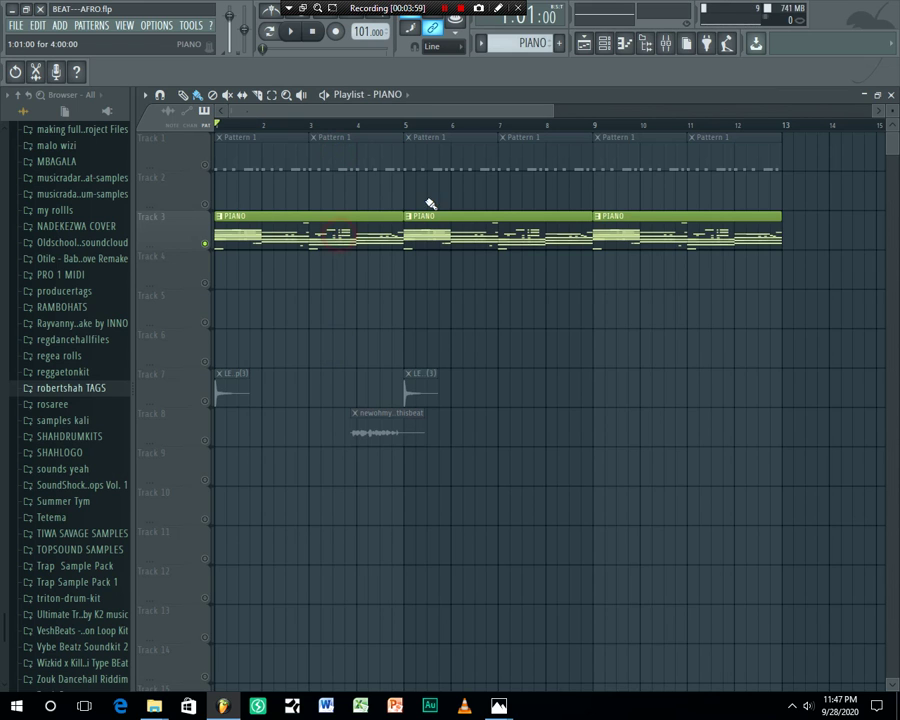
Solo Xpand!2 in the Channel rack and inspect its plugin window before returning to the rack
click(607, 45)
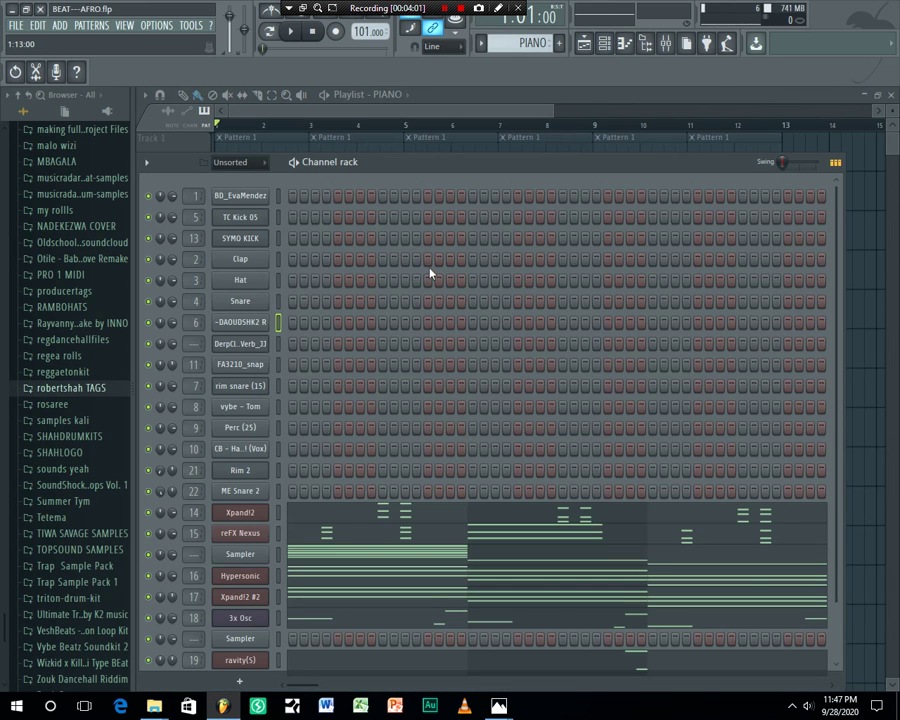
scroll(430, 273, down, 1)
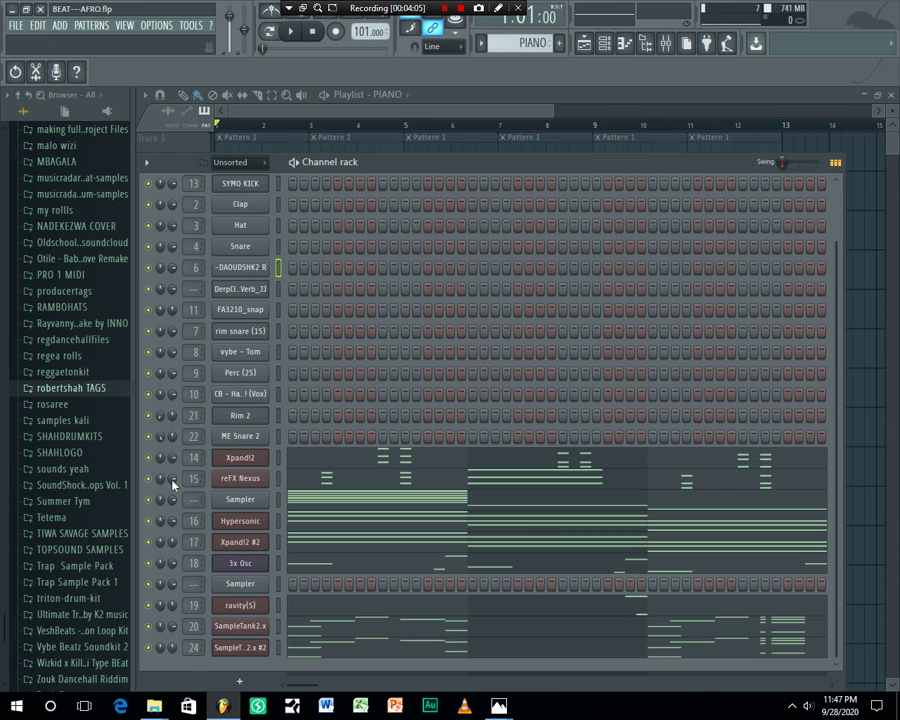
right_click(149, 458)
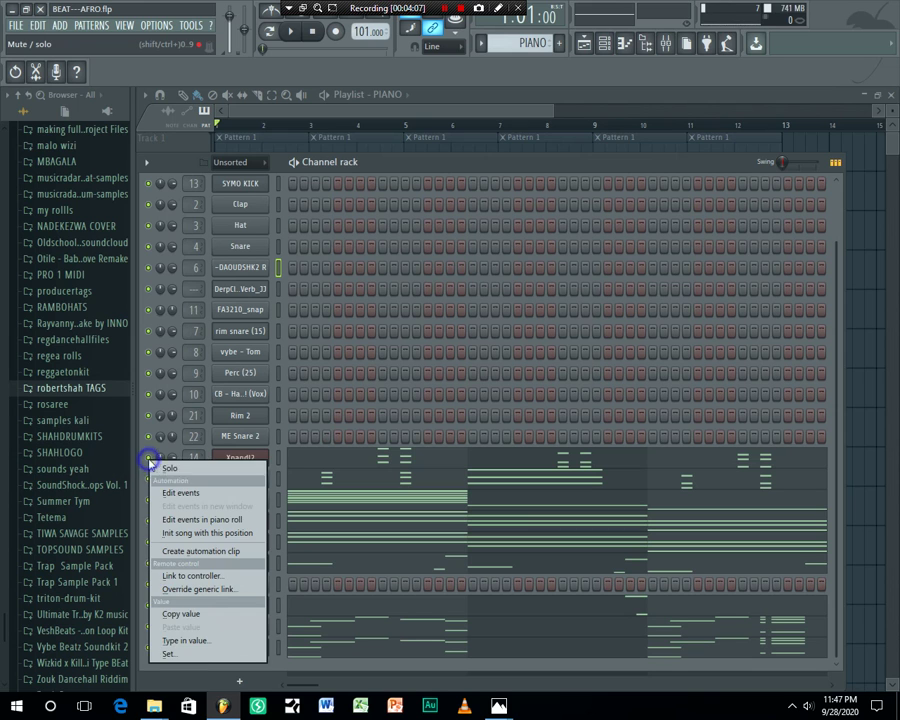
click(157, 469)
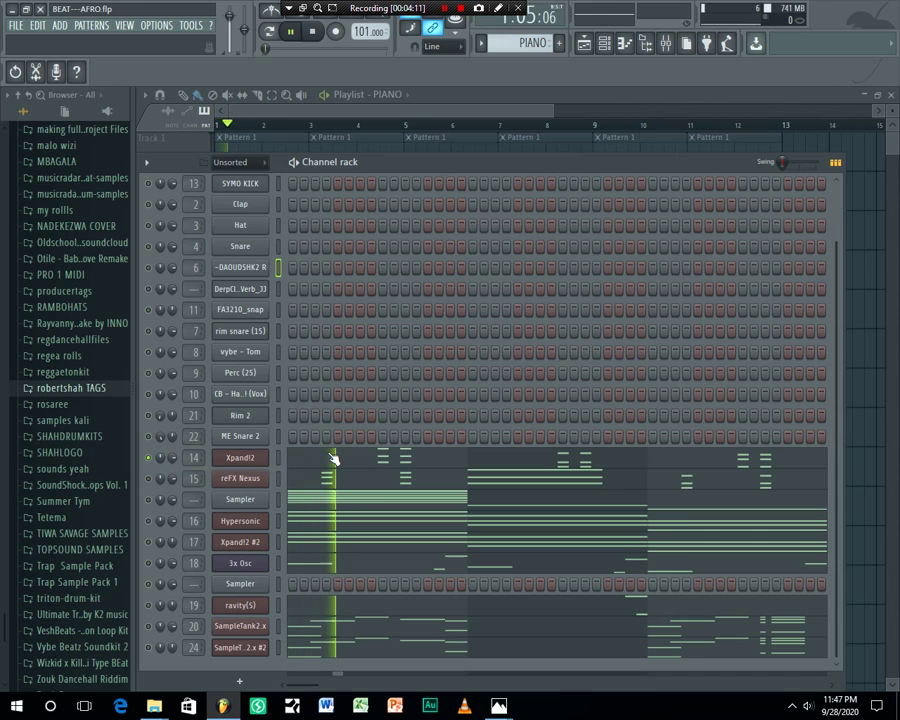
click(241, 460)
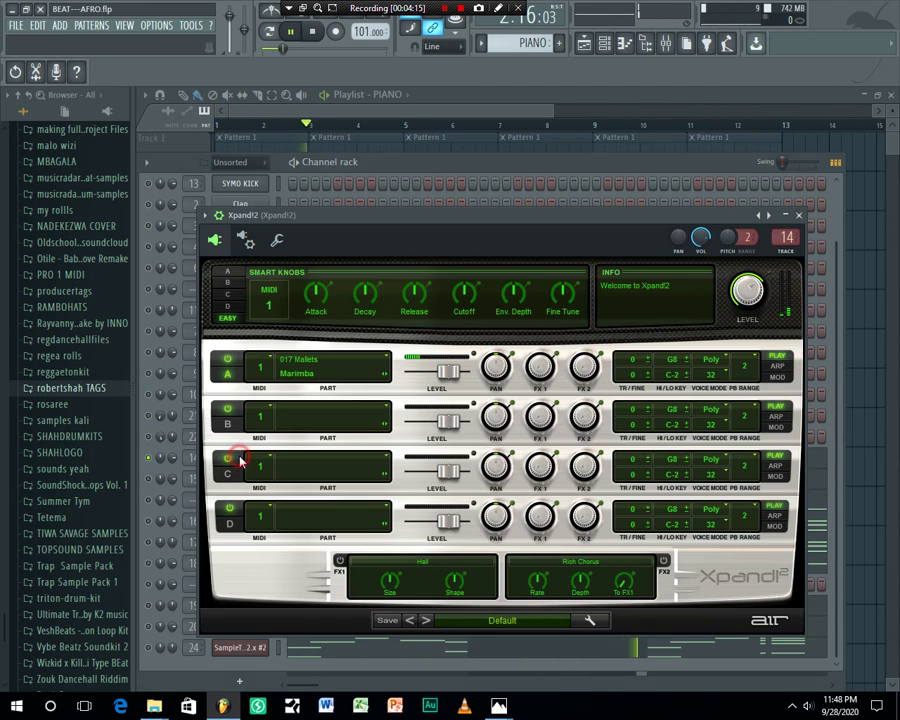
drag(552, 224, 549, 190)
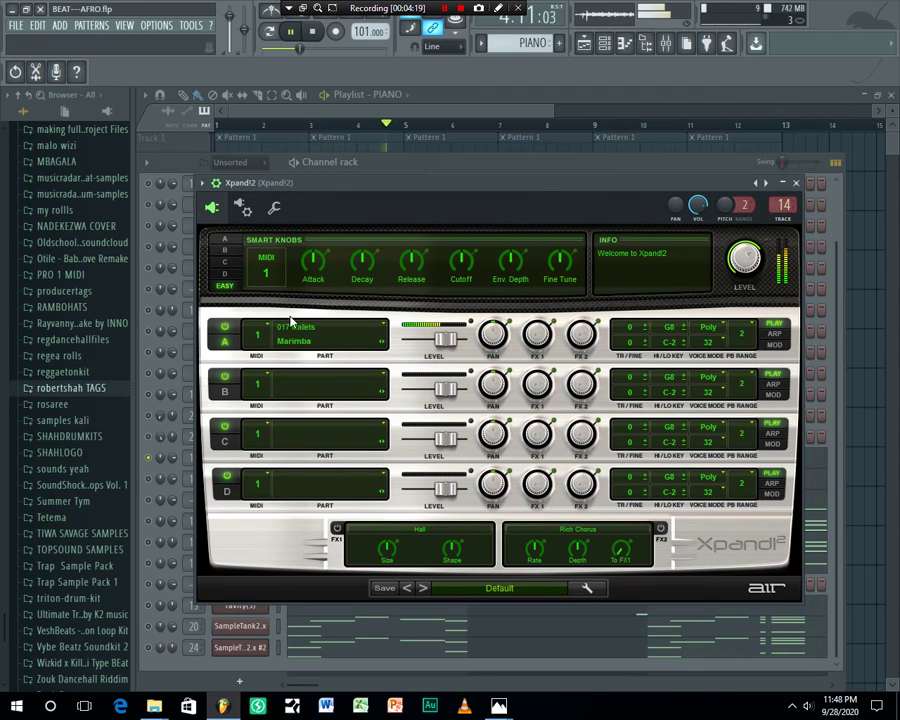
drag(498, 183, 502, 225)
click(472, 164)
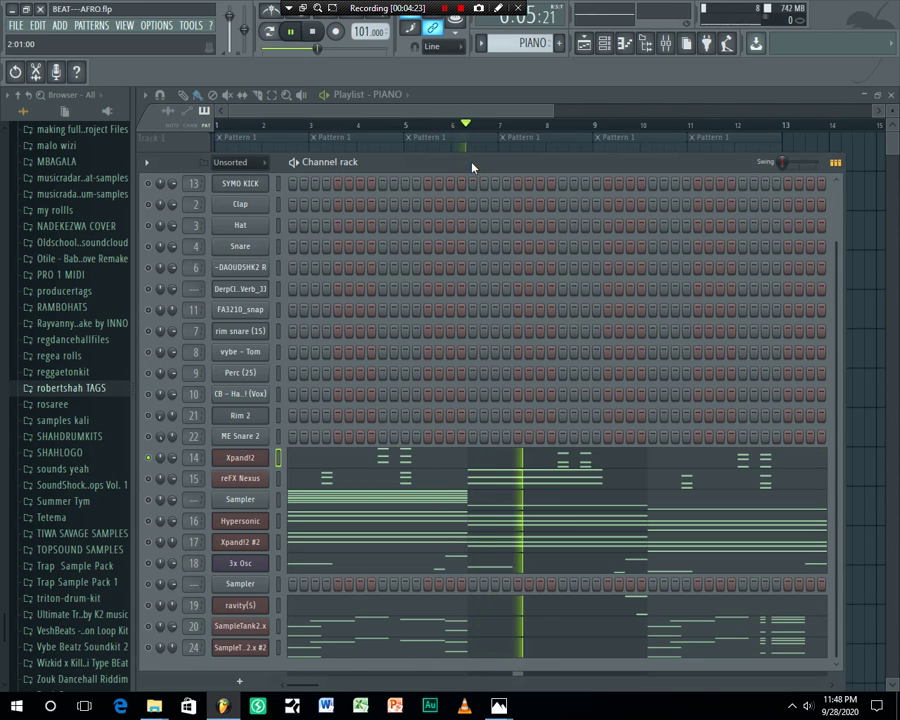
In Xpand!2's piano roll, copy the bar 4 chord notes one octave lower
click(323, 470)
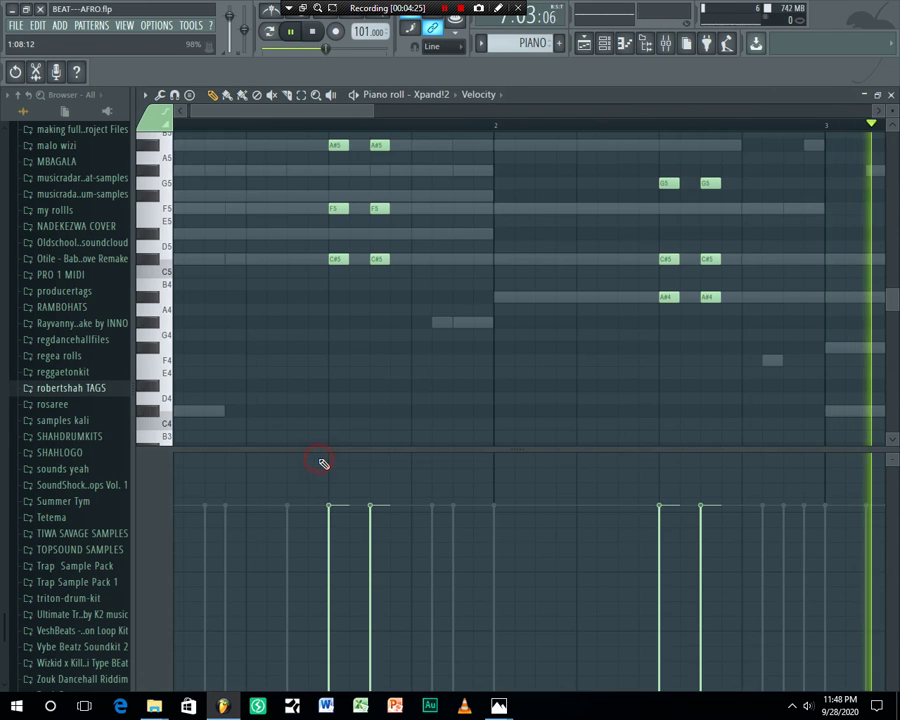
scroll(456, 296, up, 3)
drag(569, 451, 569, 600)
scroll(555, 128, down, 5)
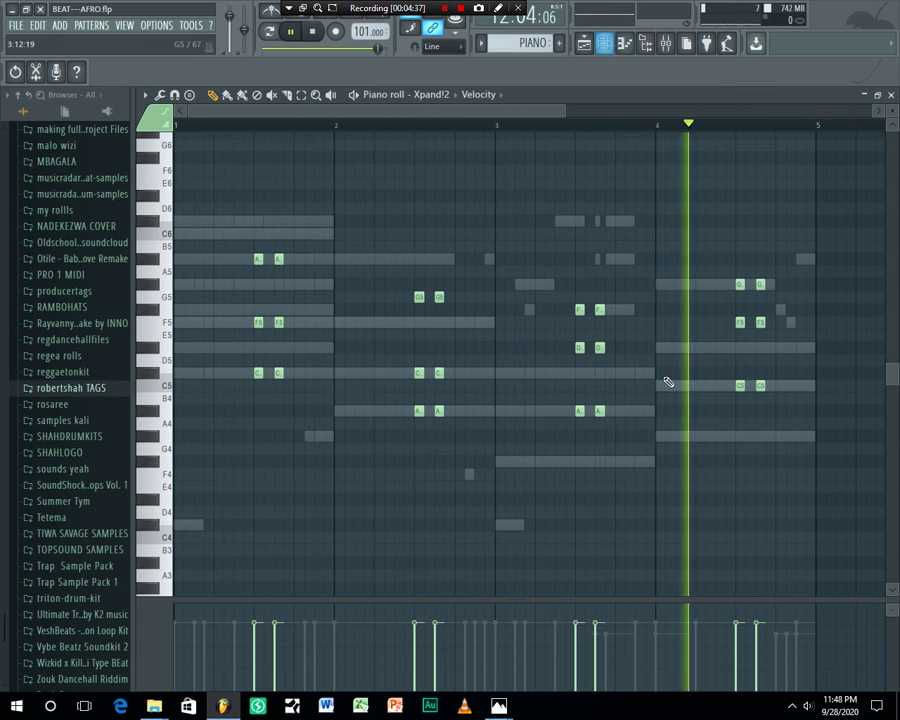
drag(833, 177, 232, 490)
drag(258, 372, 261, 526)
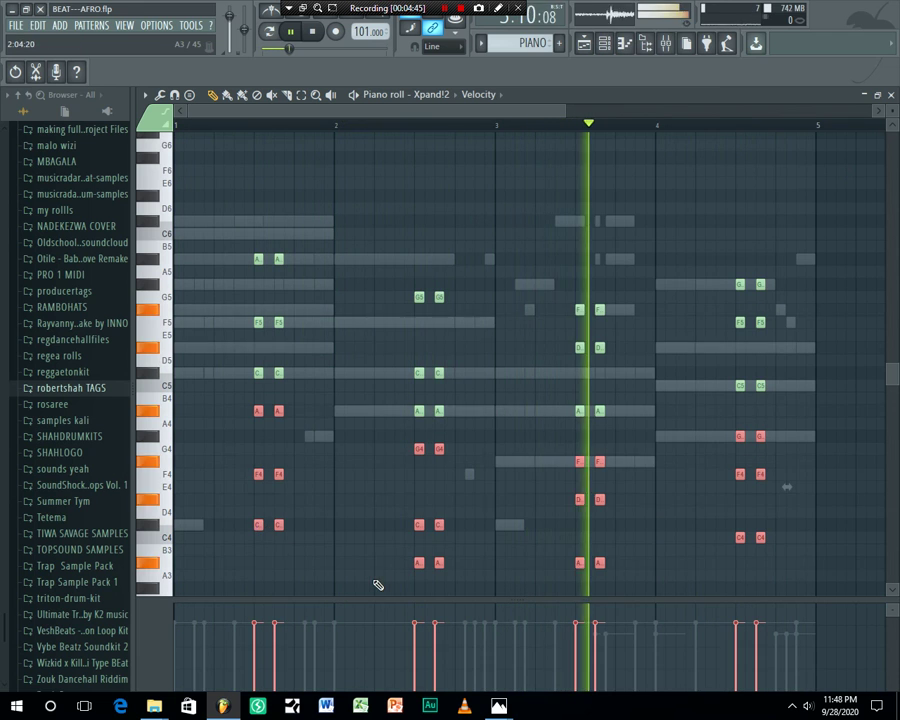
Enlarge the velocity lane to check velocities, then restore the note grid size
scroll(379, 414, down, 4)
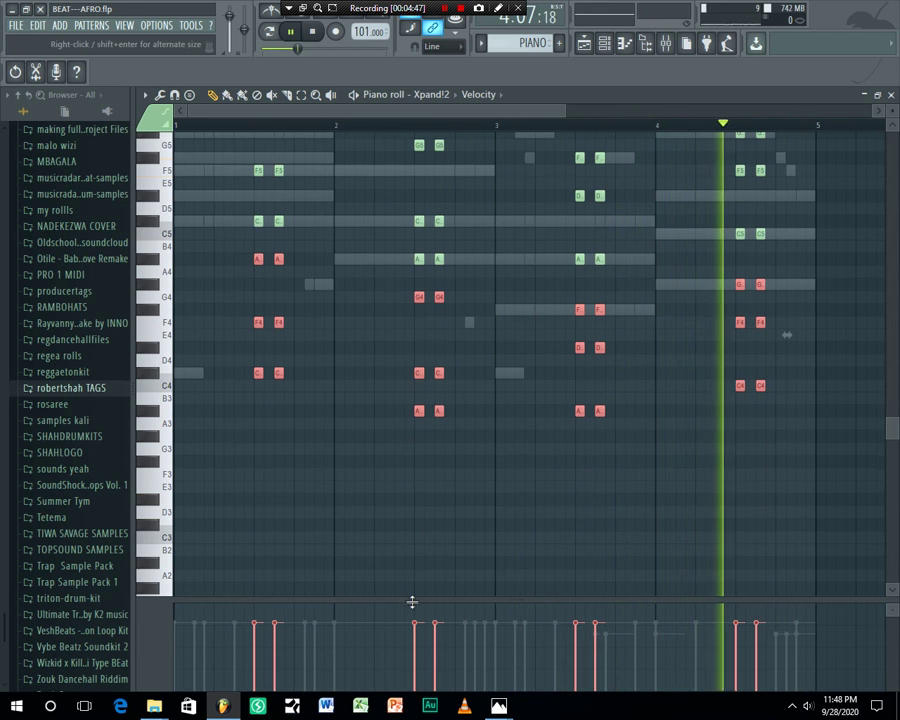
drag(417, 598, 424, 458)
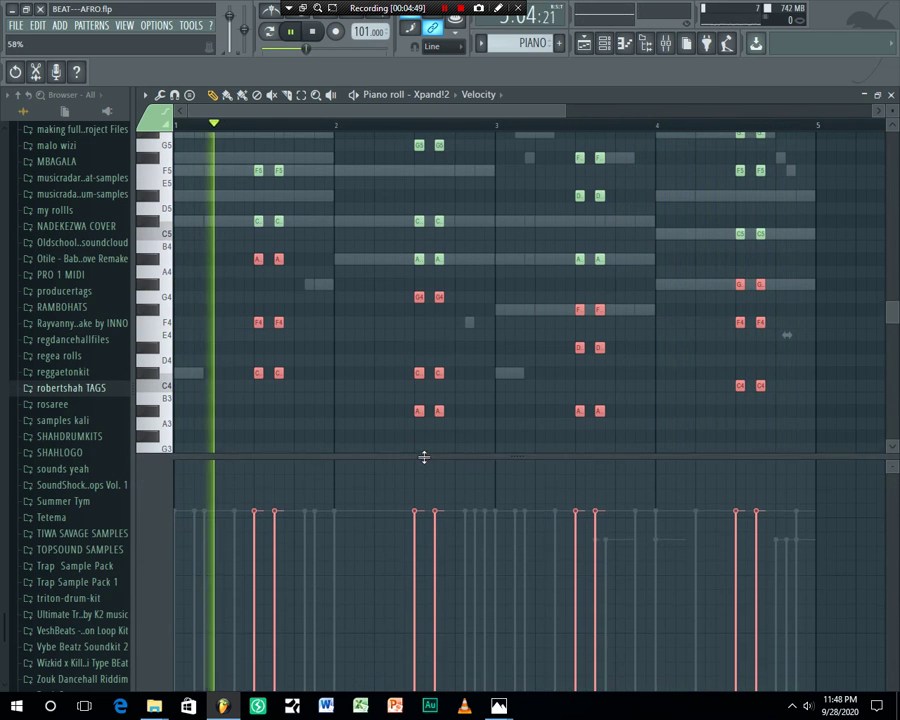
scroll(313, 256, down, 3)
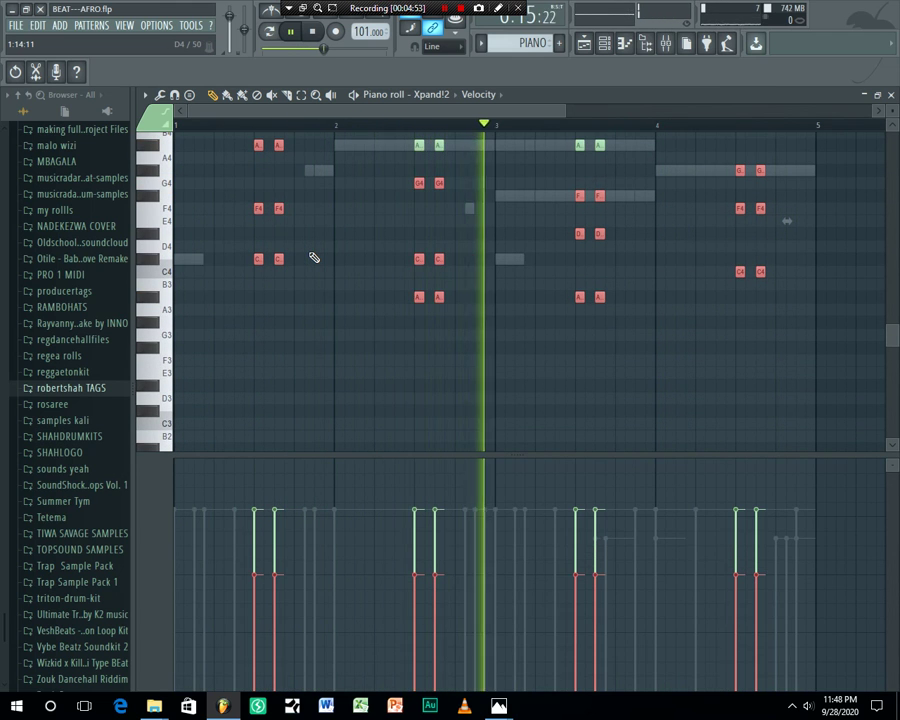
scroll(350, 296, up, 6)
drag(484, 454, 486, 617)
click(604, 44)
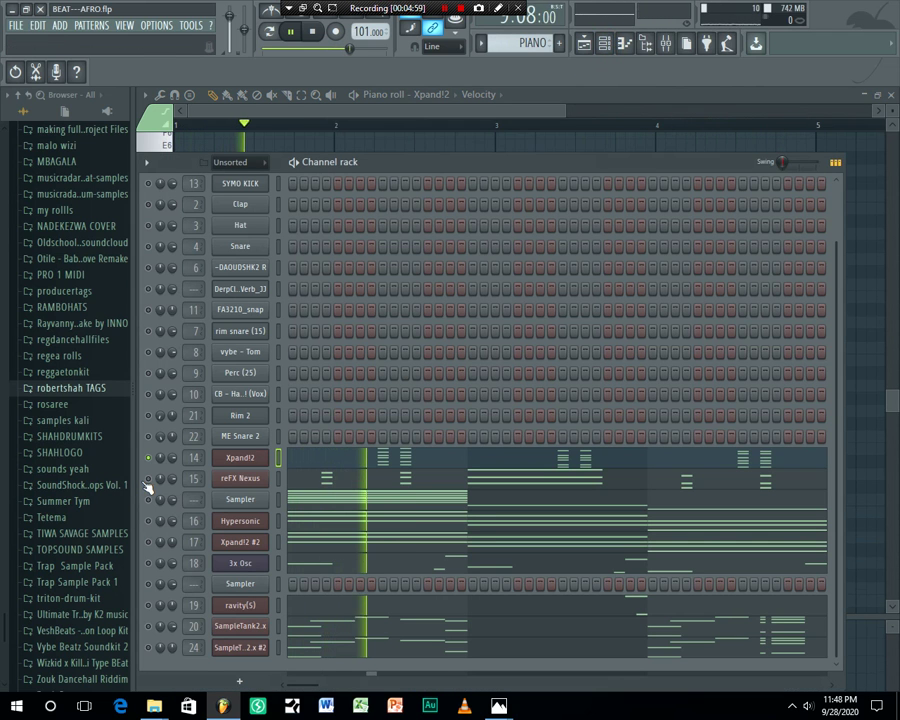
Open reFX Nexus and reset its VOL knob to the default value
click(248, 480)
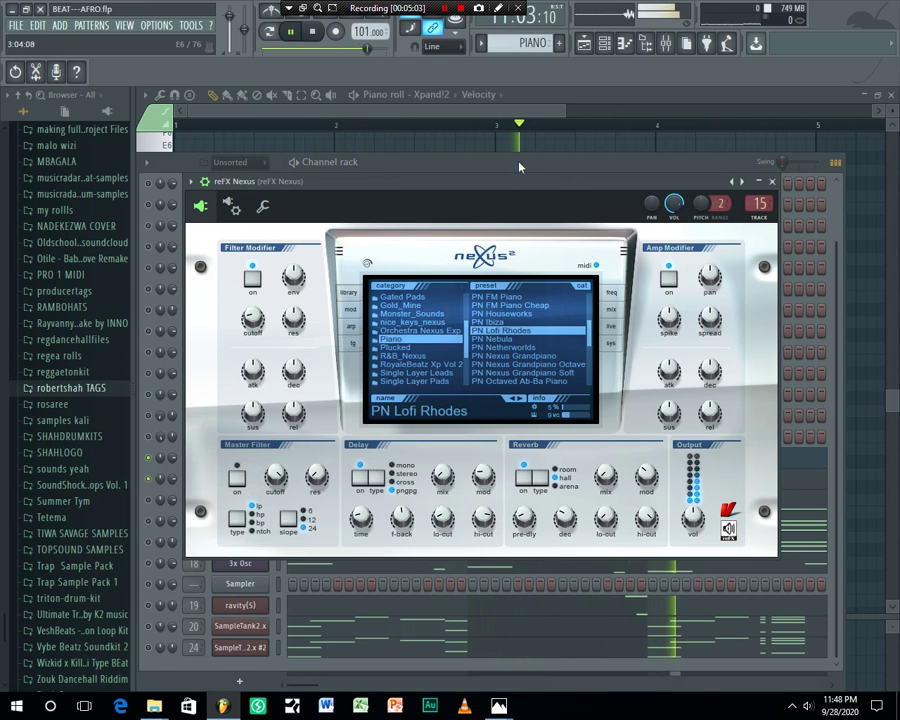
drag(511, 186, 532, 166)
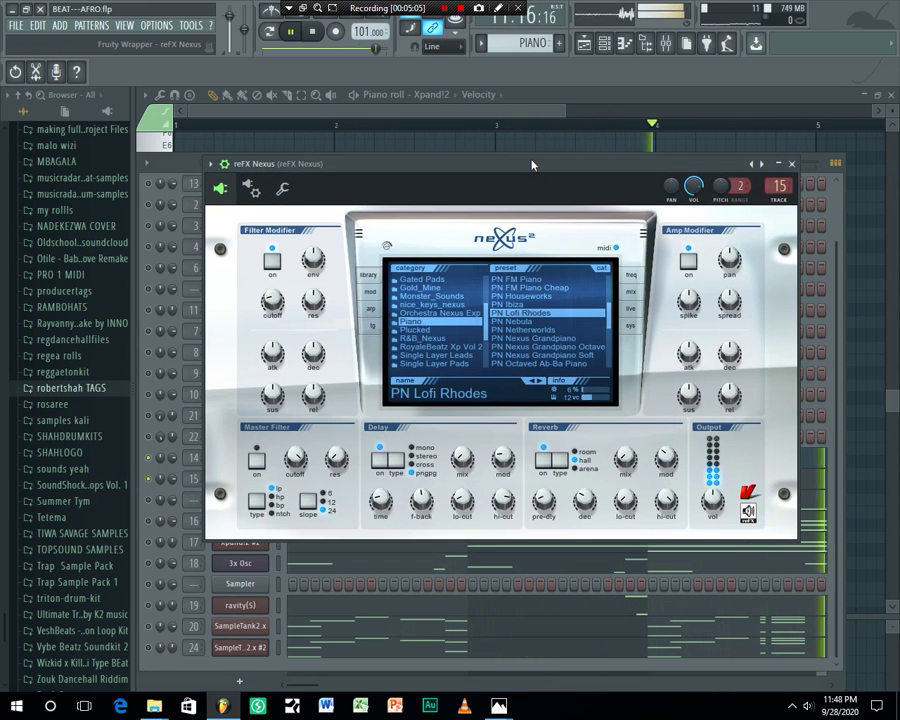
right_click(690, 192)
click(697, 197)
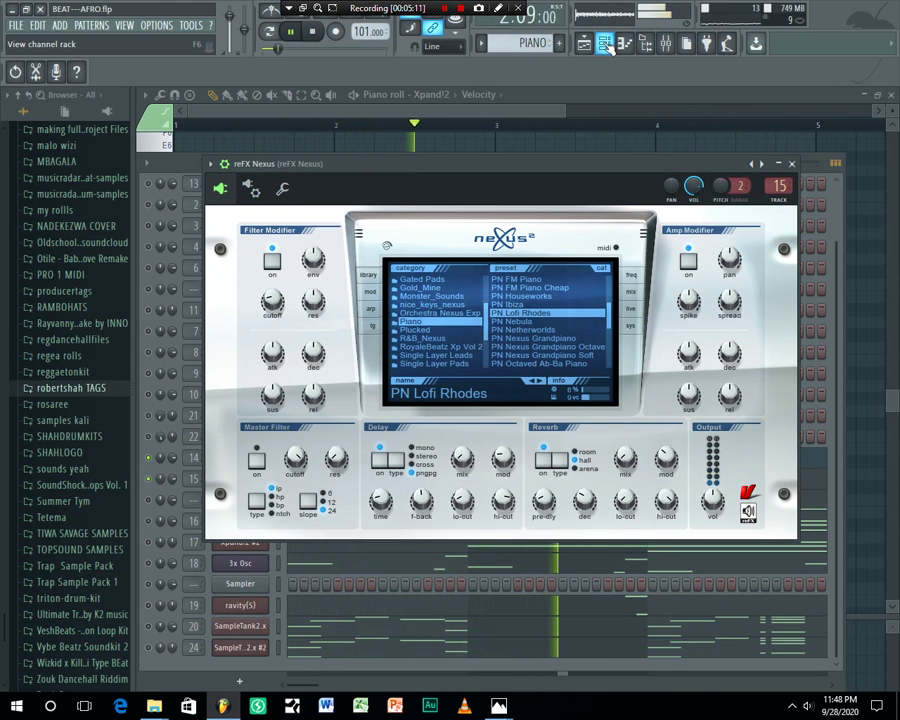
click(607, 46)
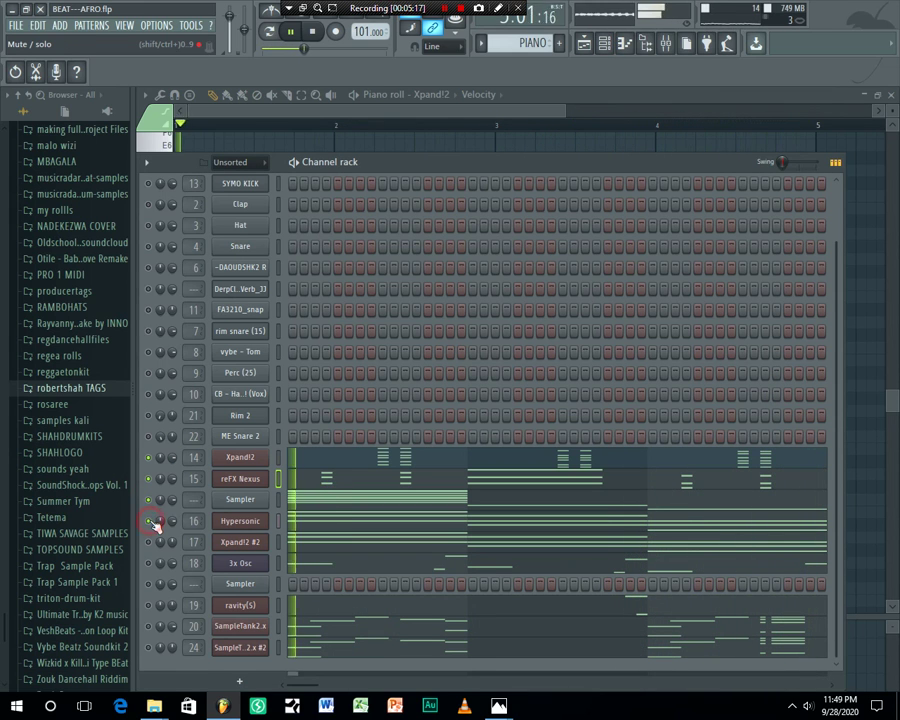
Review the Hypersonic melody and the Xpand!2 #2 sustained chords across bars 1–4
click(315, 527)
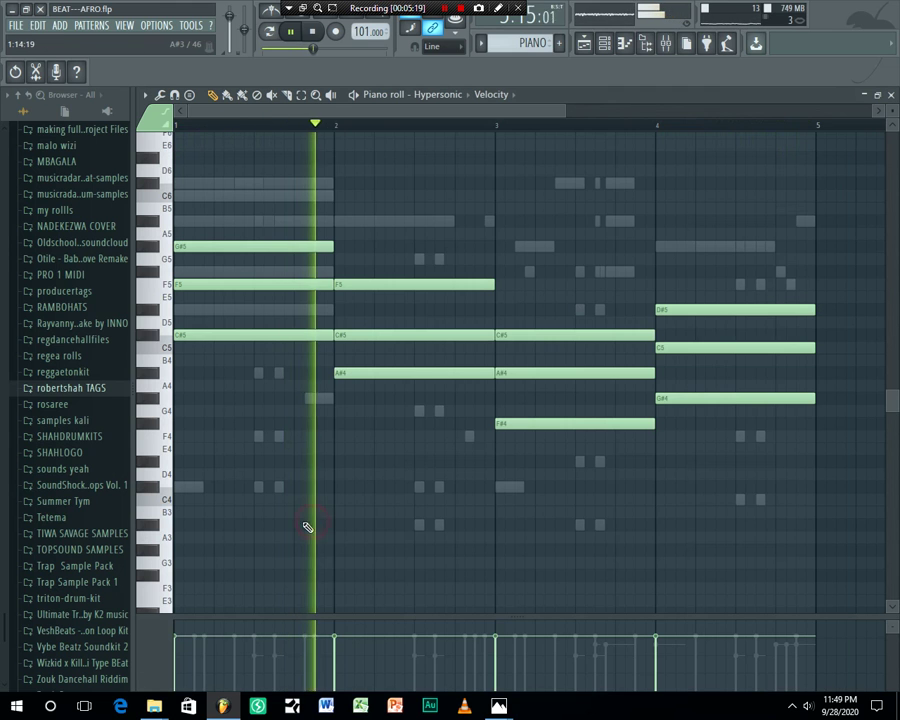
scroll(399, 132, down, 3)
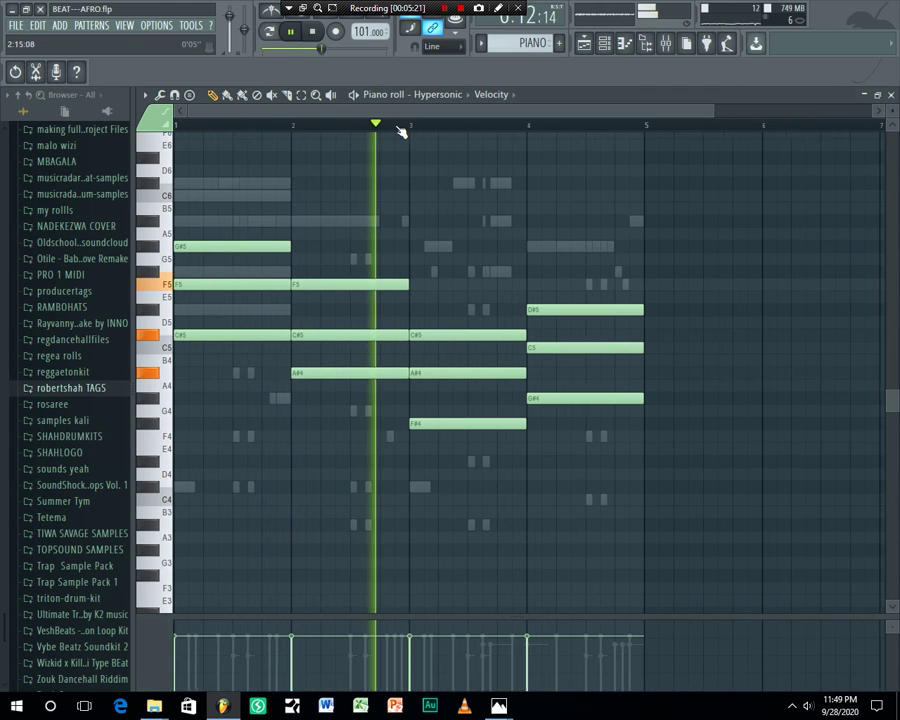
click(604, 44)
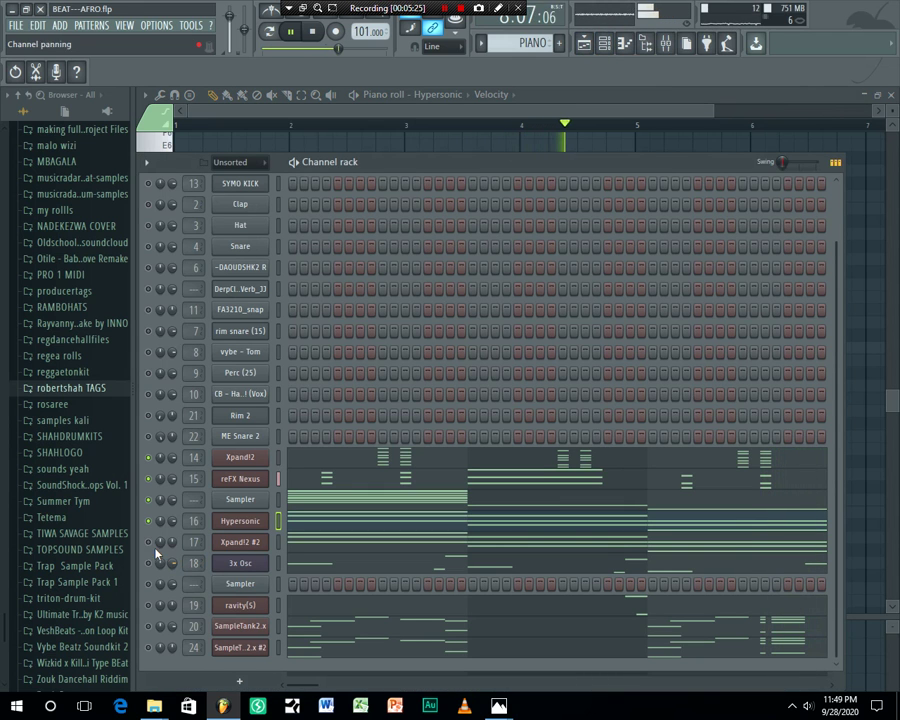
click(336, 544)
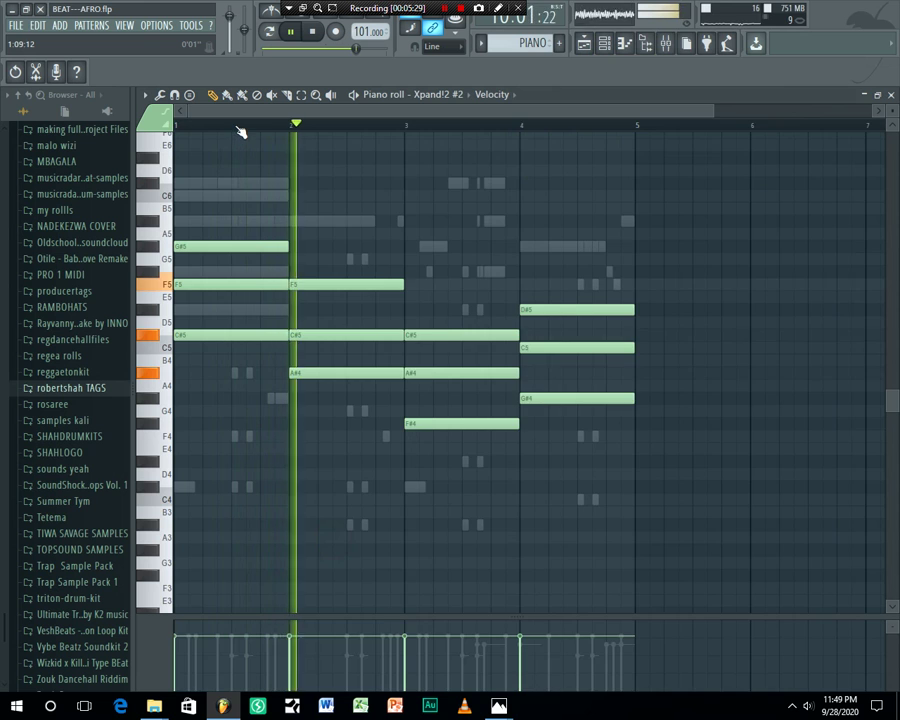
scroll(241, 132, up, 3)
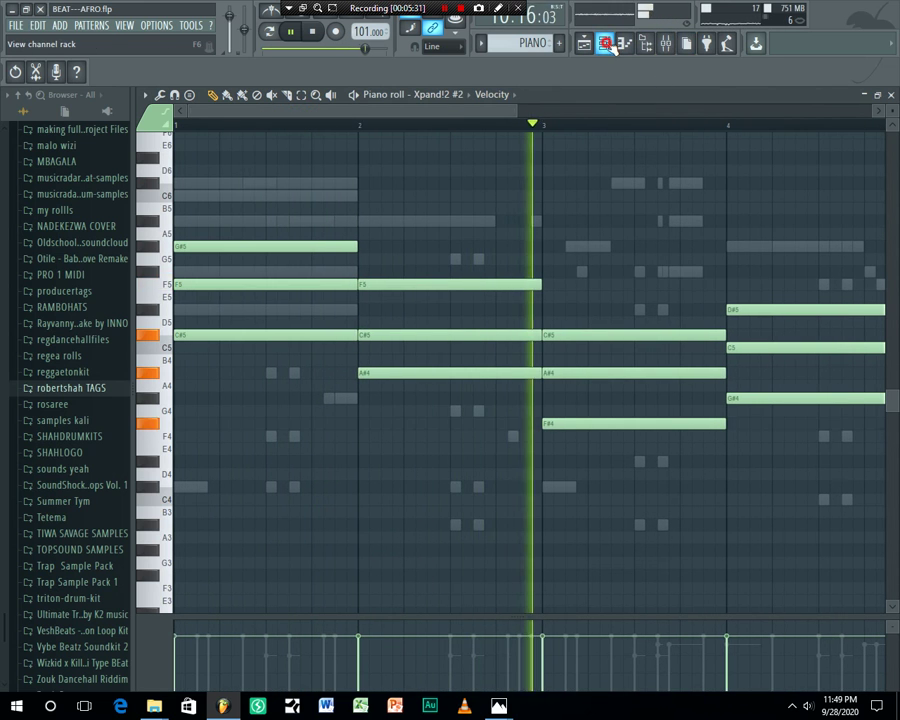
click(604, 43)
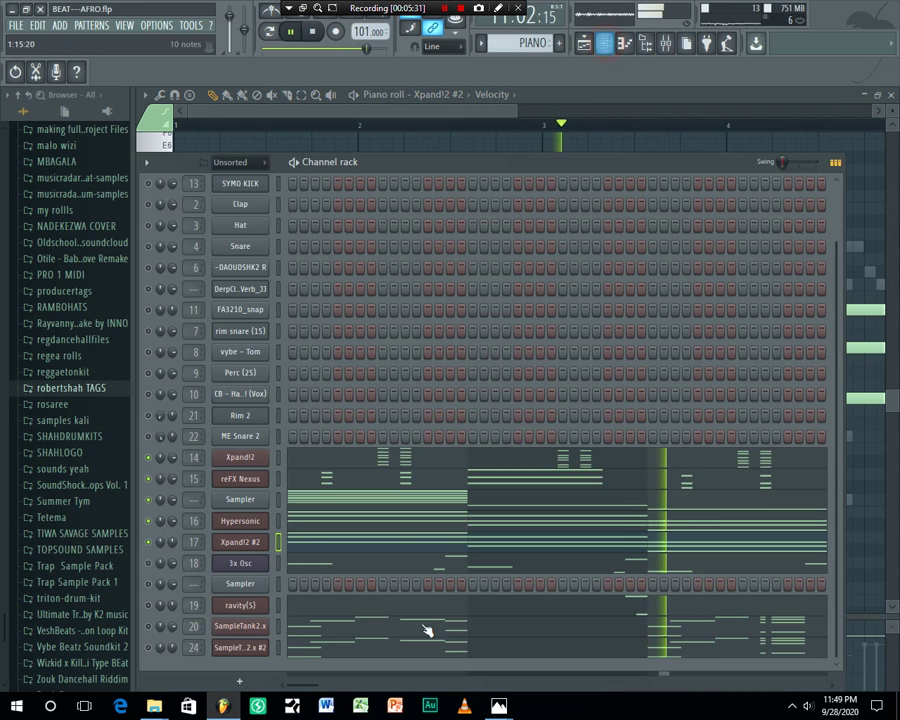
Solo channel 17 (Xpand!2 #2) and select its mixer insert 17, which holds Gross Beat
right_click(153, 542)
click(174, 487)
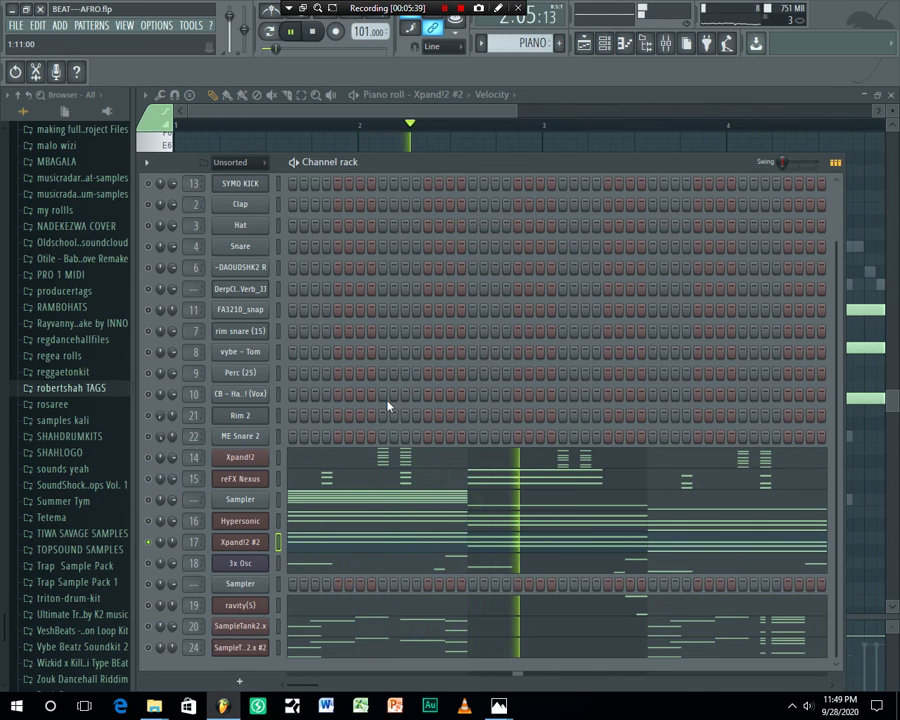
click(666, 44)
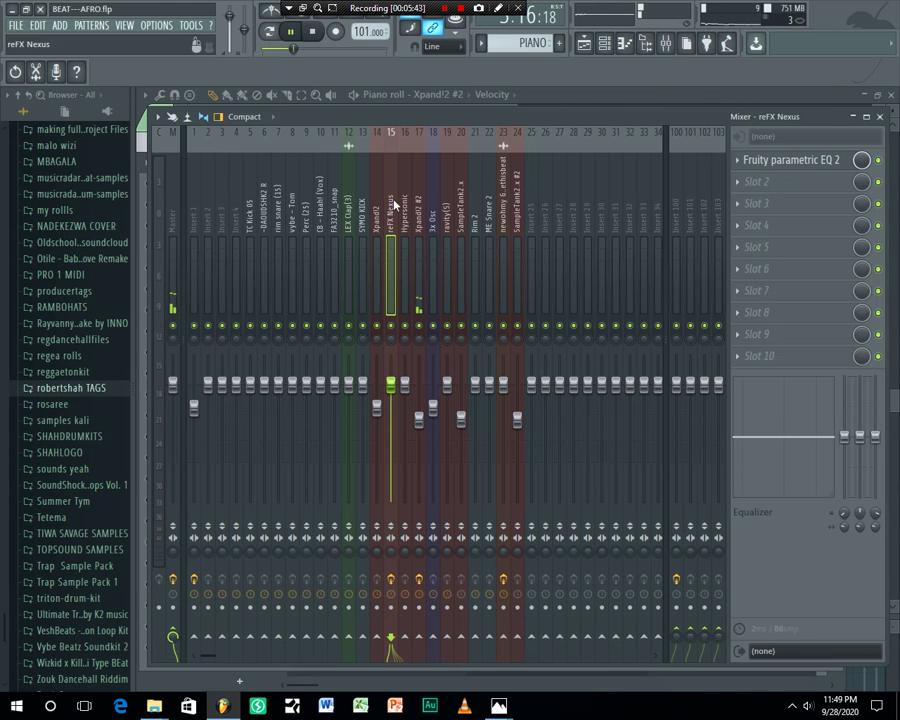
click(420, 206)
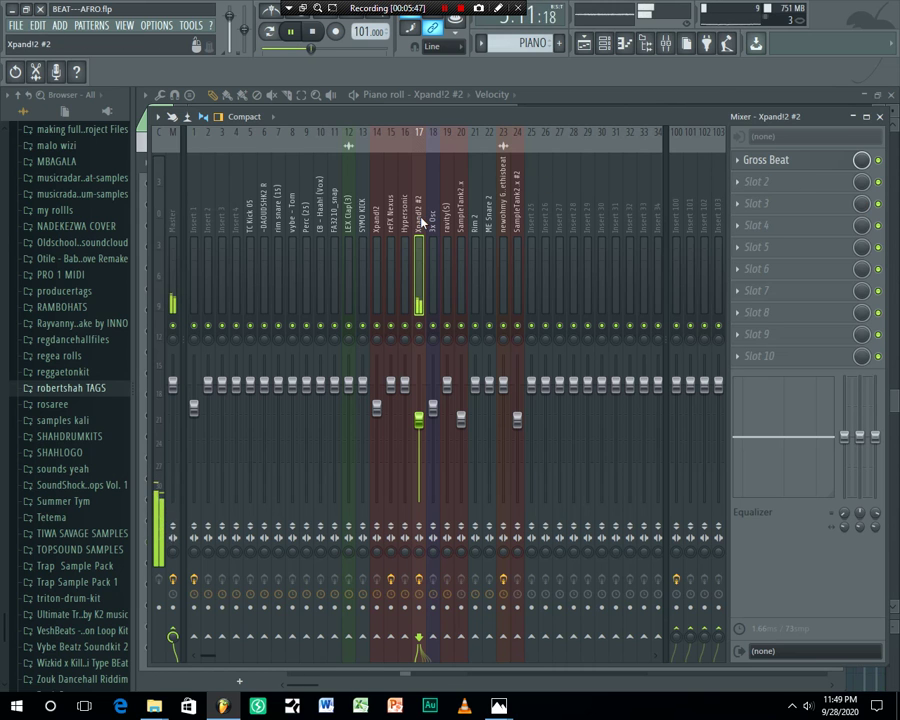
click(776, 168)
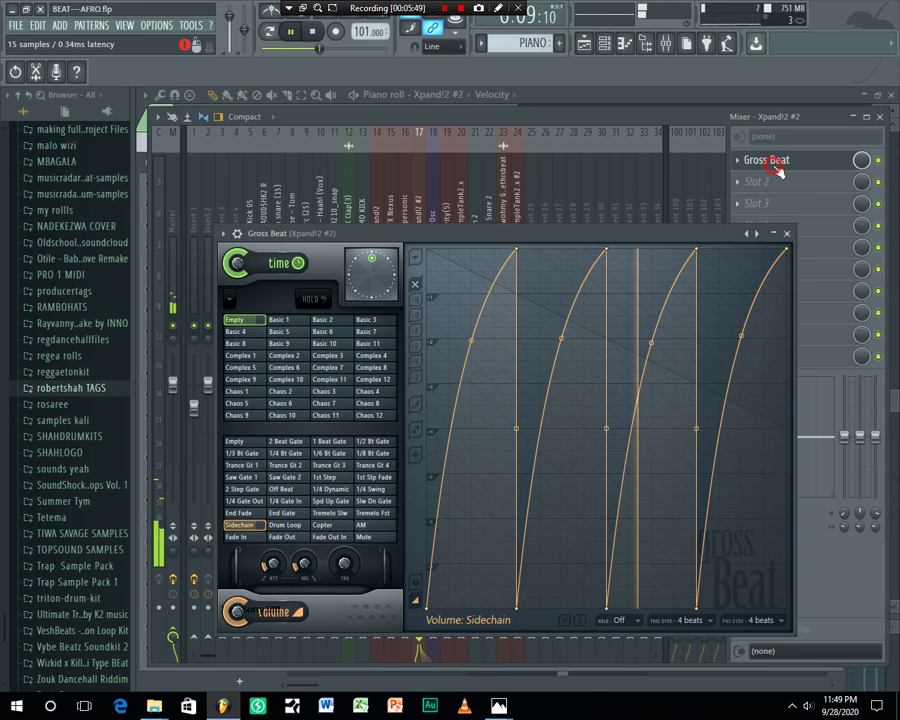
drag(531, 236, 494, 175)
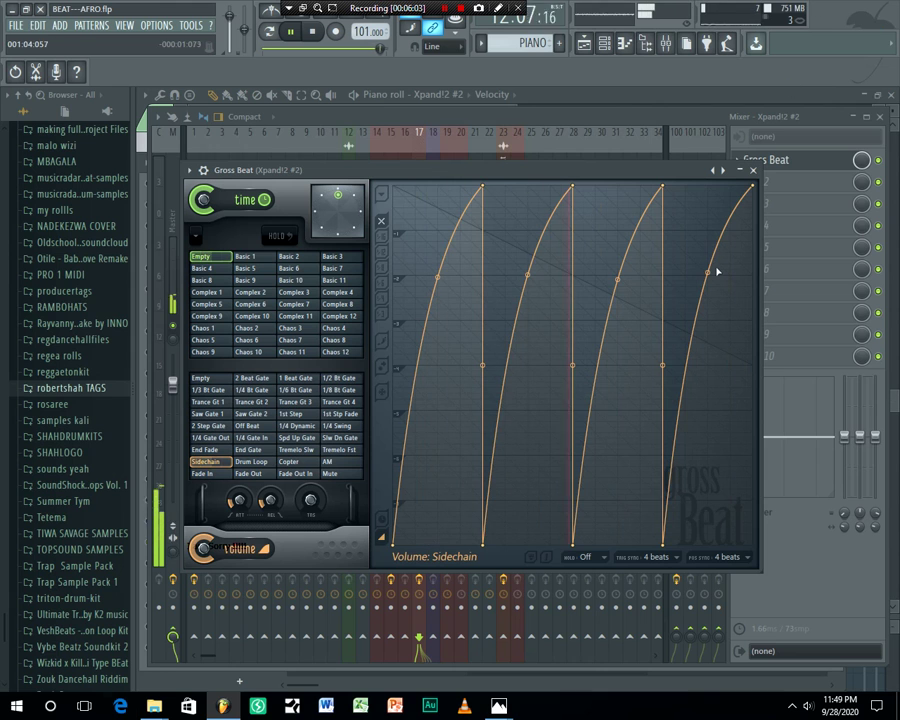
click(754, 171)
Leave the mixer and bring the channel rack back to the front
click(760, 163)
click(753, 171)
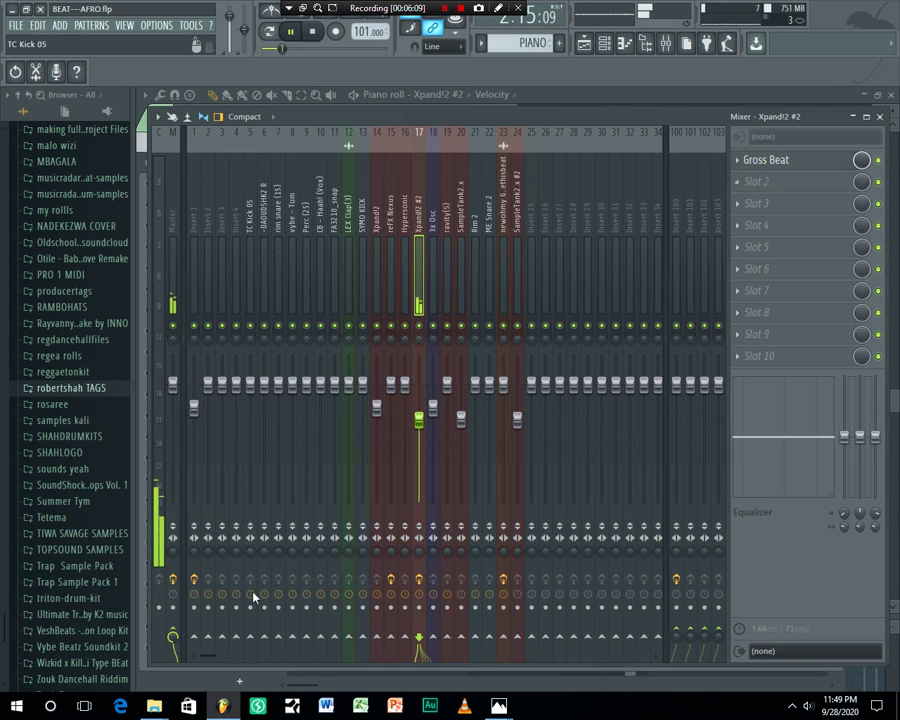
click(605, 43)
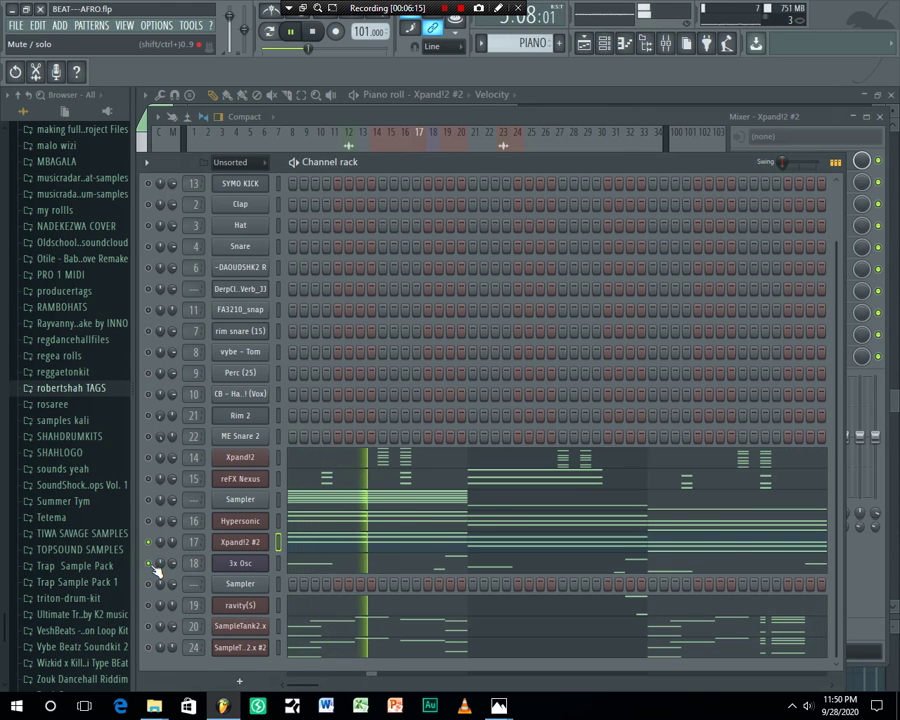
Review the 3x Osc notes across bars 1–5 in the piano roll, then return to the channel rack
click(360, 567)
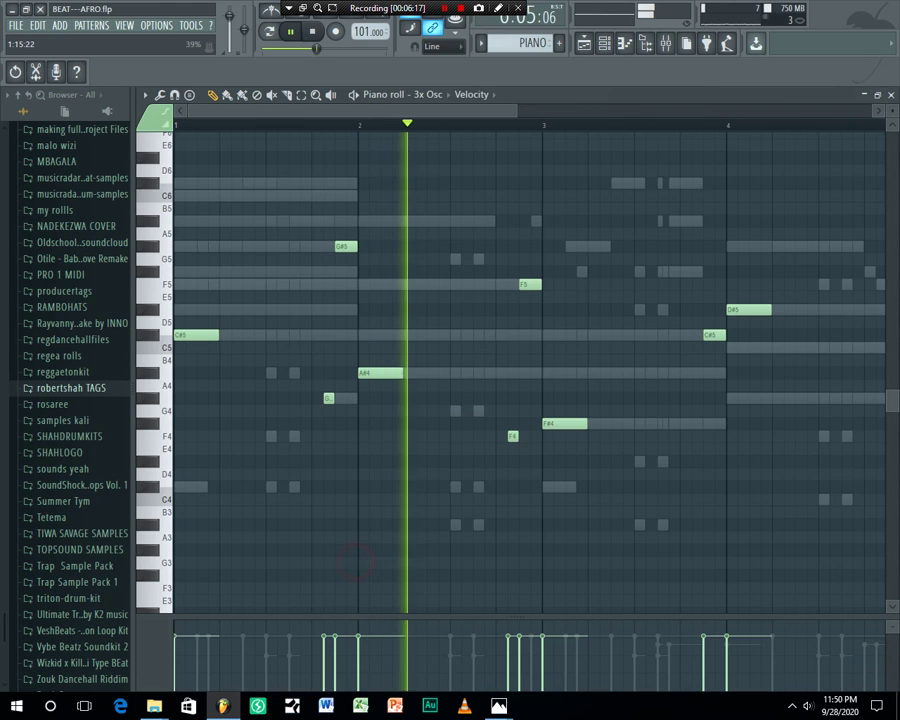
scroll(478, 261, up, 3)
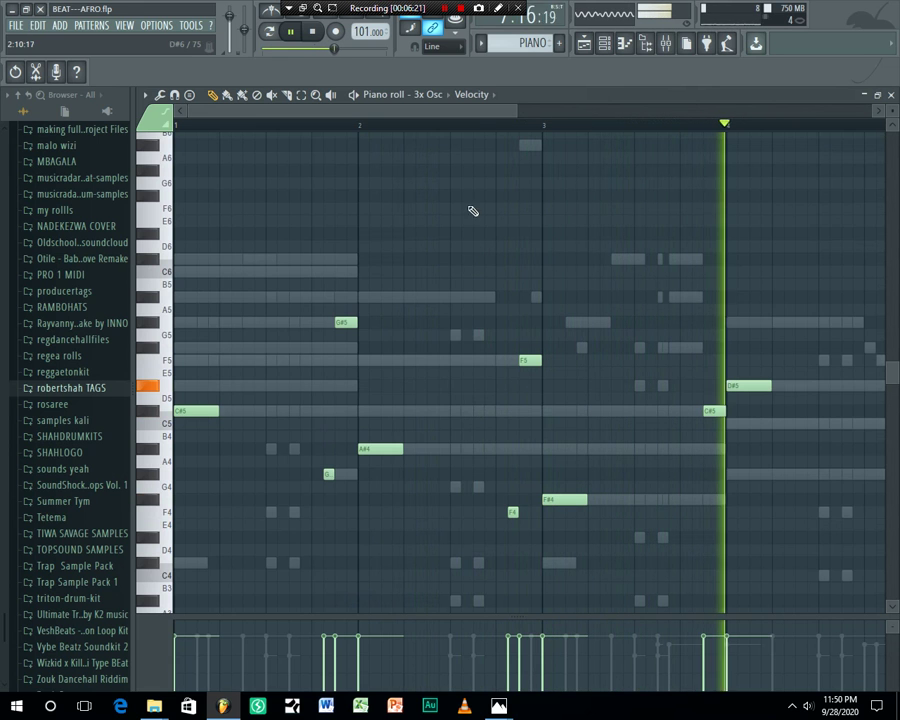
scroll(478, 132, down, 2)
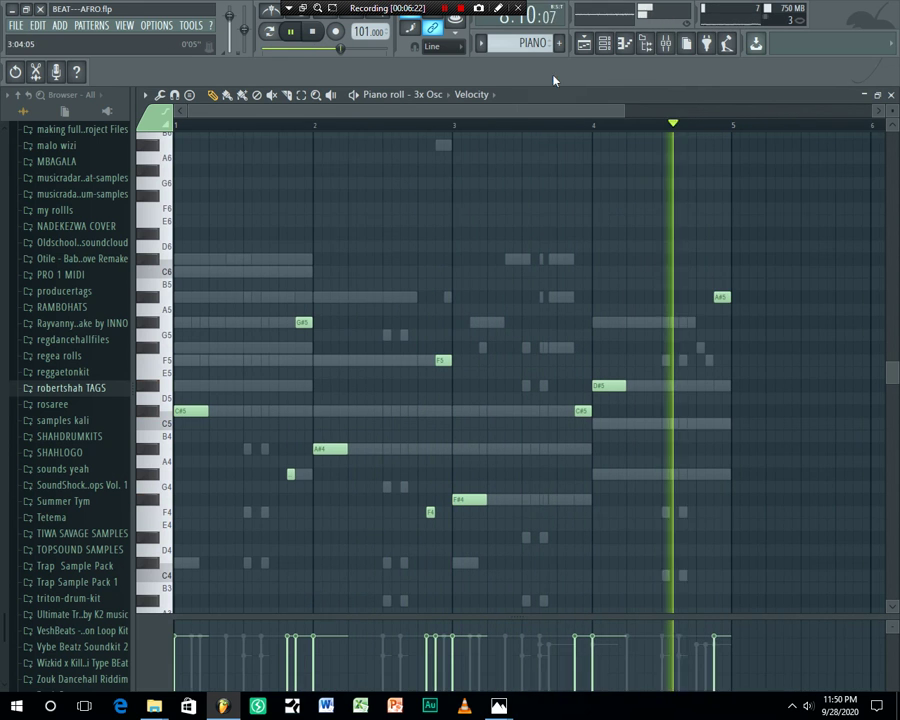
click(603, 40)
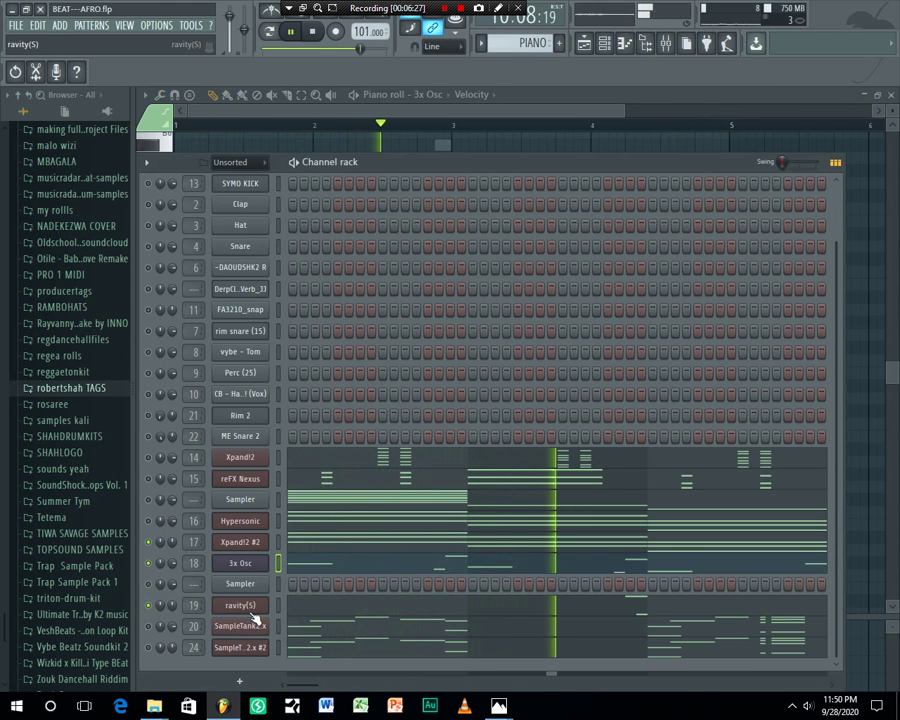
Zoom in on ravity(S)'s two short notes, A#6 and A#5, then return to the channel rack
click(358, 606)
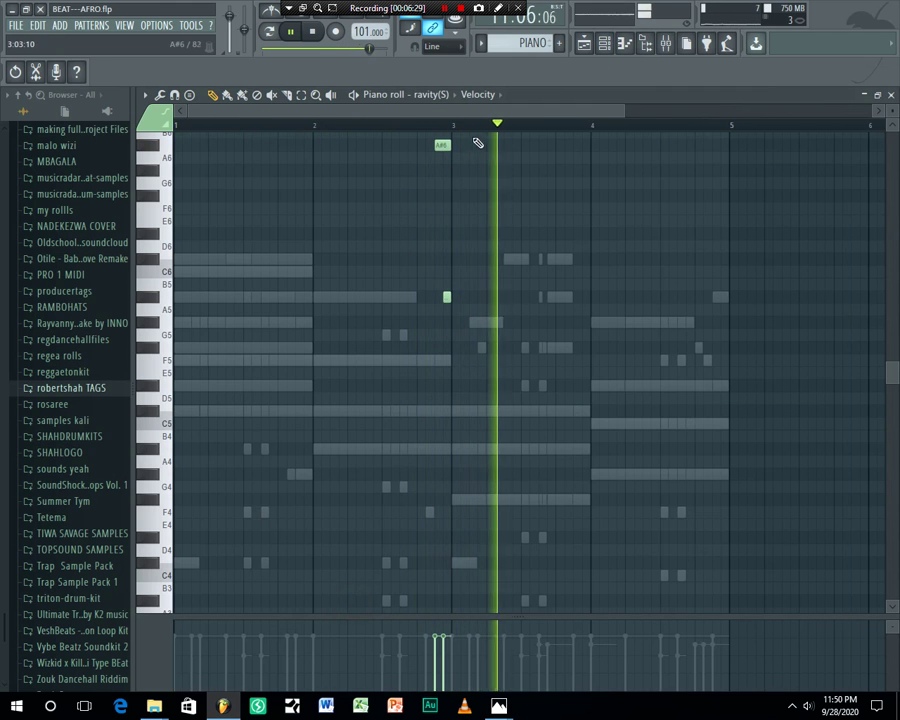
ctrl+scroll(440, 140, up, 3)
scroll(509, 255, up, 2)
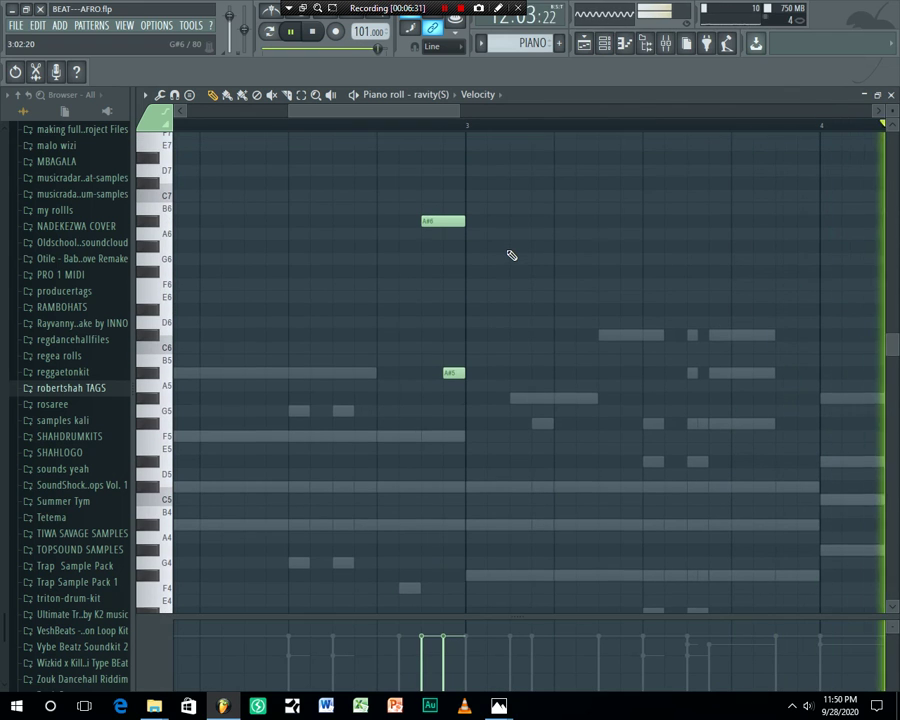
click(604, 44)
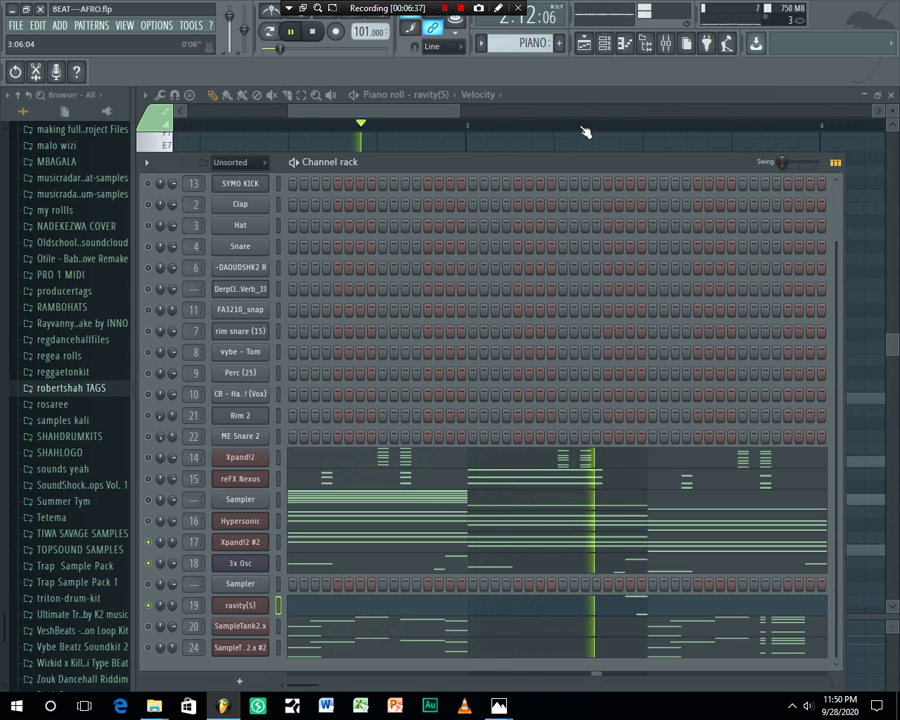
Toggle channel 24's mute, briefly solo ravity(S), then unsolo so all channels play
click(149, 647)
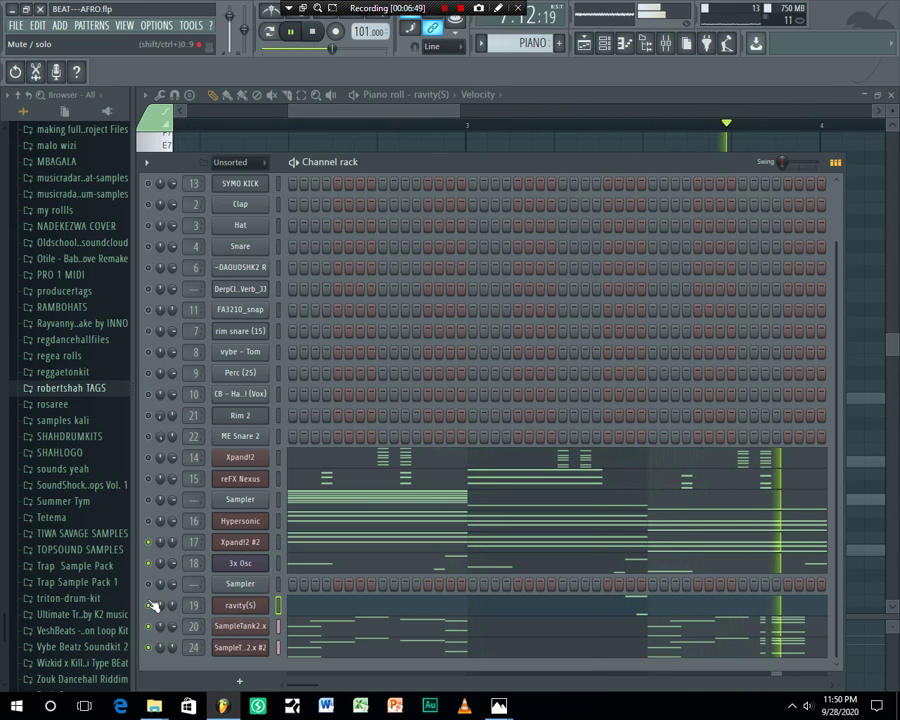
right_click(151, 601)
click(165, 486)
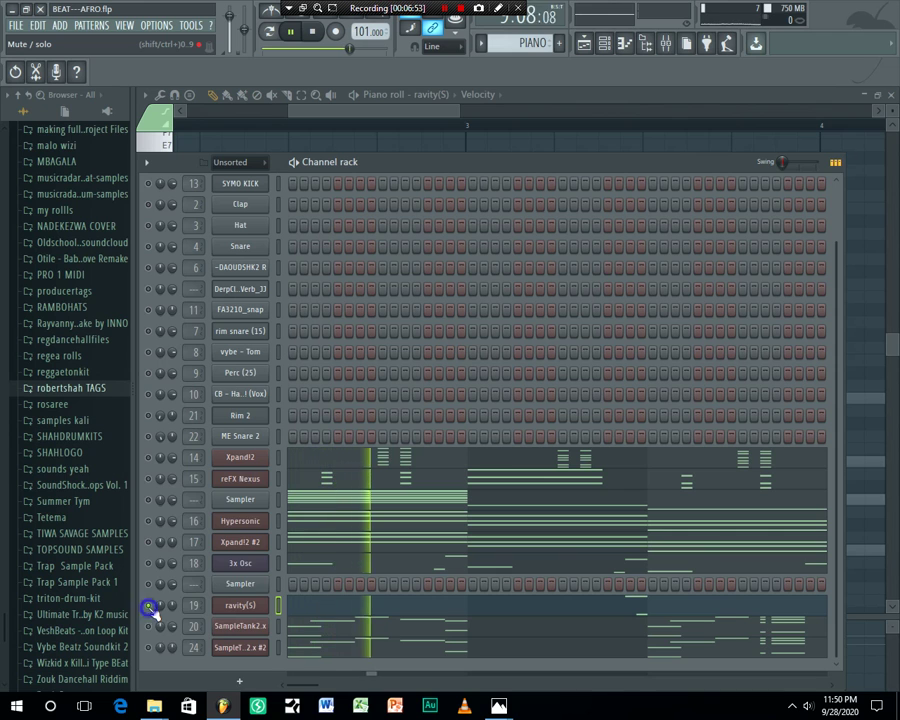
right_click(150, 479)
click(163, 487)
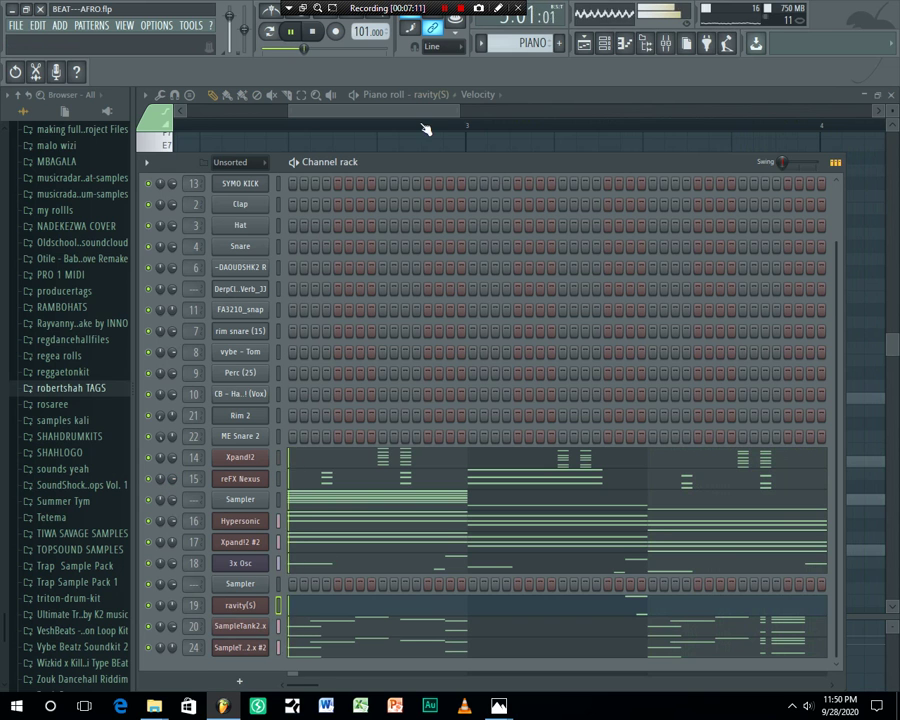
Reposition the channel rack window up and to the right
drag(426, 165, 456, 135)
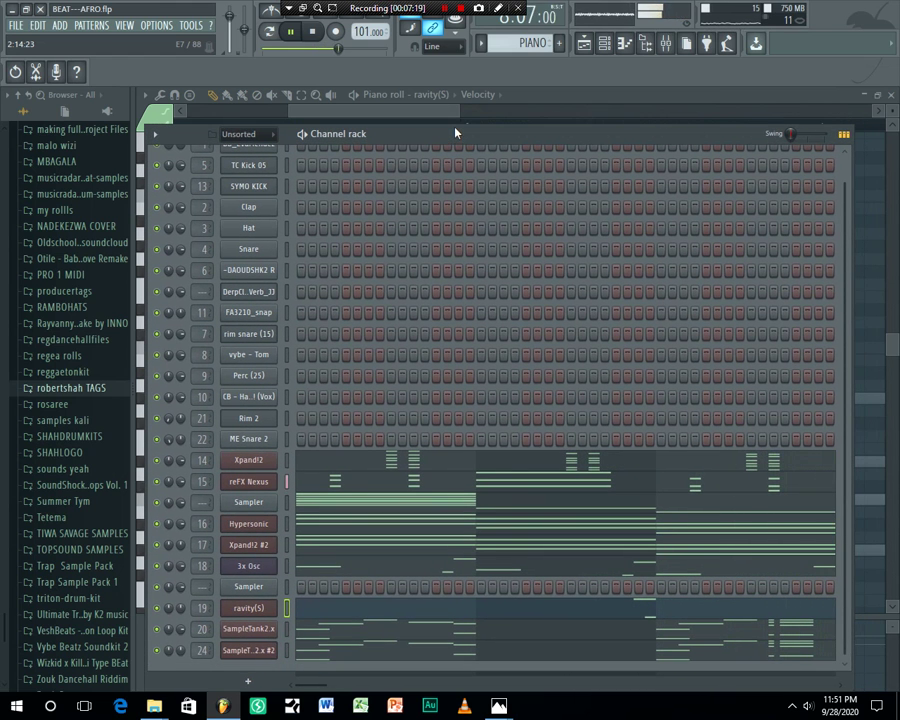
drag(452, 130, 493, 131)
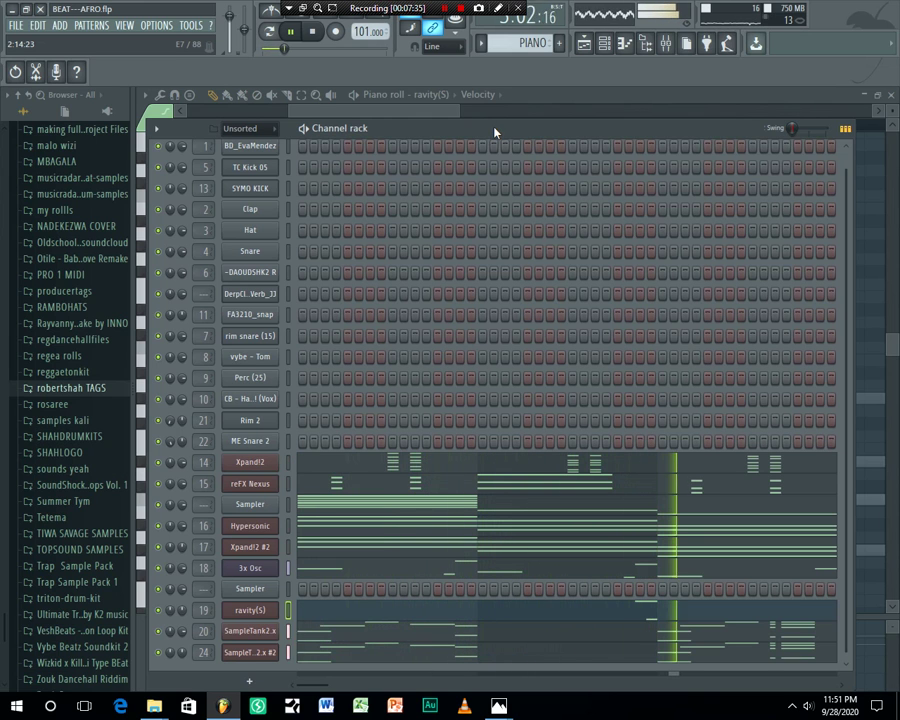
drag(494, 131, 487, 126)
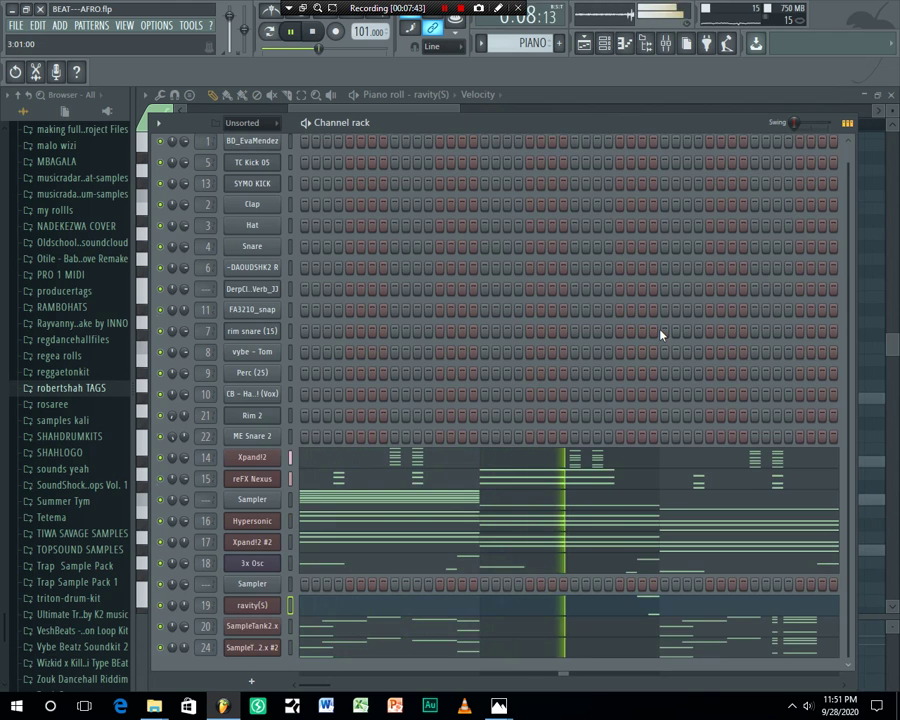
Raise the main swing to 14% and close the channel rack
scroll(660, 335, up, 1)
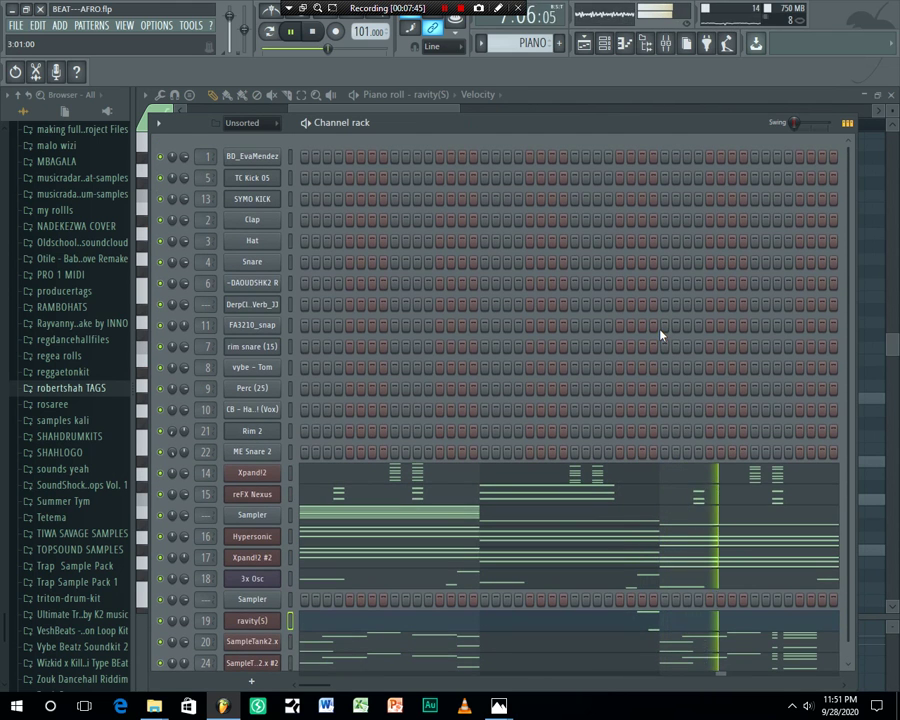
scroll(660, 335, down, 1)
drag(793, 122, 798, 122)
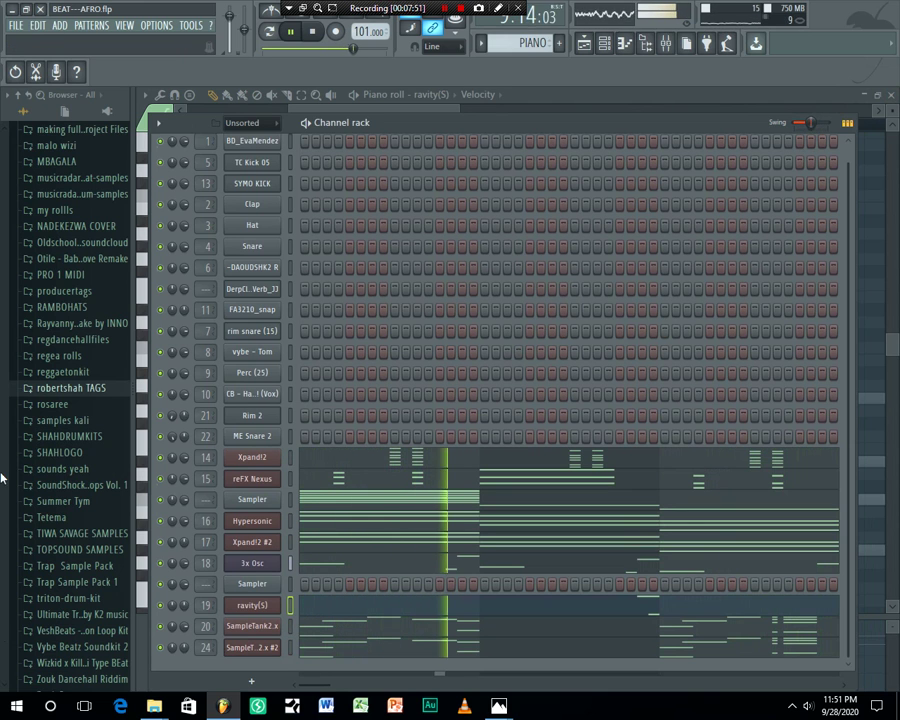
click(608, 45)
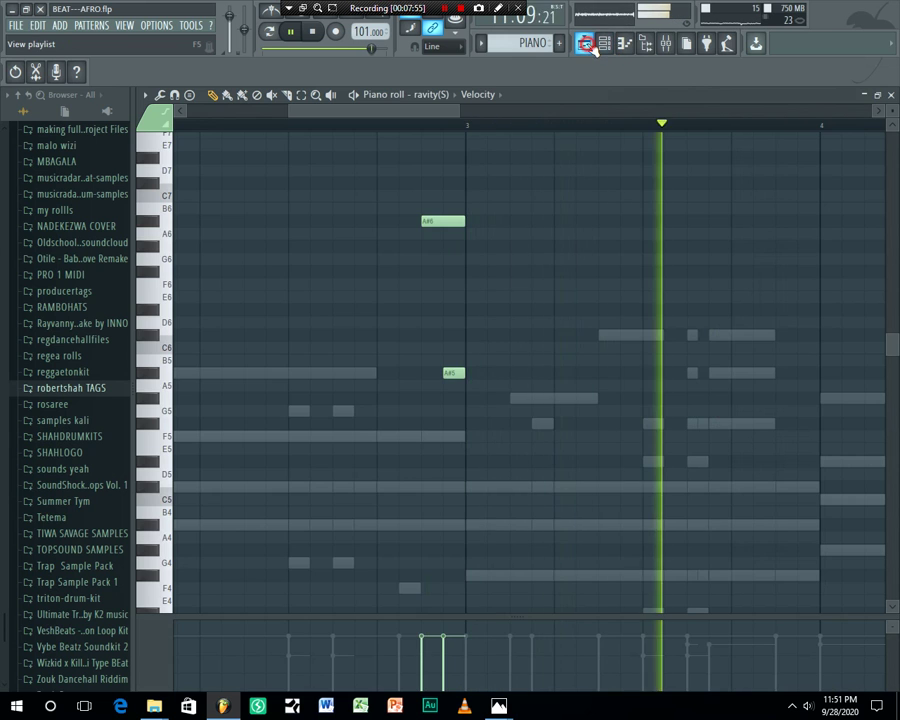
Switch to the song playlist, lower the system speaker volume to 28, and bring up the mixer
click(587, 45)
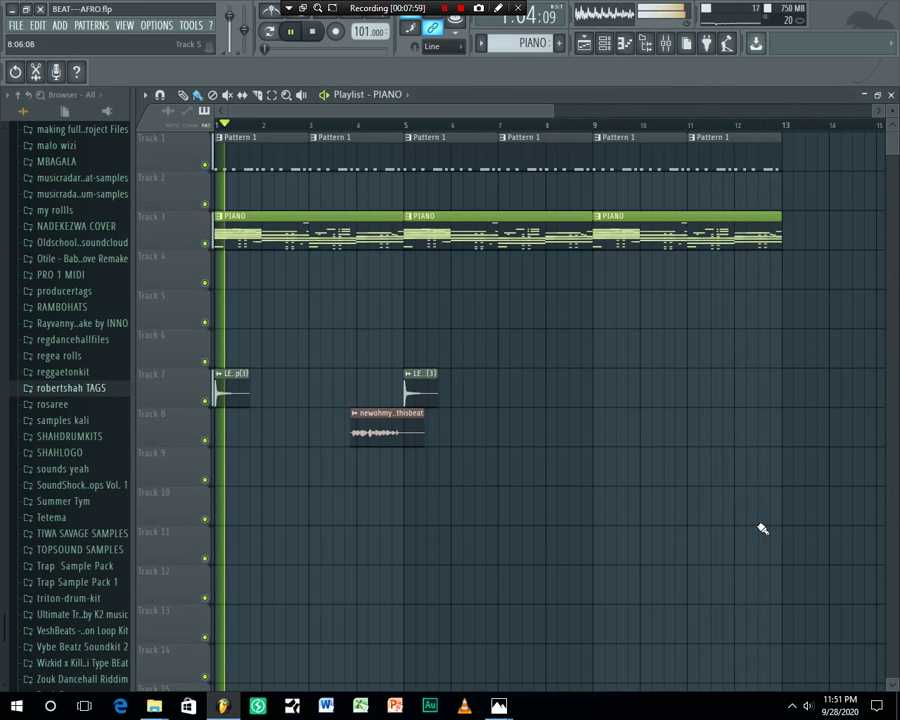
click(809, 707)
scroll(813, 712, up, 8)
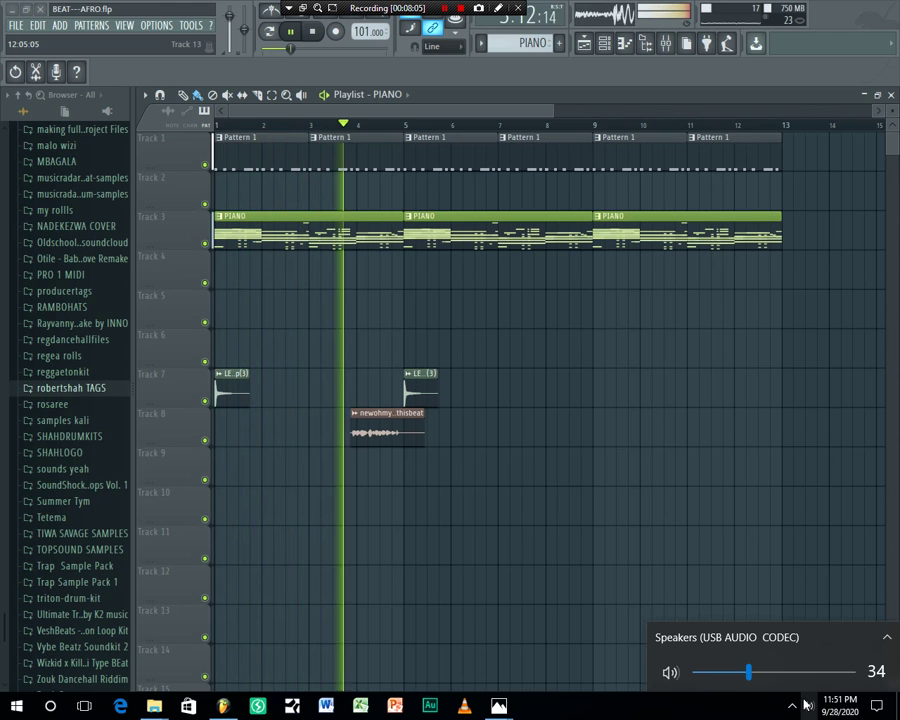
scroll(808, 708, down, 2)
scroll(808, 708, down, 1)
scroll(808, 708, up, 2)
click(703, 500)
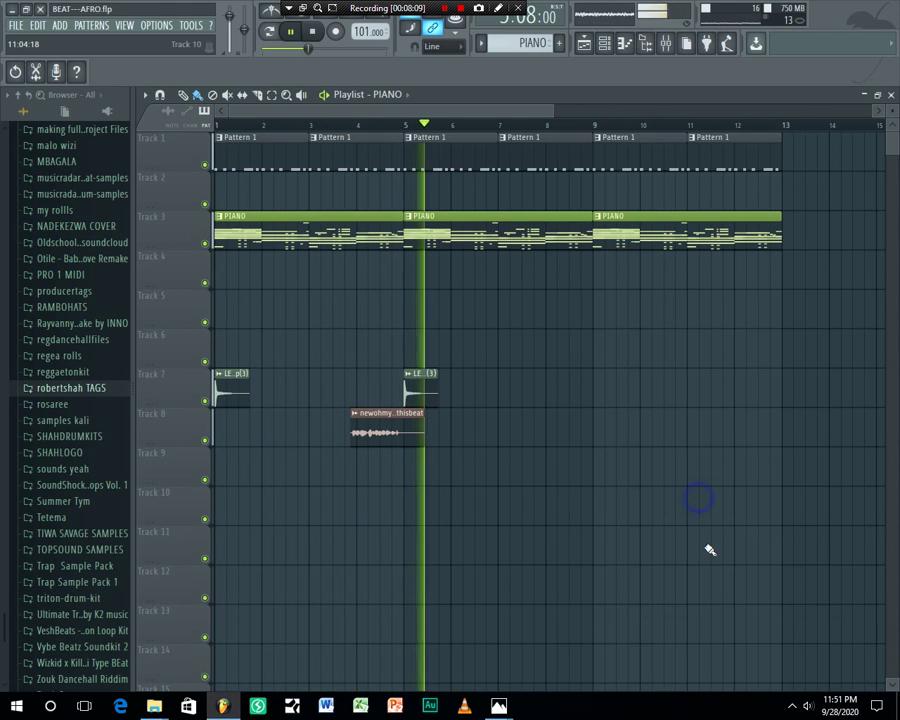
click(808, 706)
scroll(810, 708, down, 2)
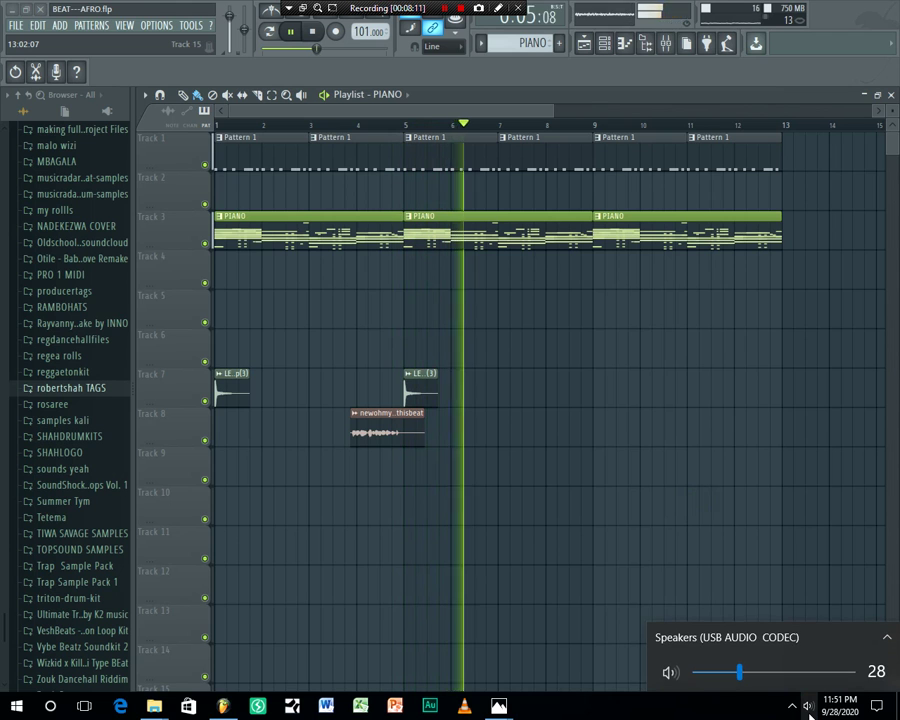
click(745, 400)
click(666, 43)
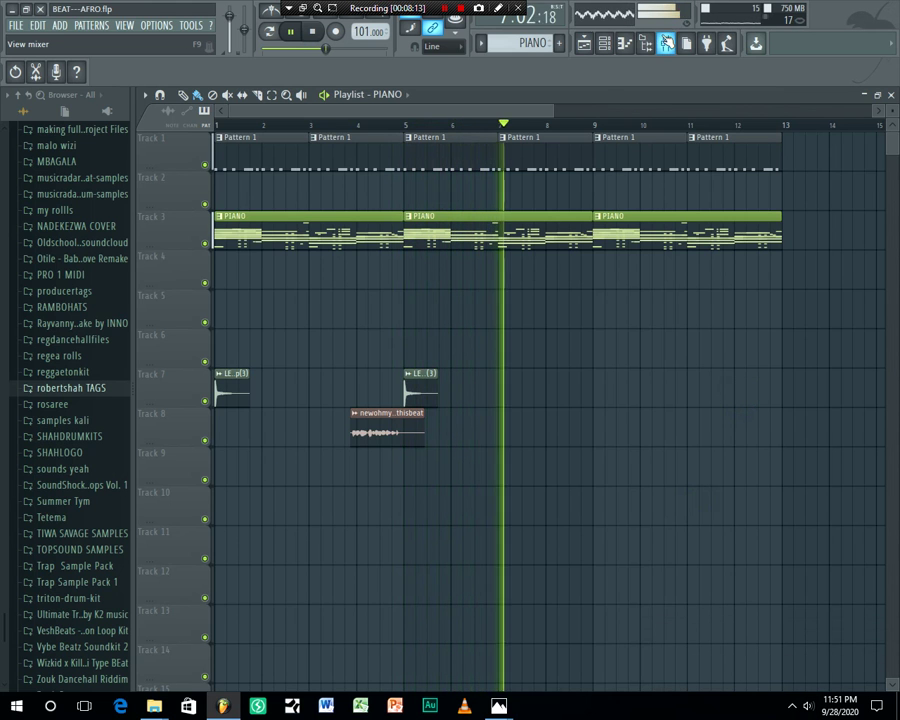
Solo SampleTank2.x #2, then unmute tracks 23, 22, 21, 20 and 3x Osc
click(519, 226)
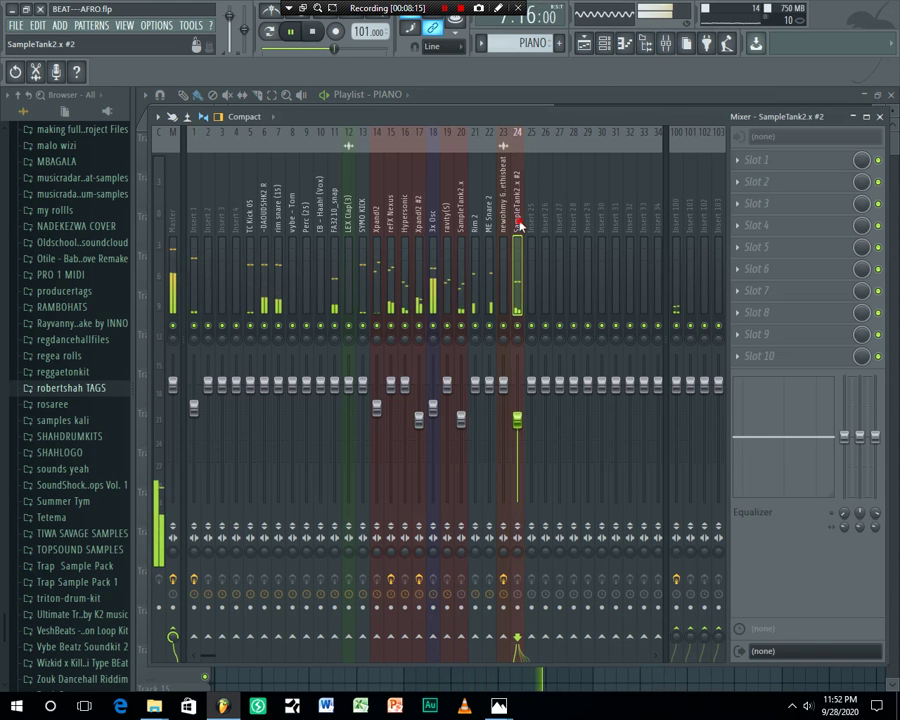
right_click(517, 326)
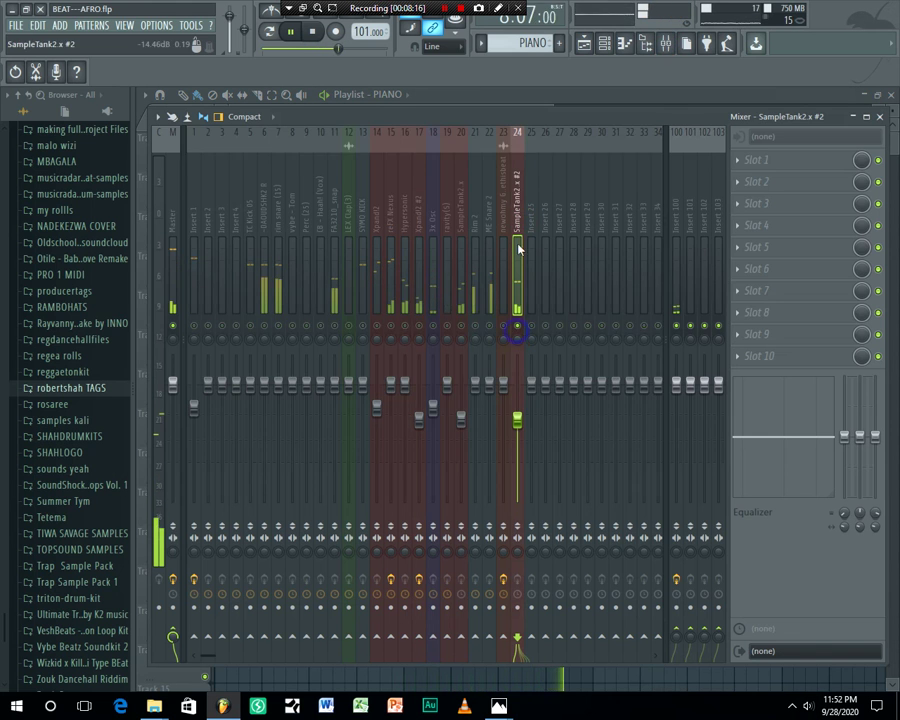
click(506, 329)
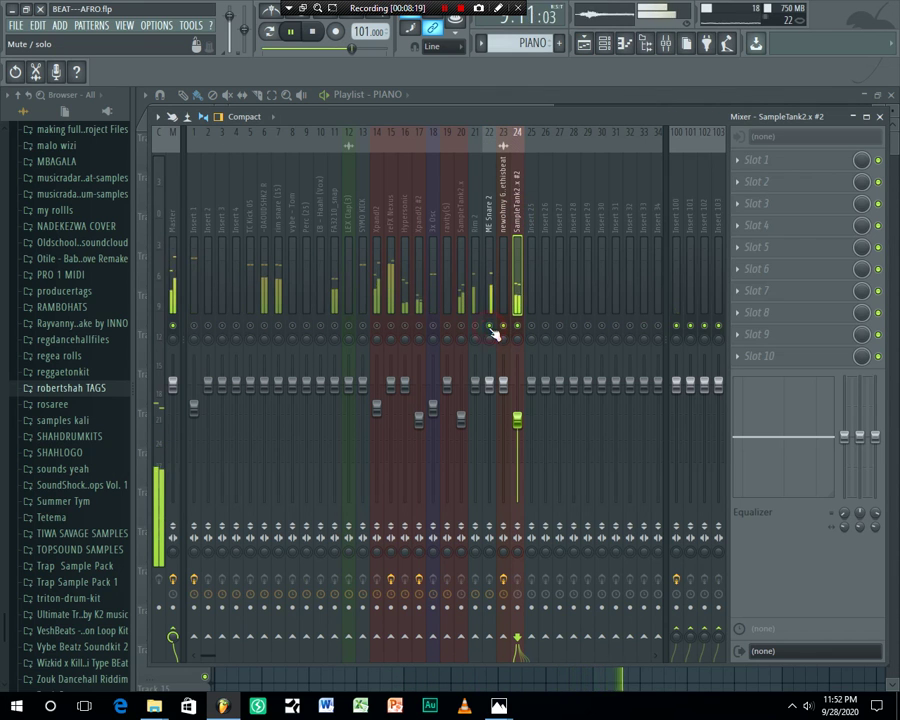
click(489, 327)
click(475, 327)
click(461, 328)
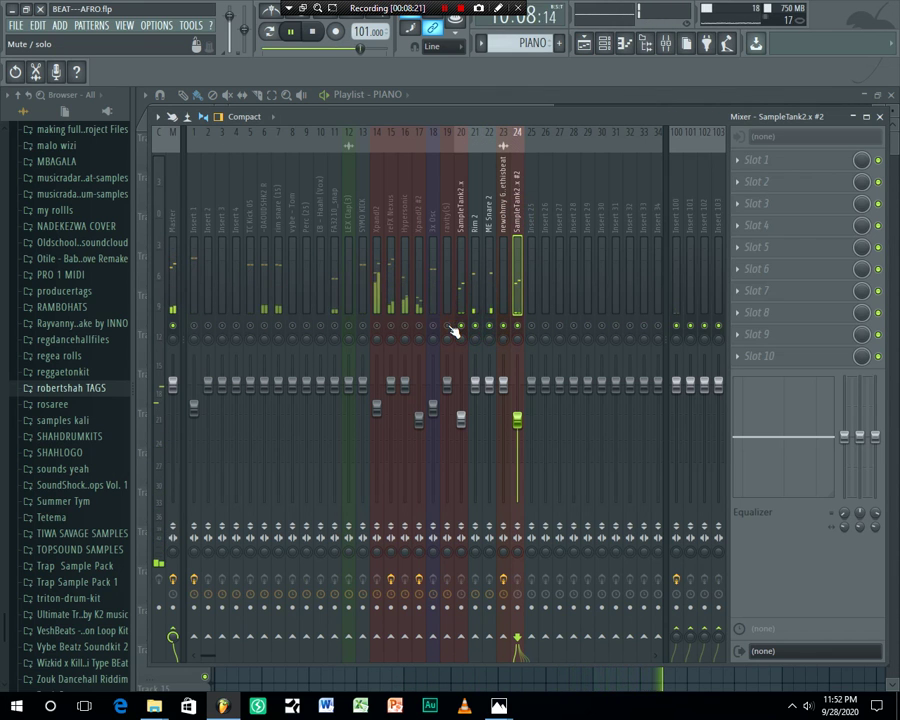
click(433, 327)
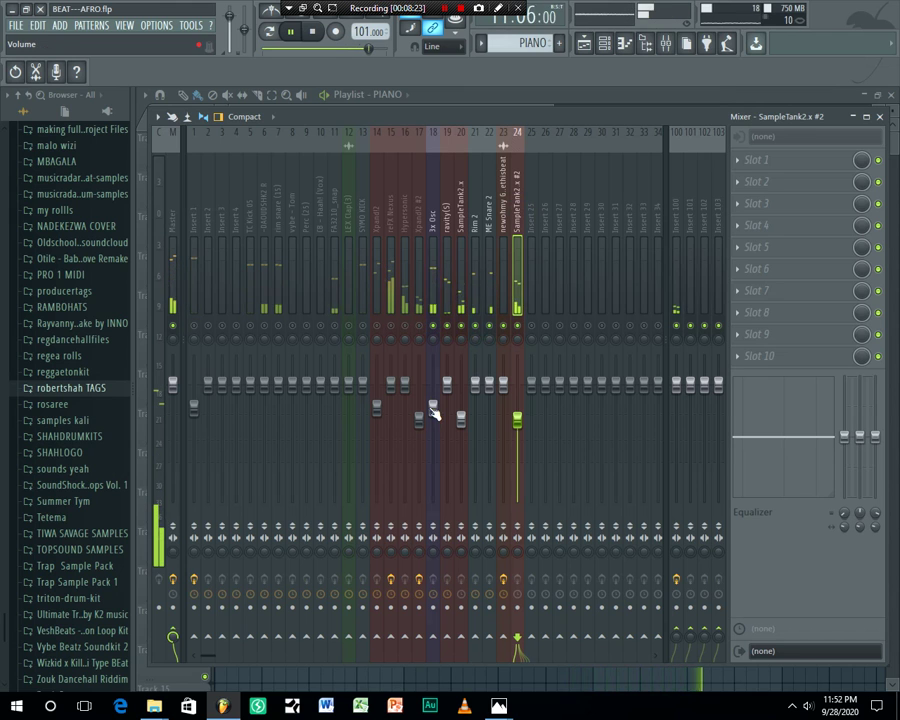
click(432, 404)
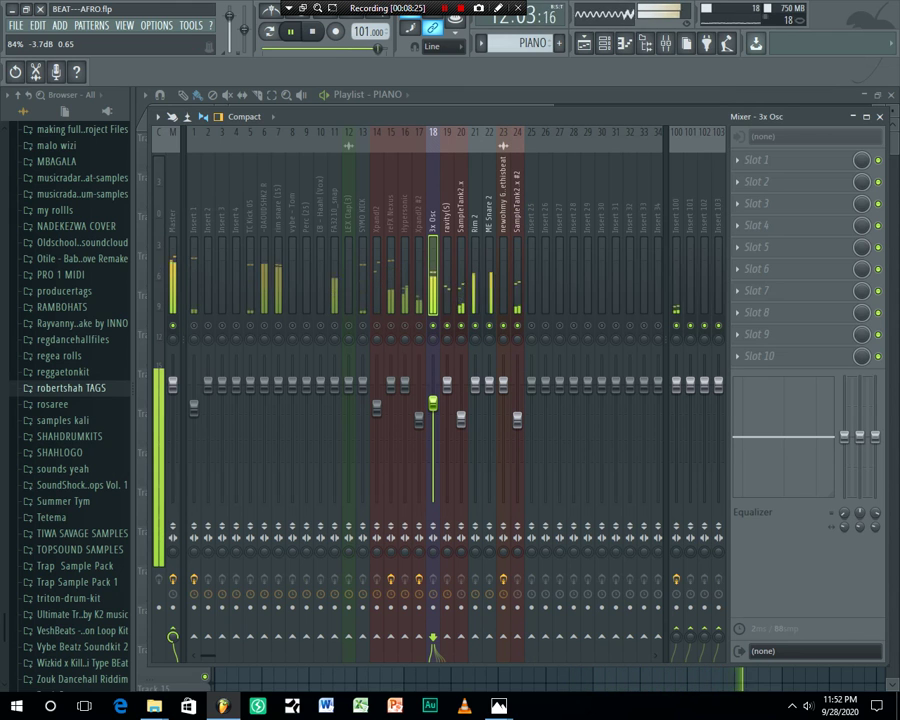
Unmute reFX Nexus and lower it to about 88%, then lower Xpand!2 to about 77%
click(391, 326)
drag(393, 386, 391, 399)
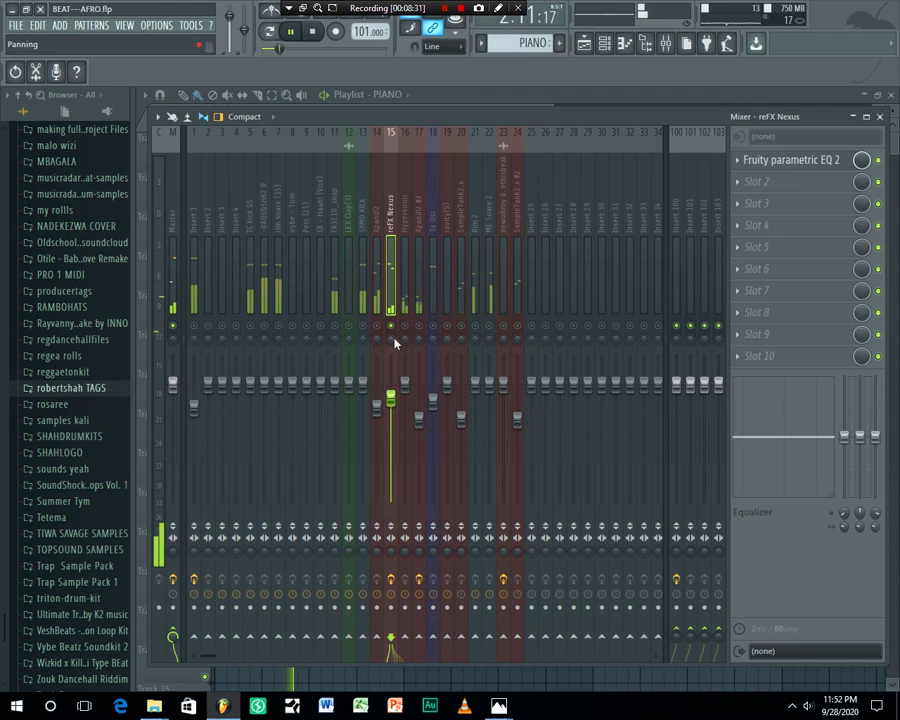
click(376, 226)
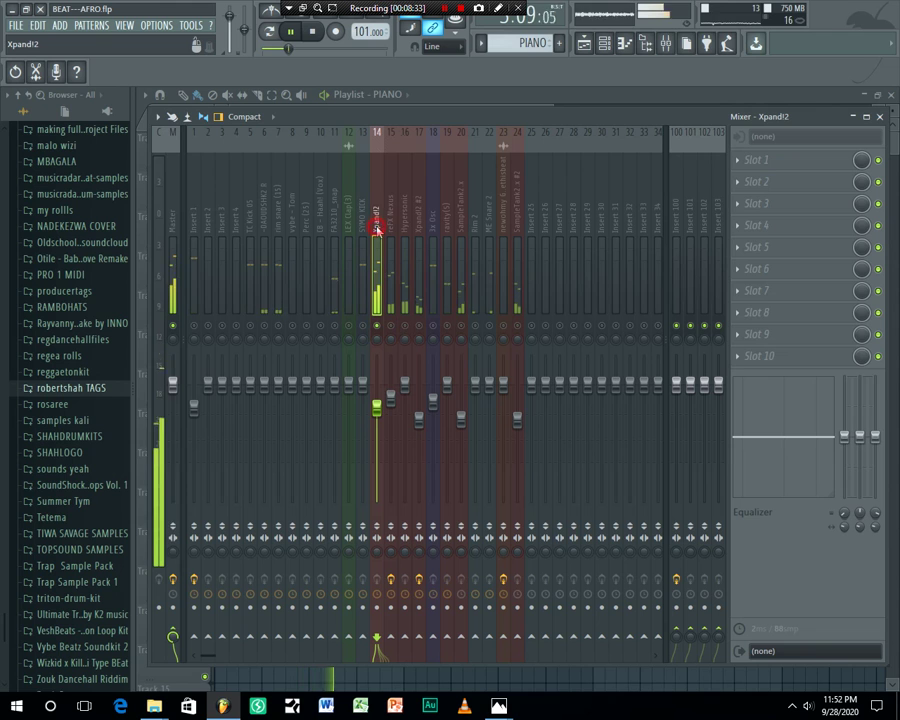
drag(382, 409, 382, 413)
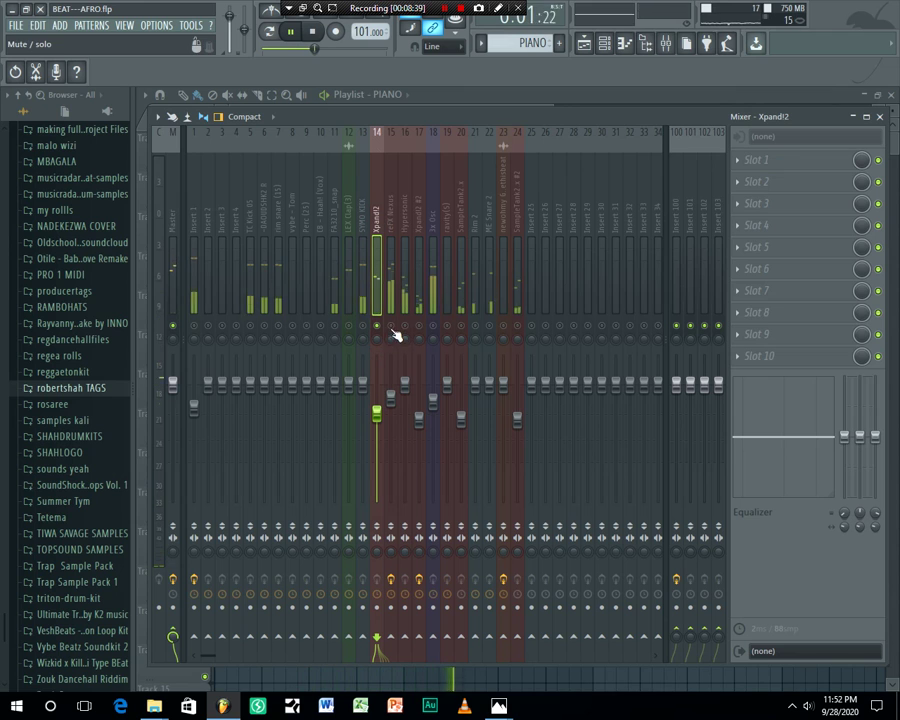
Save the project, then release the solo so every mixer track plays
click(17, 26)
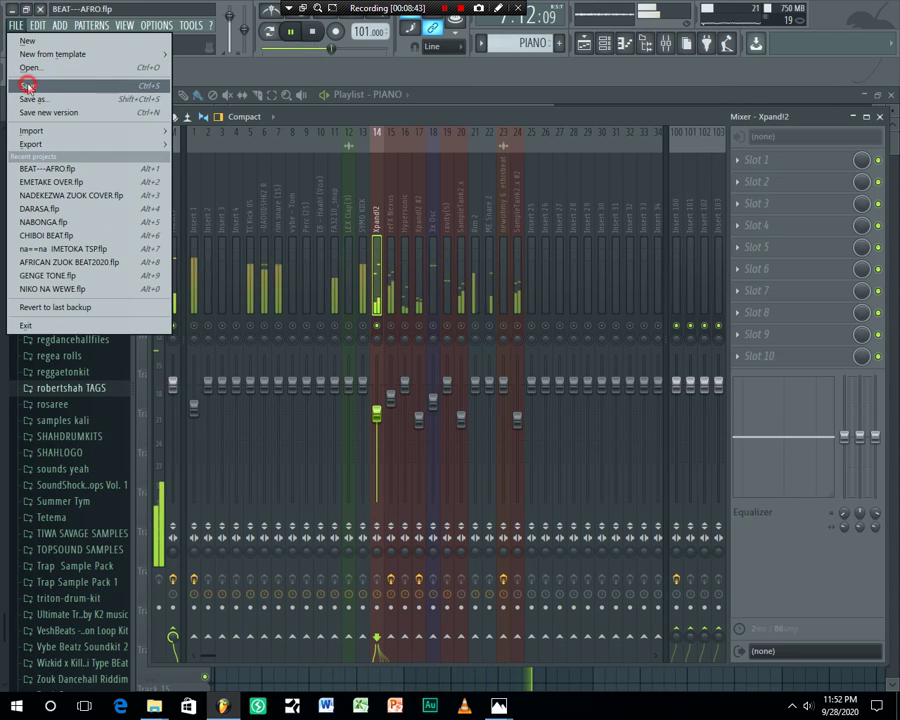
click(27, 85)
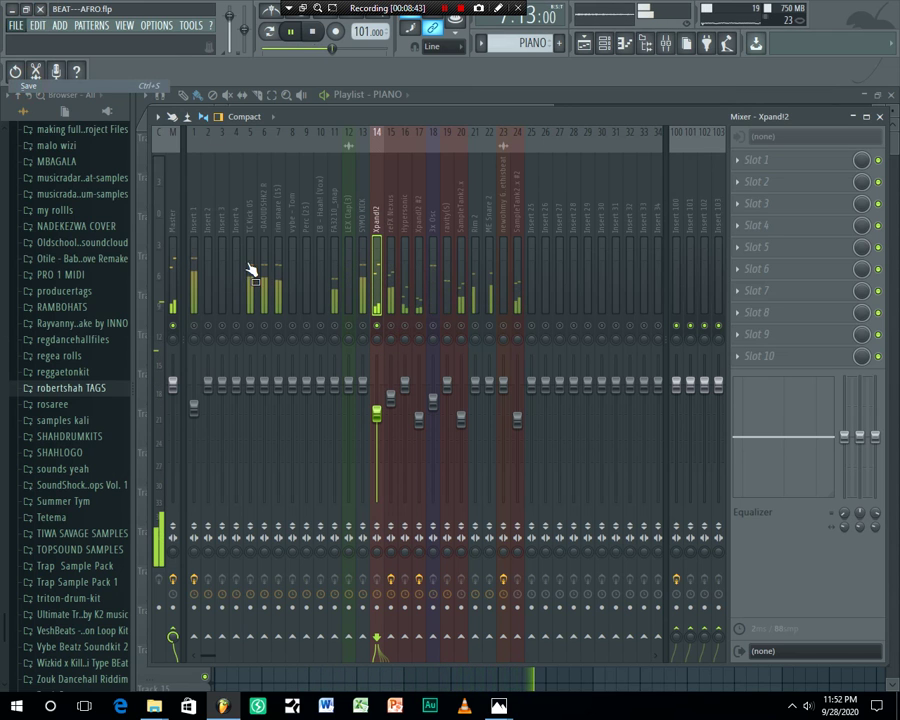
right_click(379, 327)
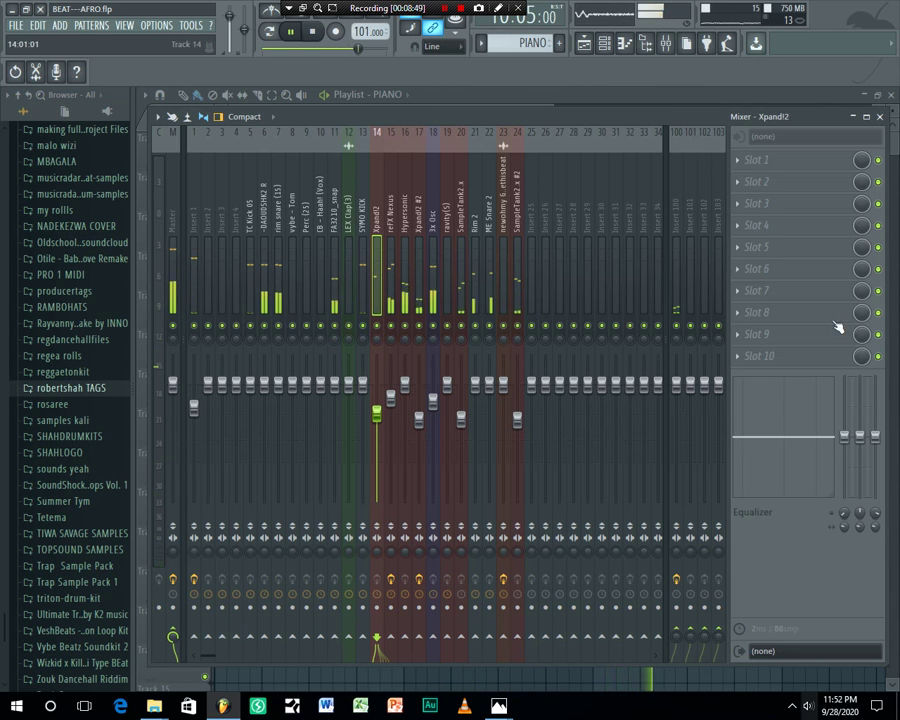
Save BEAT---AFRO.flp again from the File menu
click(16, 25)
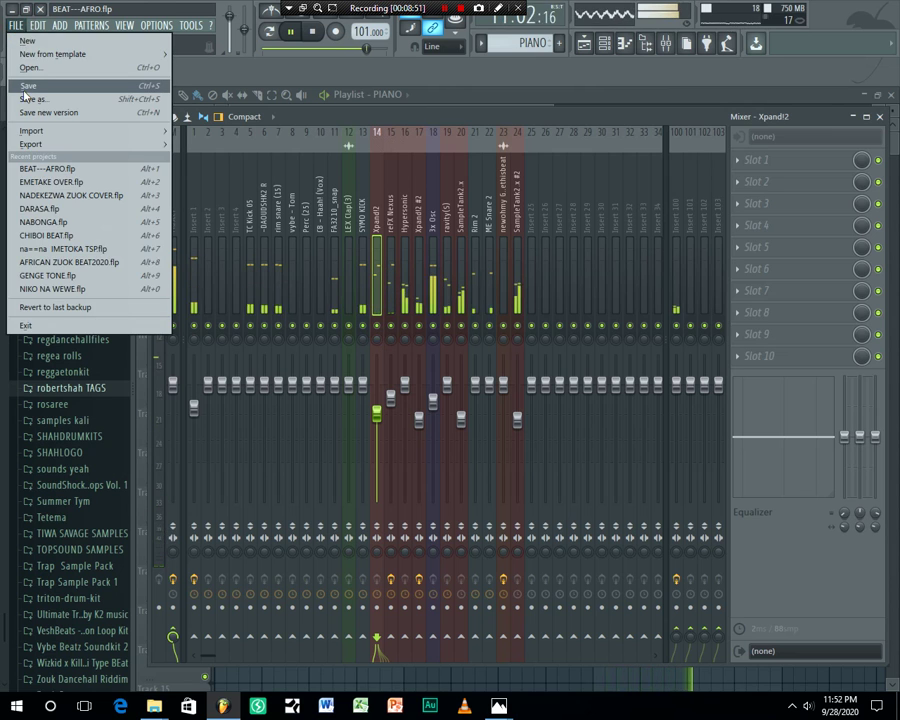
click(27, 92)
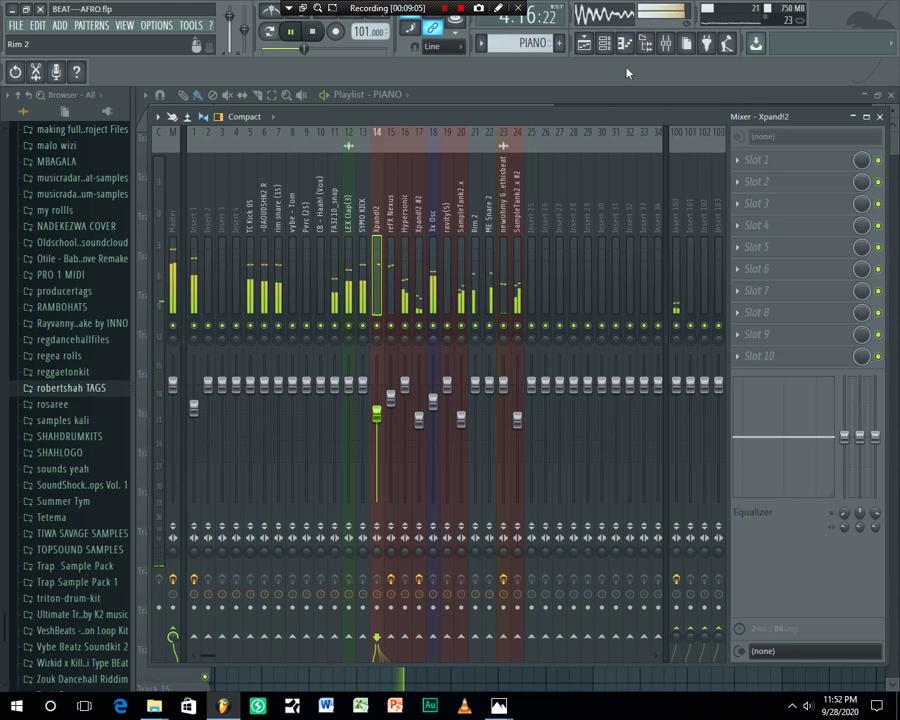
click(16, 25)
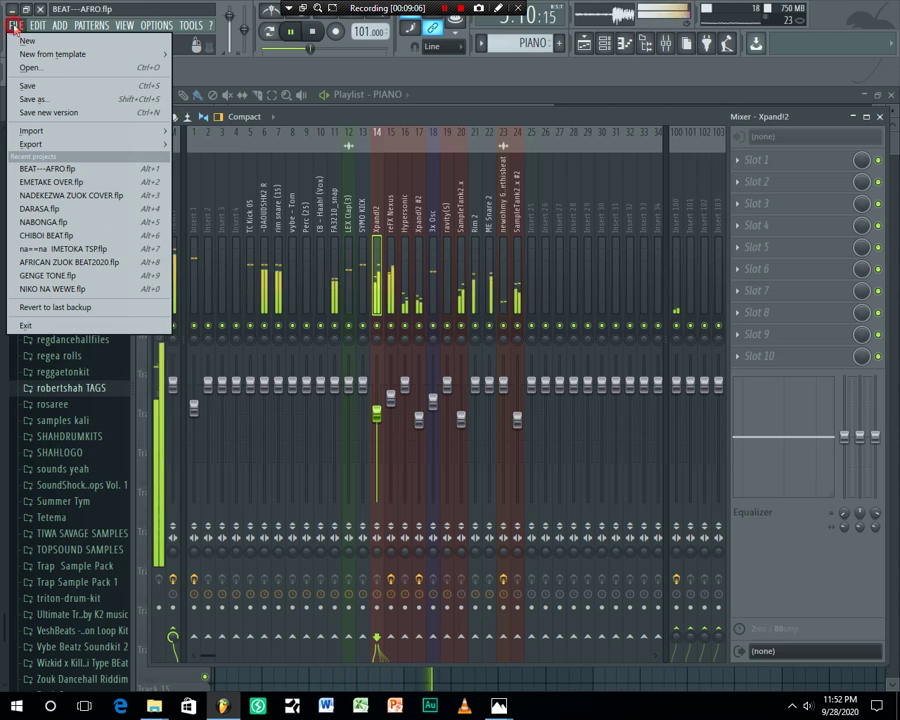
click(38, 90)
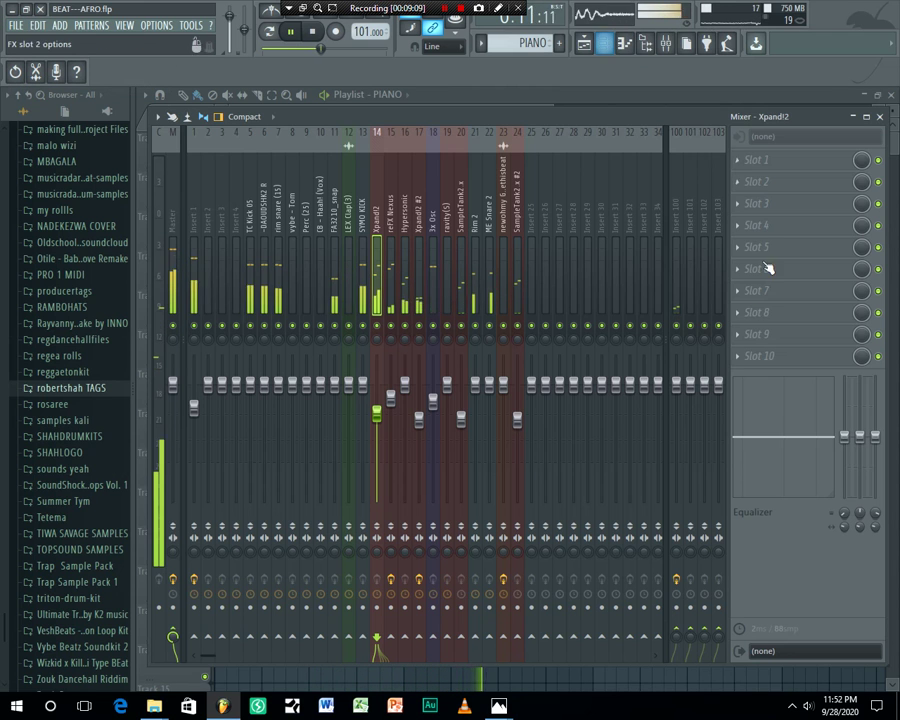
Select the Master track and open the plugin list for its empty Slot 4
click(172, 215)
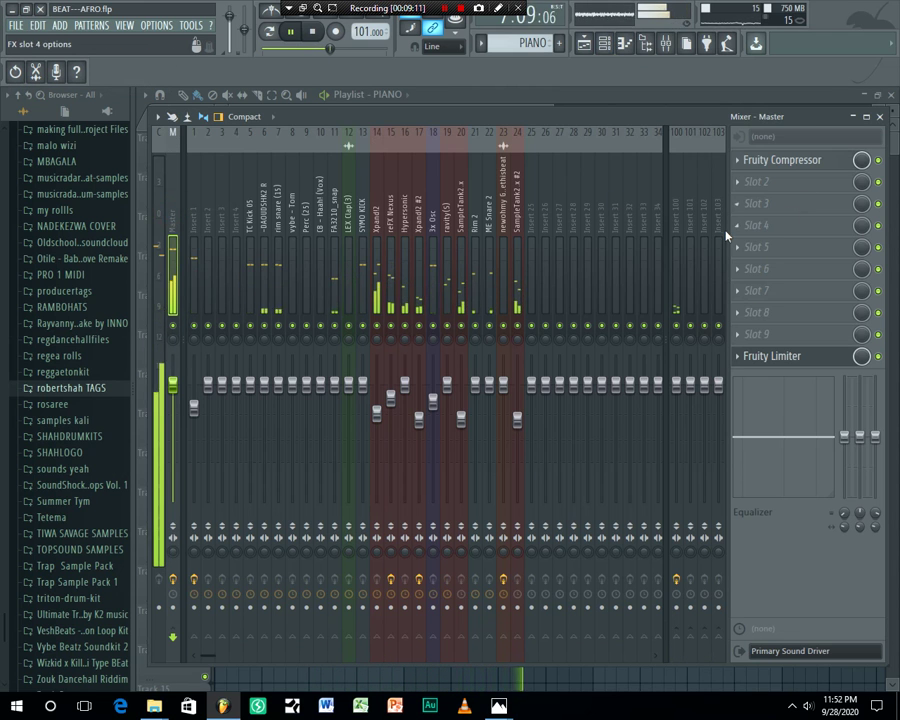
click(748, 228)
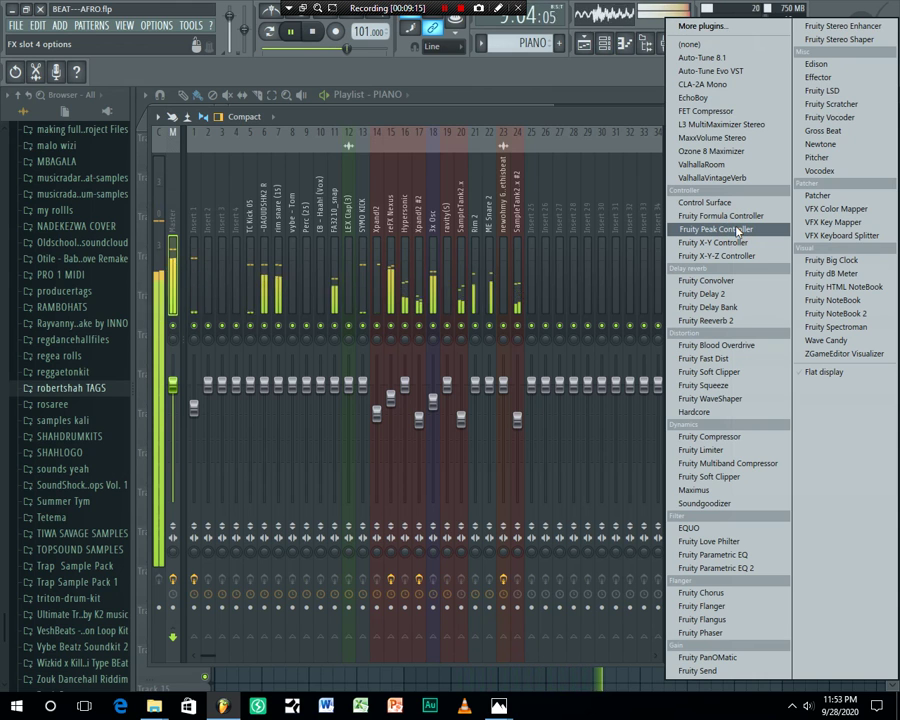
Load Fruity NoteBook 2 into the master slot, reset it to the Empty preset and move its window aside
click(836, 313)
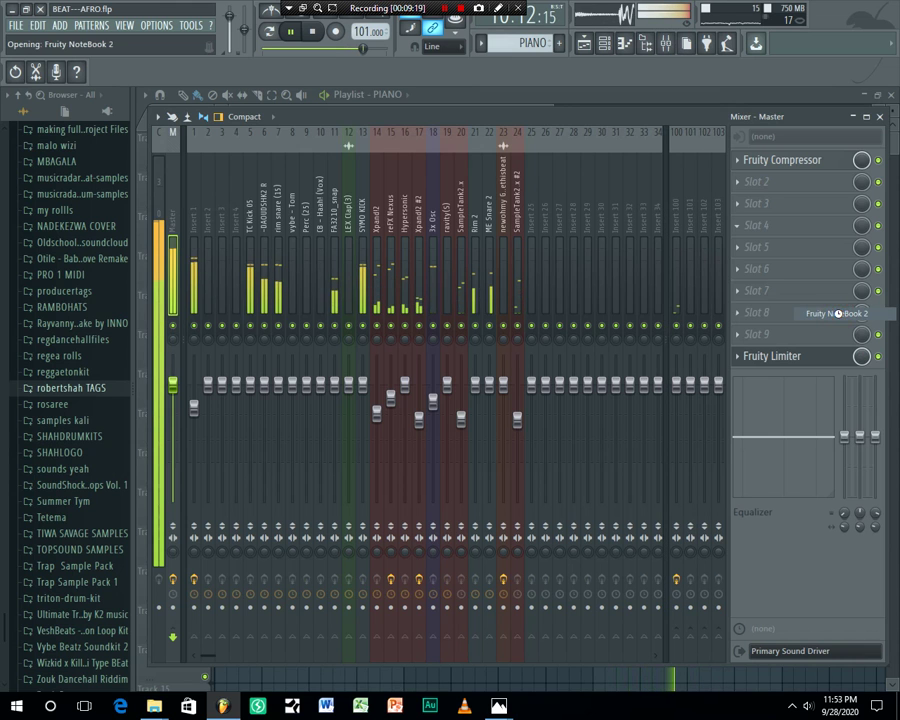
right_click(399, 258)
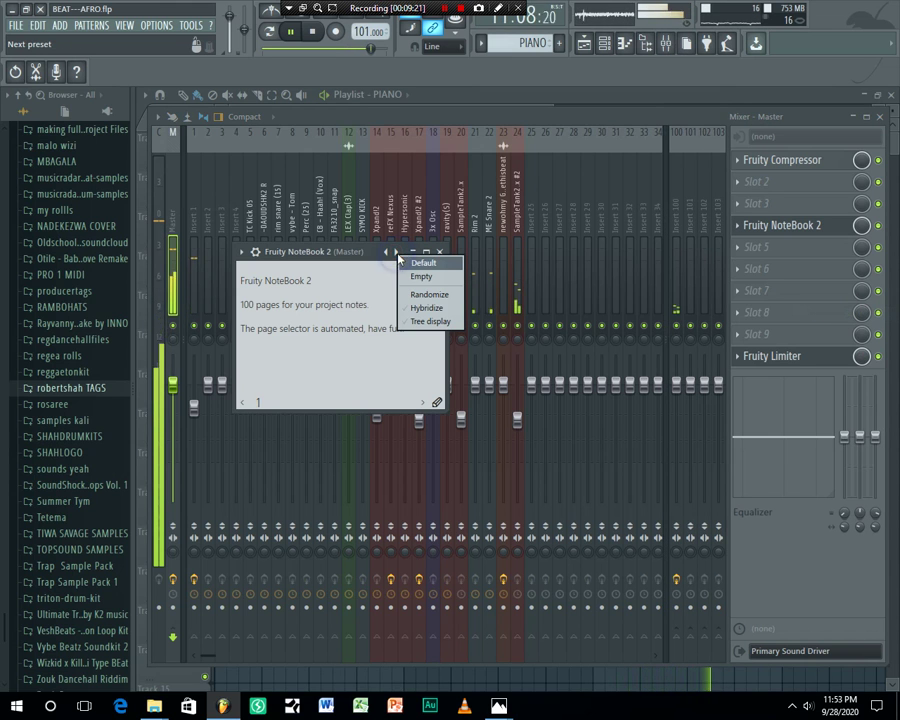
click(417, 277)
drag(367, 255, 399, 206)
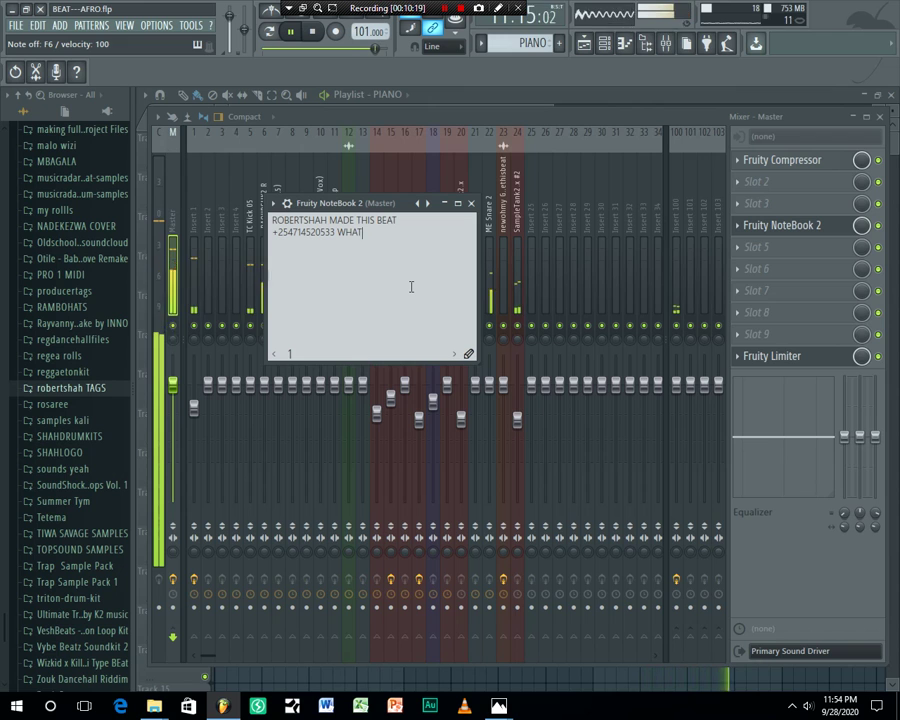
Type the WhatsApp contact label and the producer's e-mail address under the credit line
text(SAPP)
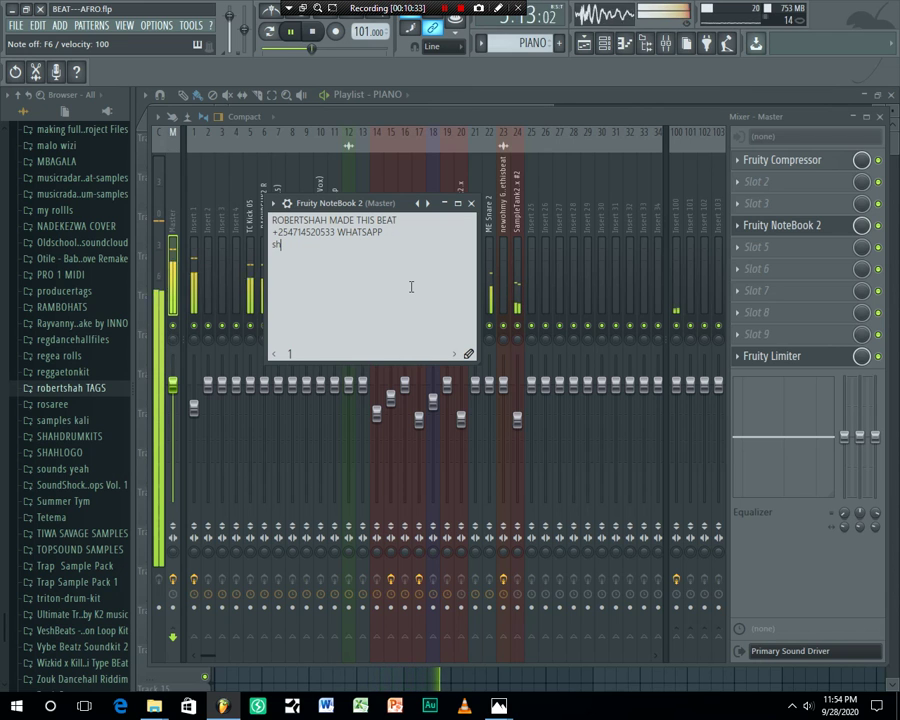
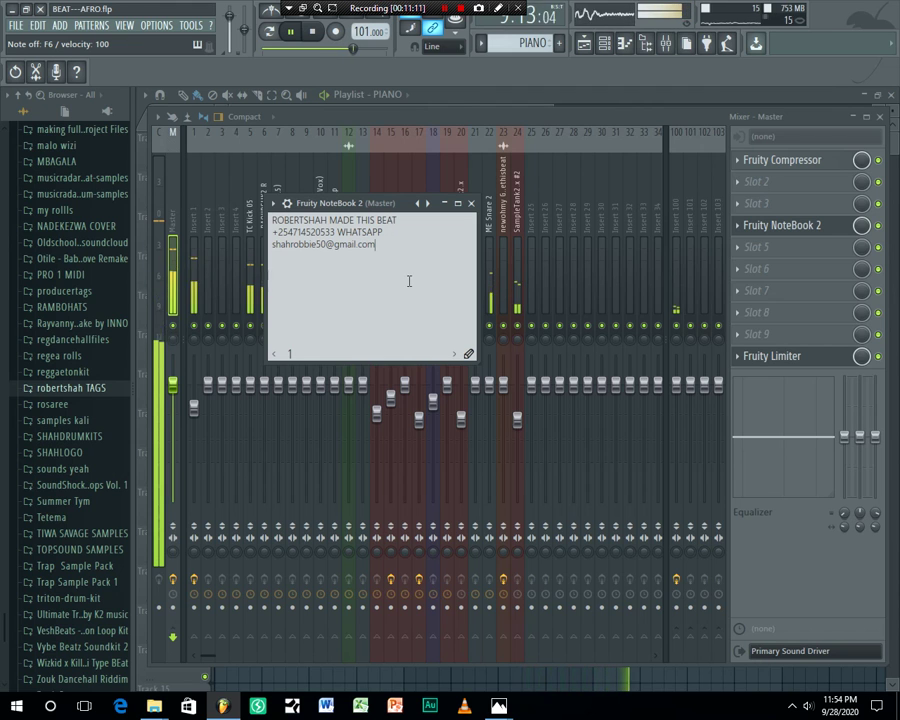
Move the NoteBook window higher, make it taller and wider, then select all the credit text
drag(390, 206, 390, 178)
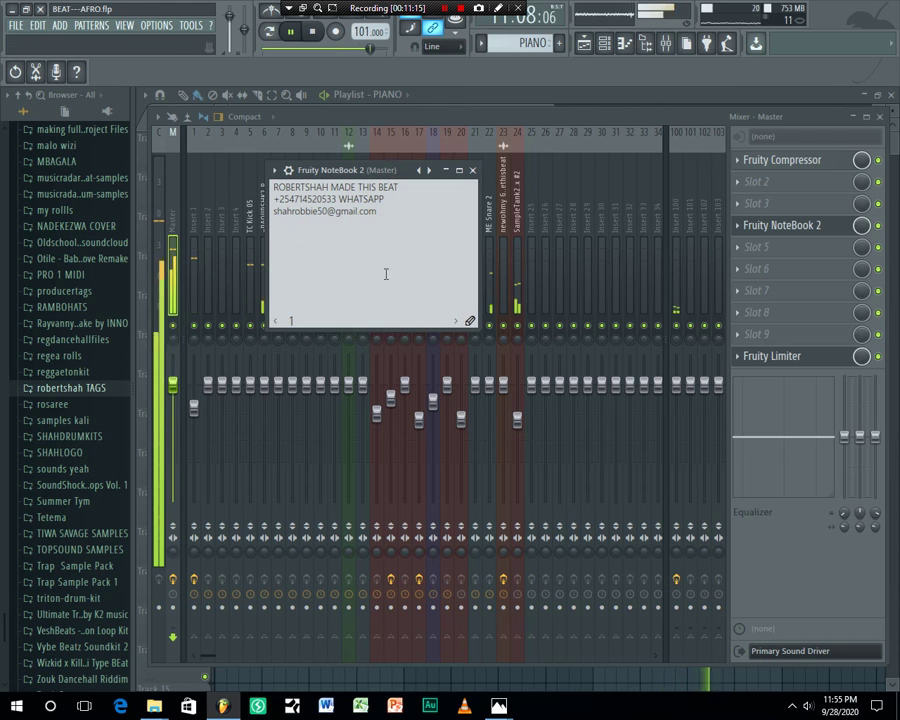
drag(396, 328, 396, 381)
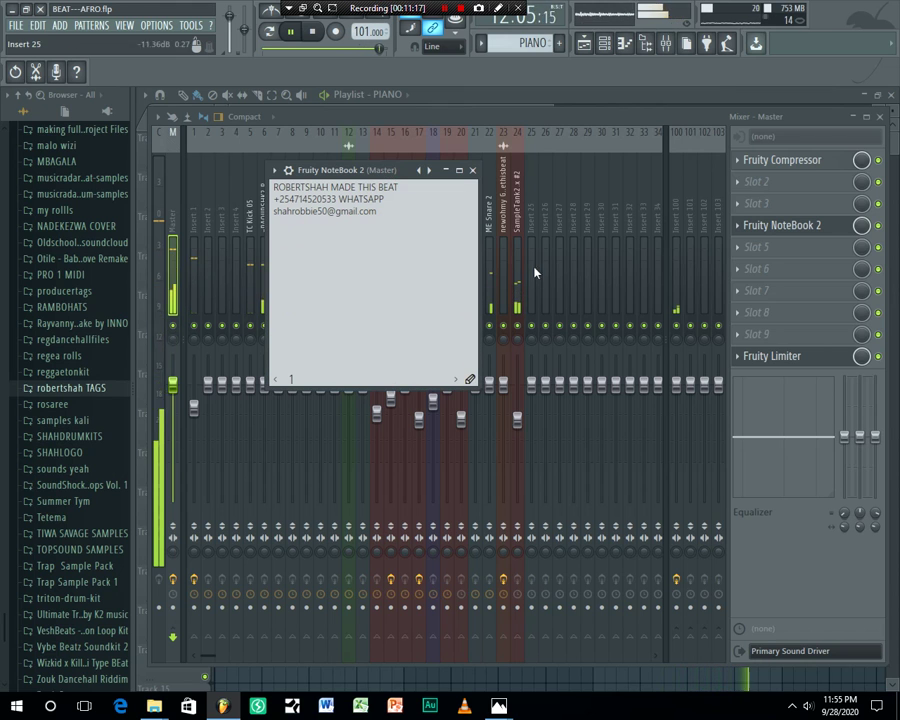
drag(478, 267, 604, 270)
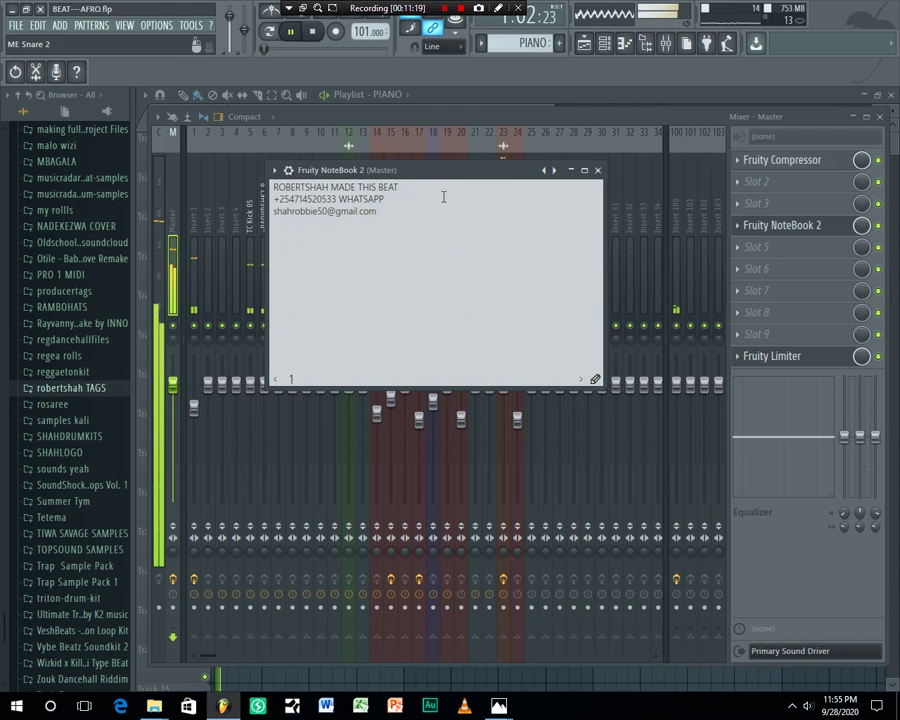
click(273, 186)
drag(273, 186, 389, 216)
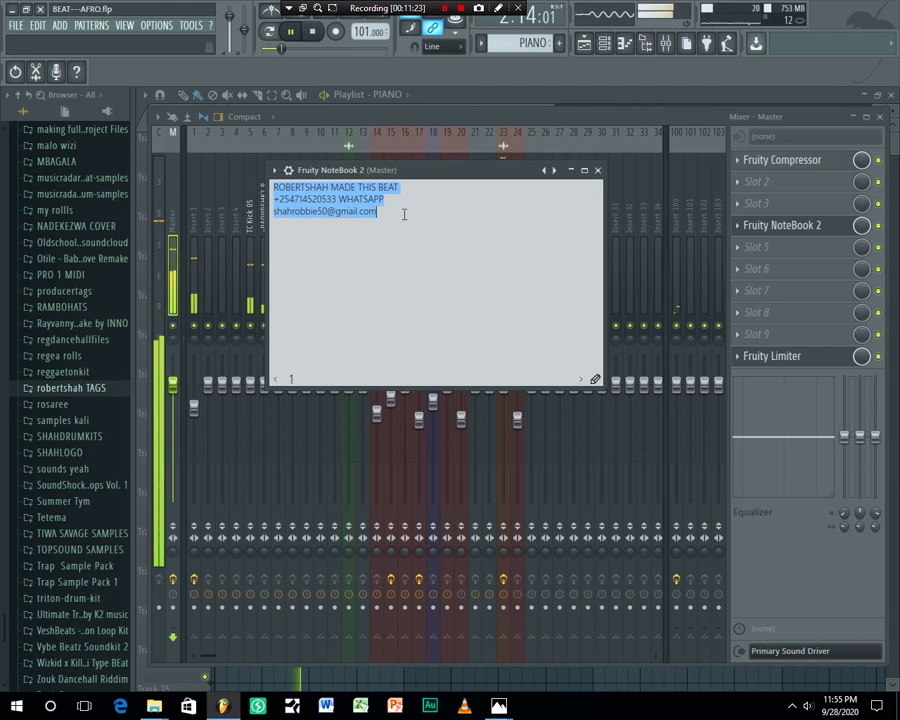
Open IMG_20200906_164435_078.jpg in Photos and restore it to a window on the right side
mouse_move(498, 707)
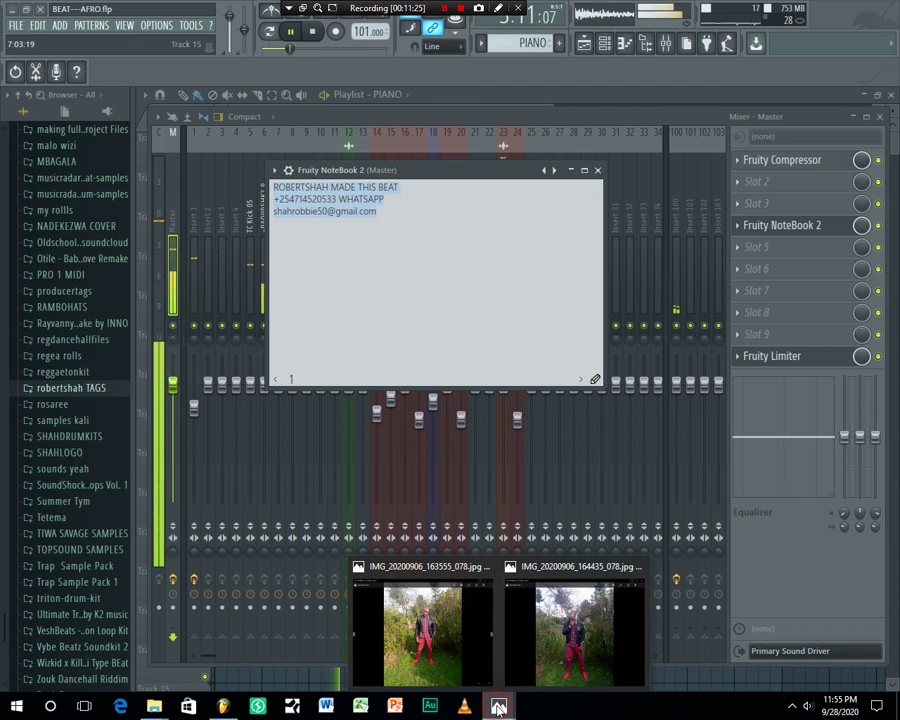
click(570, 654)
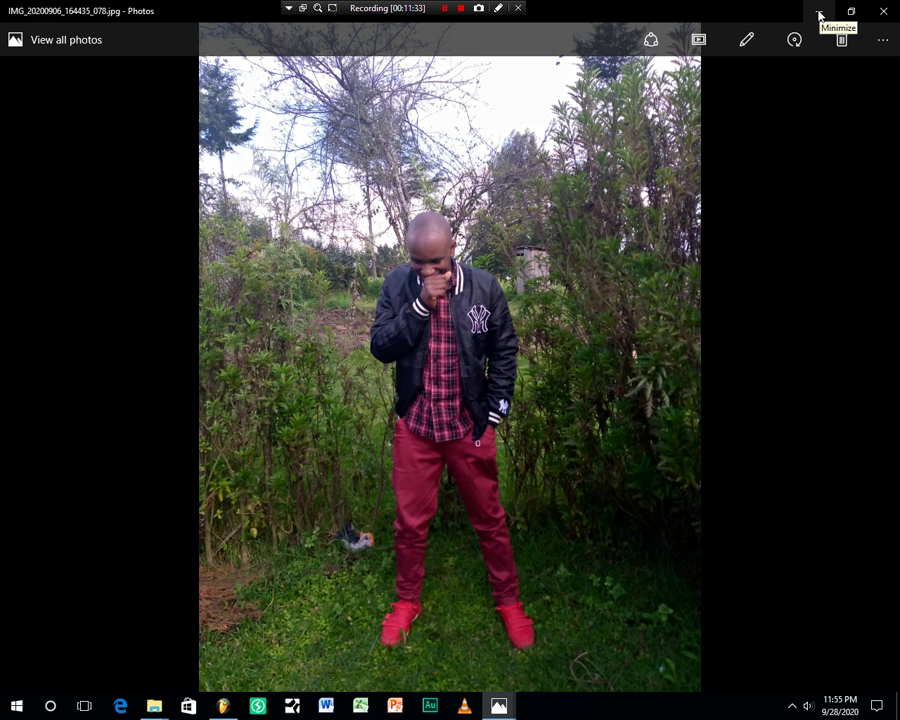
click(851, 11)
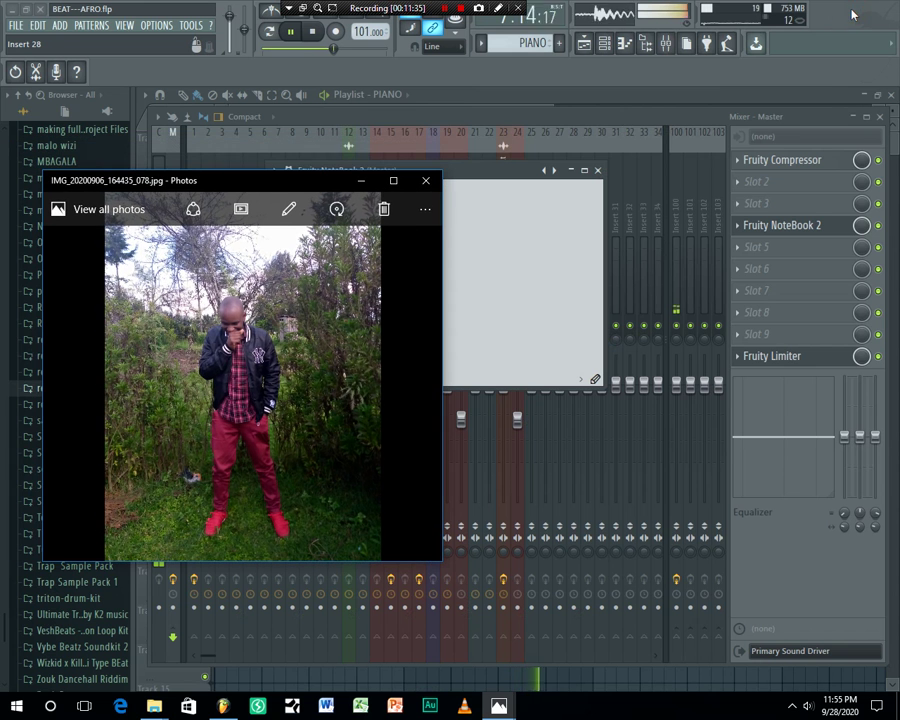
drag(266, 182, 686, 152)
Bring FL Studio forward and inspect the 3x Osc and ravity(S) instruments from the Channel rack
click(584, 43)
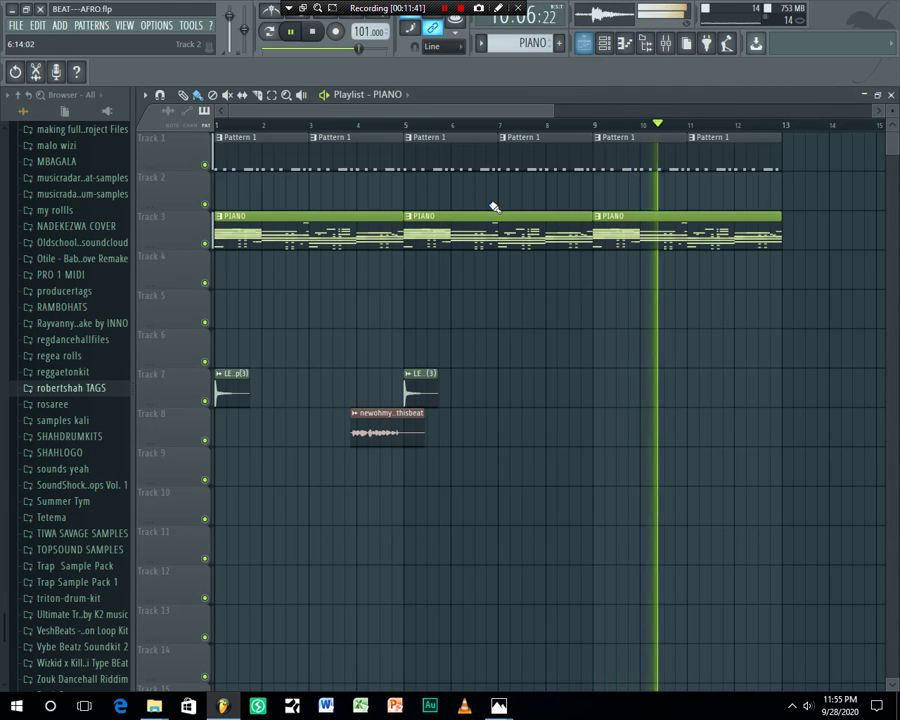
click(604, 43)
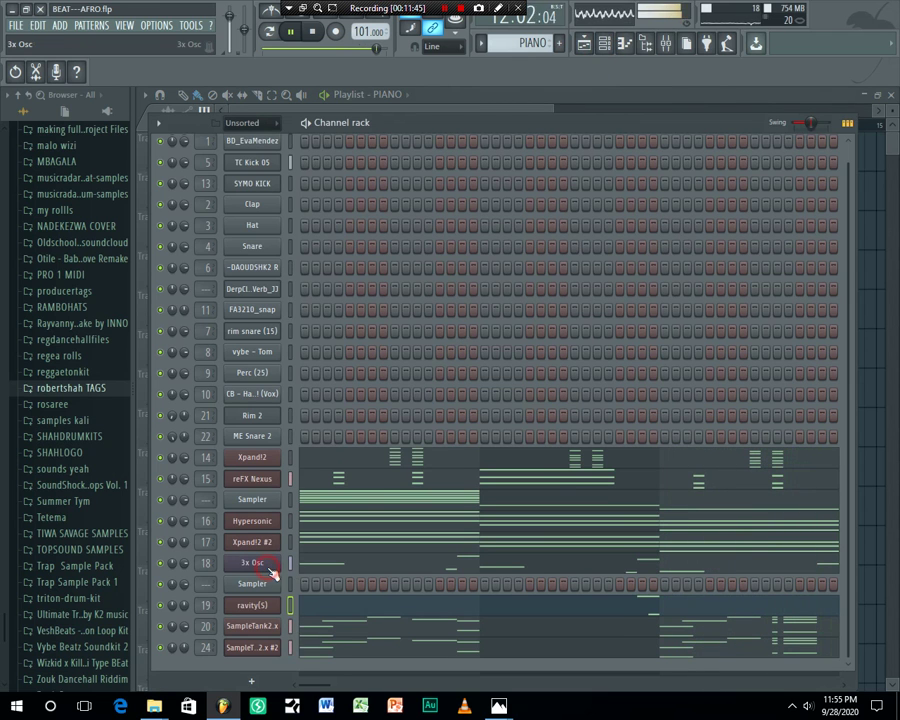
click(268, 565)
click(167, 187)
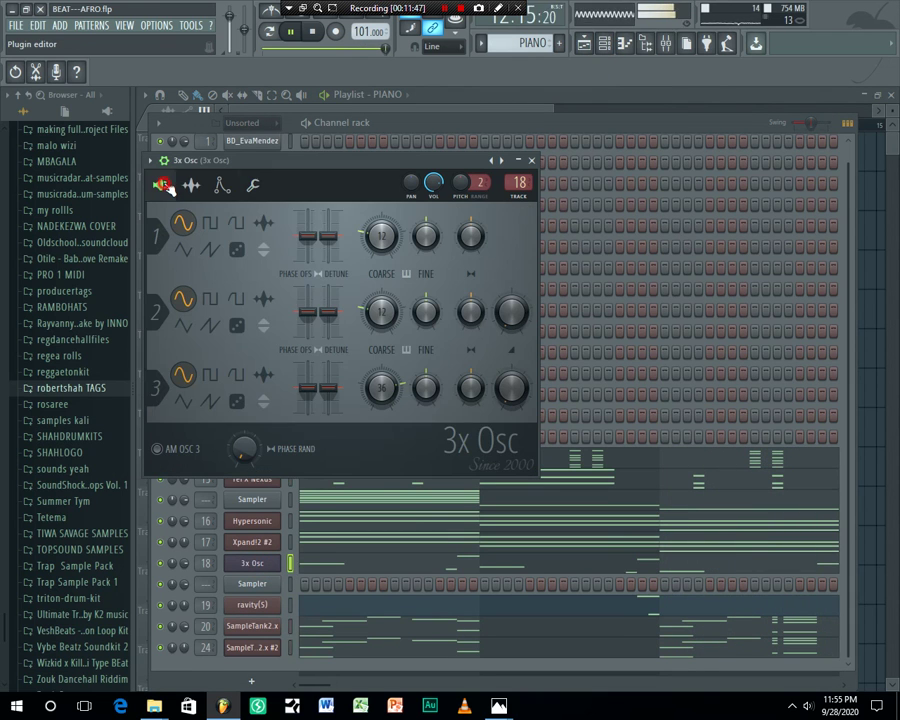
click(667, 126)
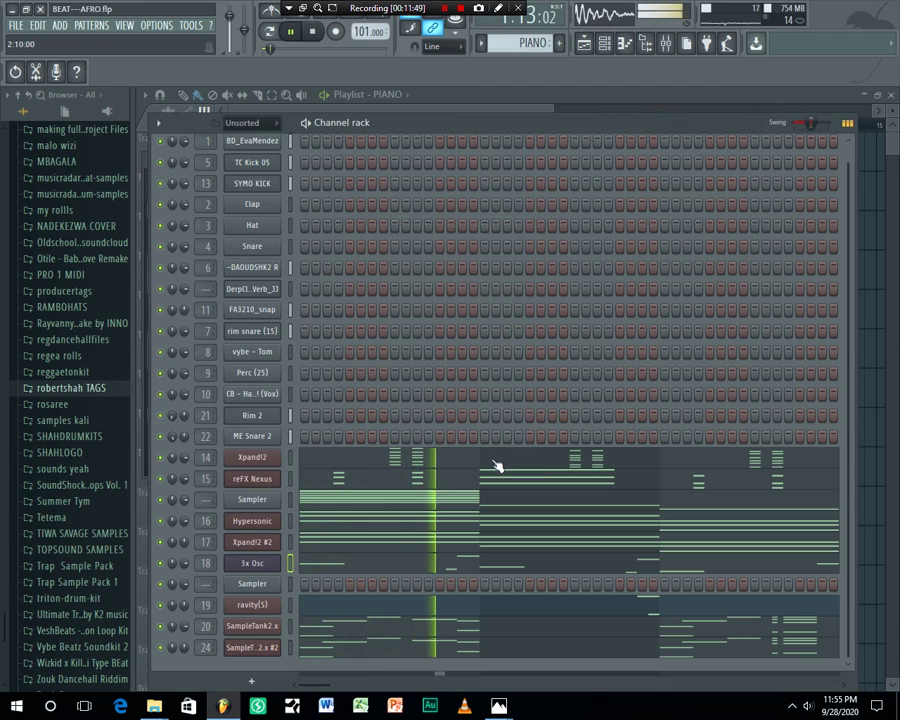
click(250, 606)
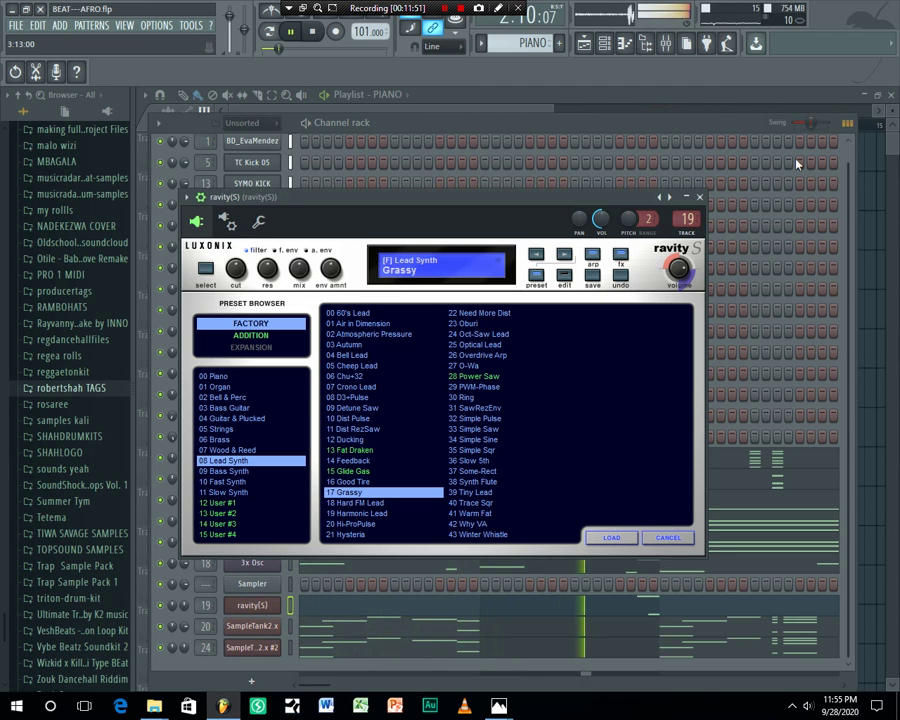
click(719, 128)
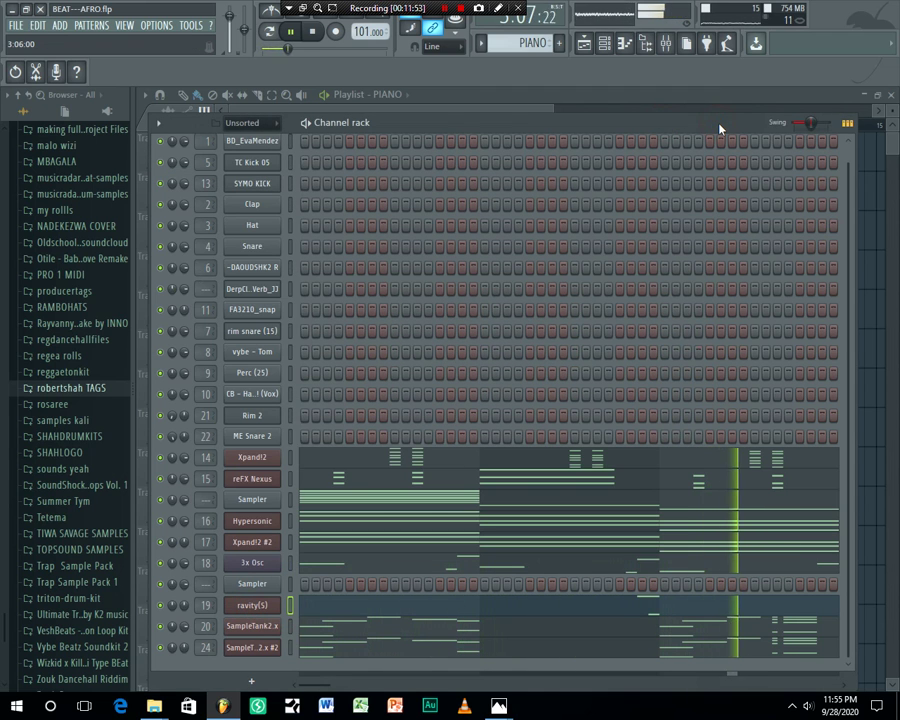
Open ravity(S) notes in the Piano roll and solo the ravity(S) channel
click(326, 610)
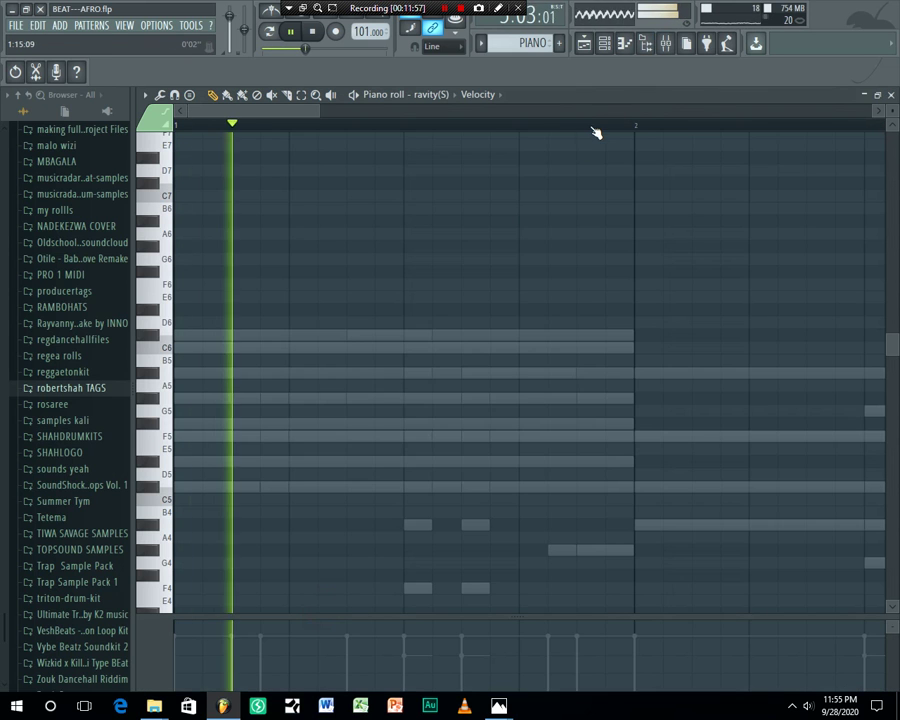
scroll(601, 130, down, 2)
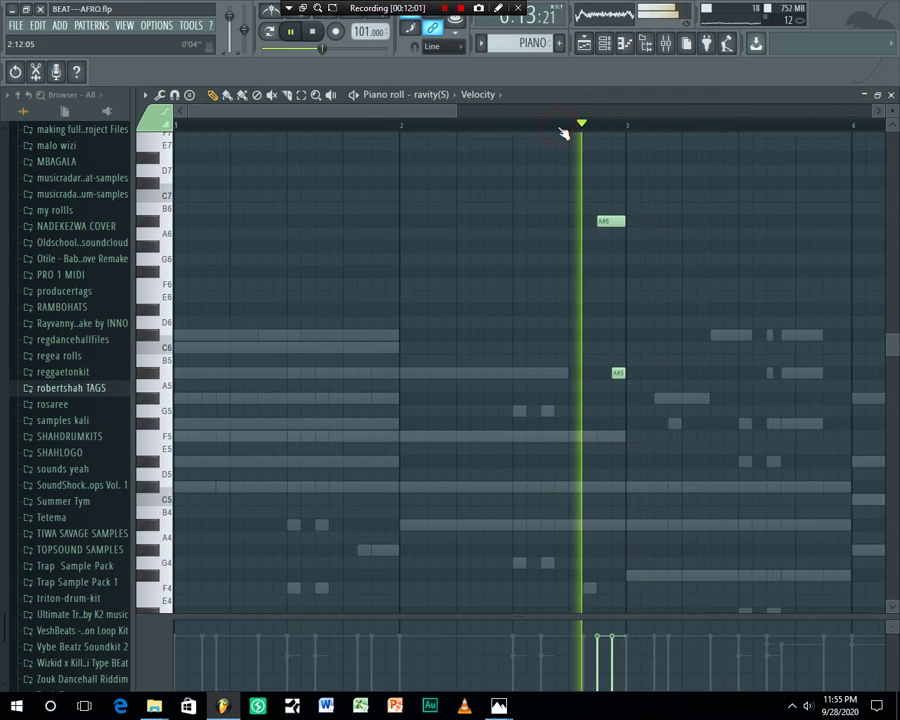
click(604, 43)
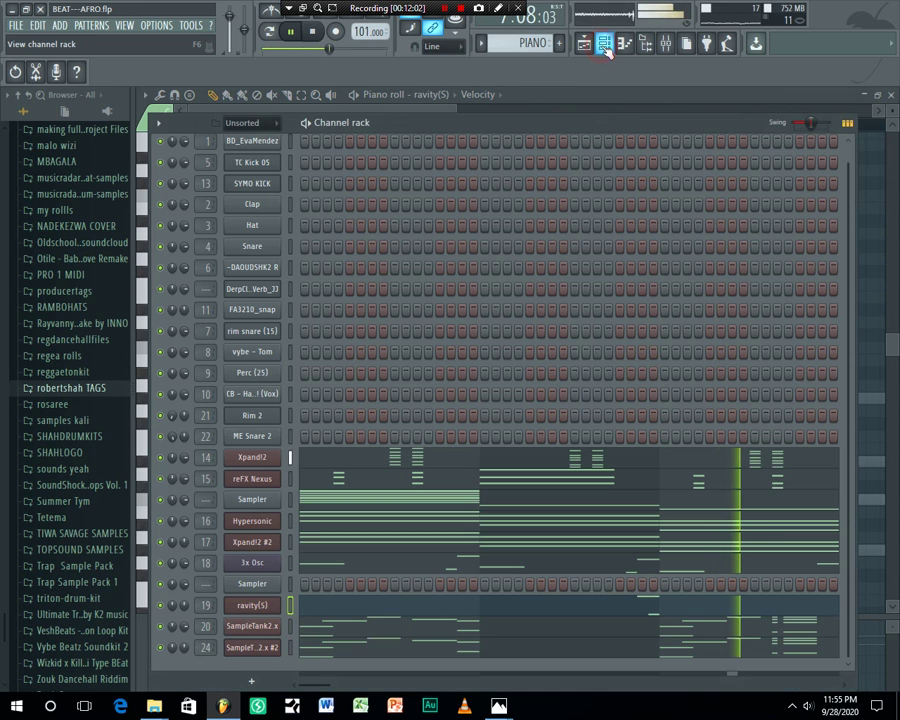
right_click(160, 605)
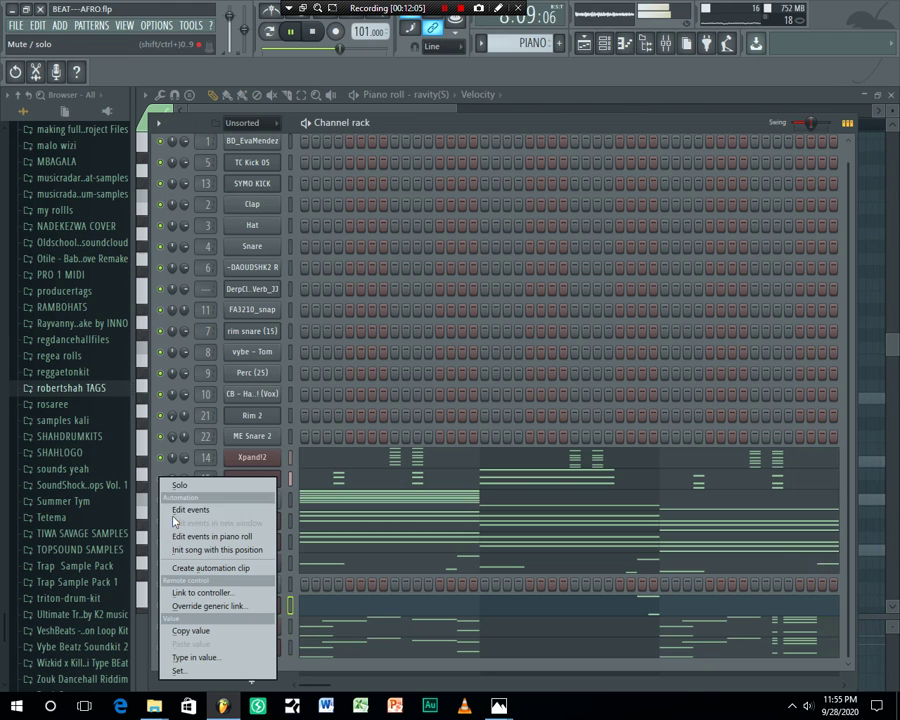
click(177, 487)
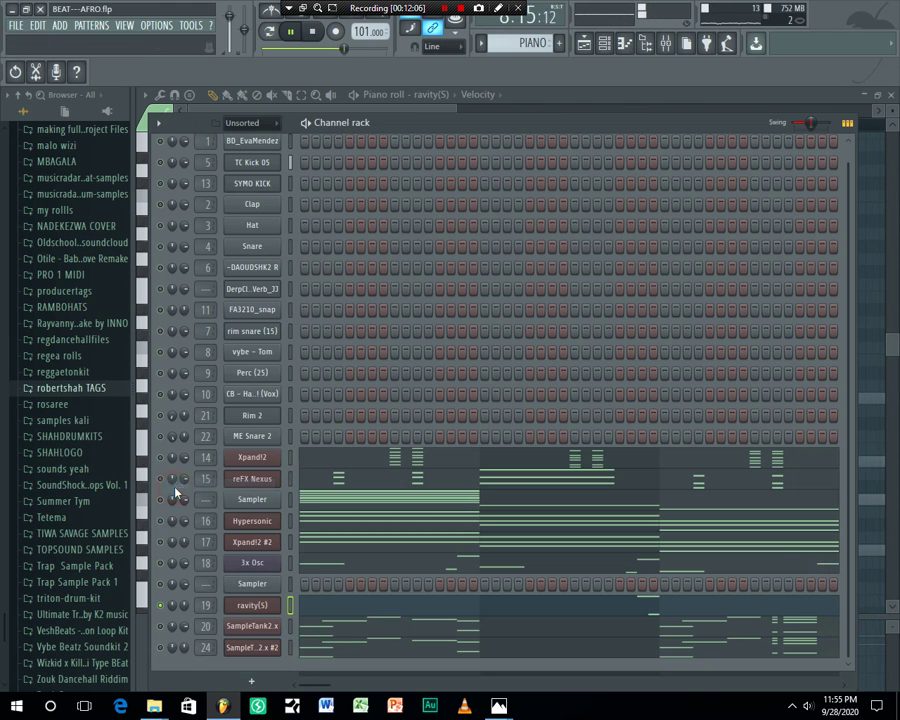
Check the notes, then turn solo off on ravity(S) so all channels play again
click(614, 44)
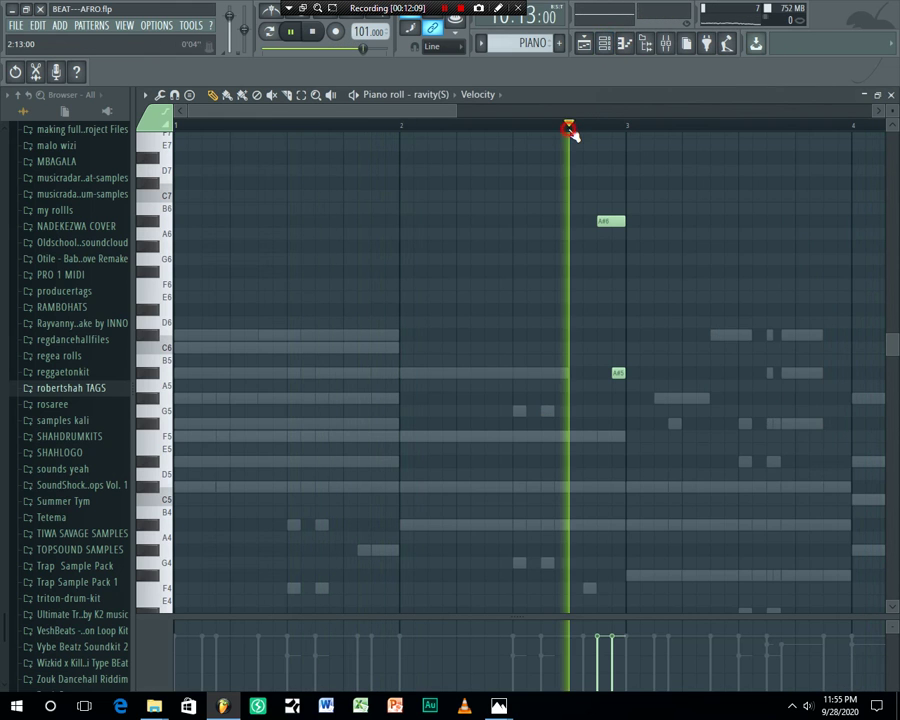
click(605, 44)
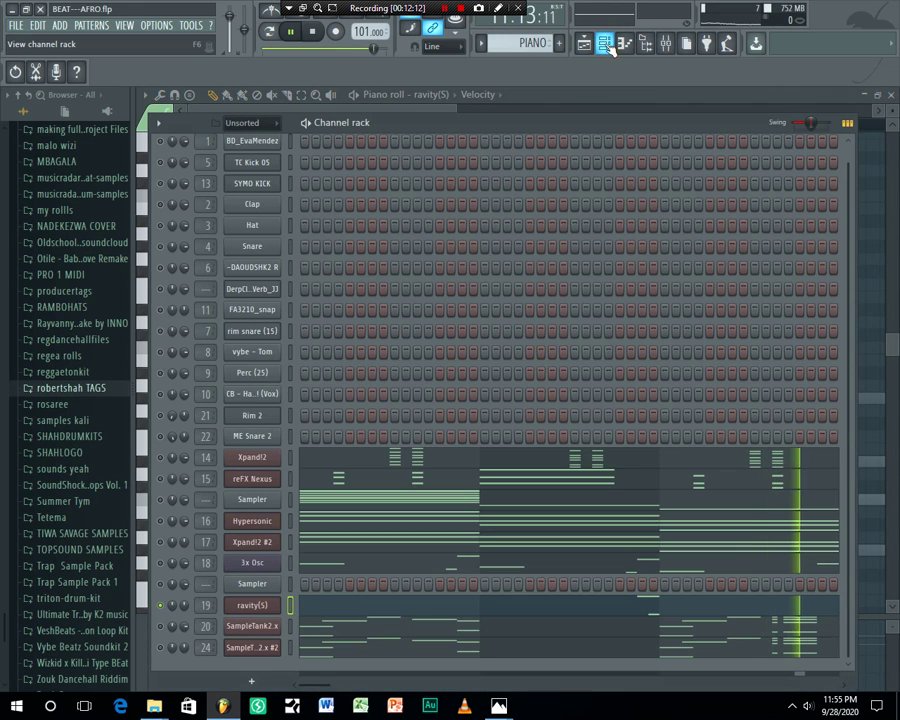
right_click(162, 605)
click(164, 485)
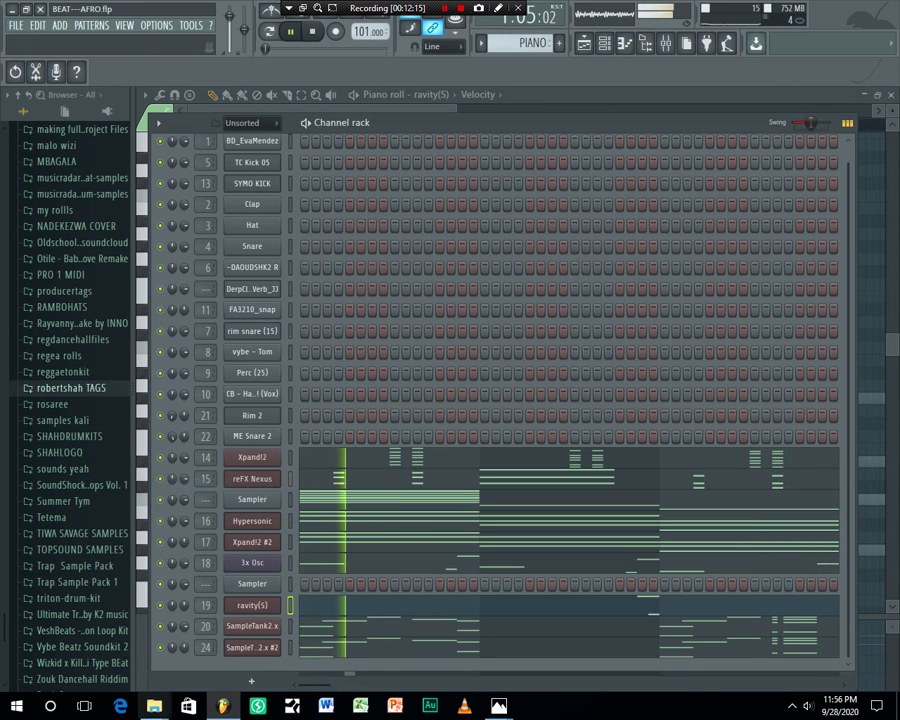
Save the project, show the Playlist zoomed out, and stop playback around bar 10
click(15, 25)
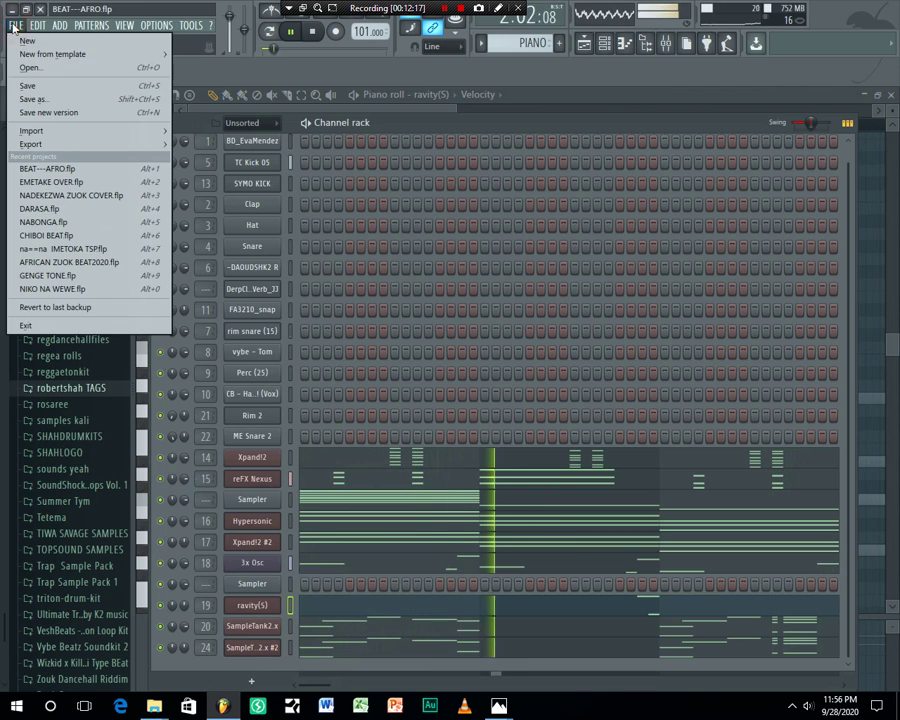
click(26, 86)
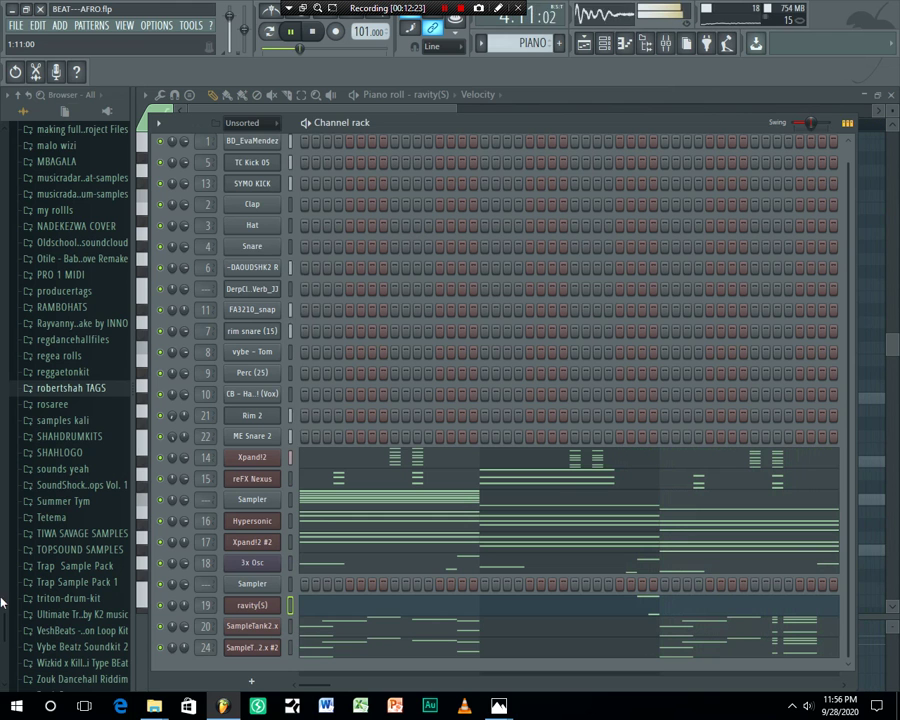
click(585, 44)
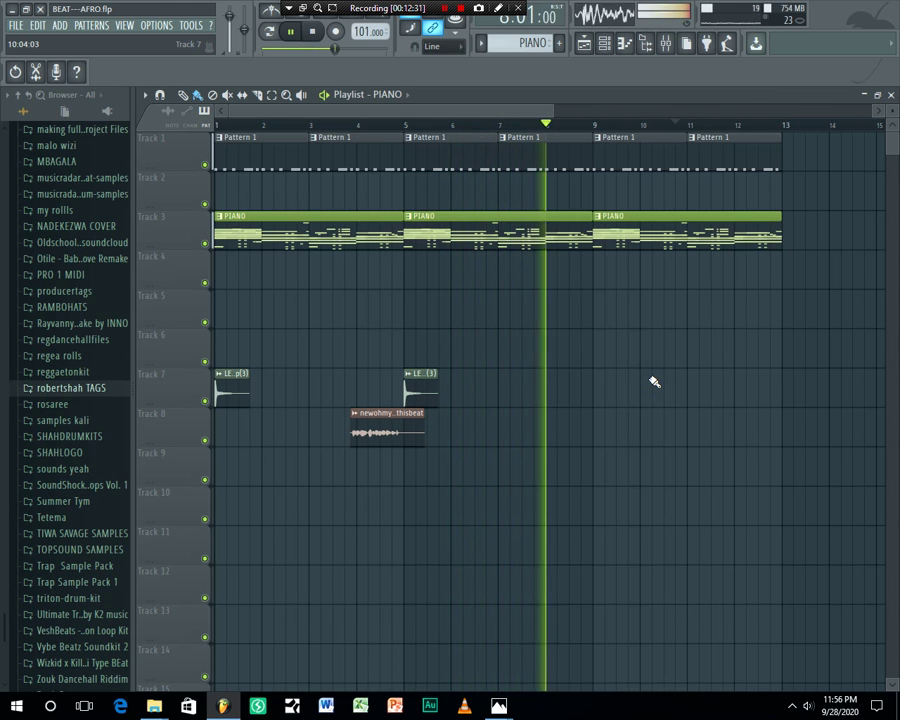
scroll(665, 130, down, 2)
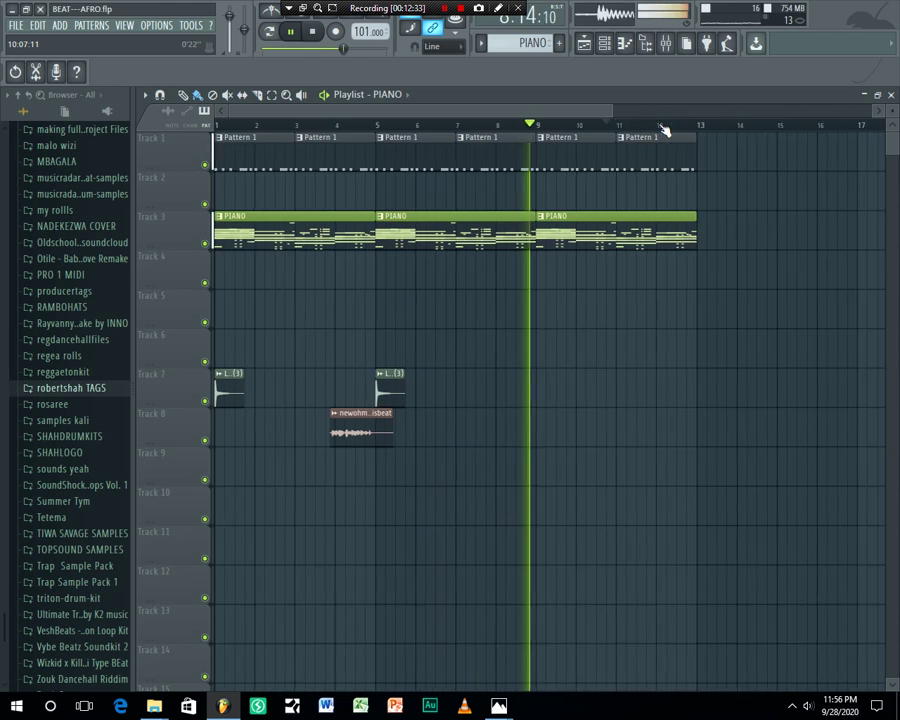
scroll(665, 130, down, 3)
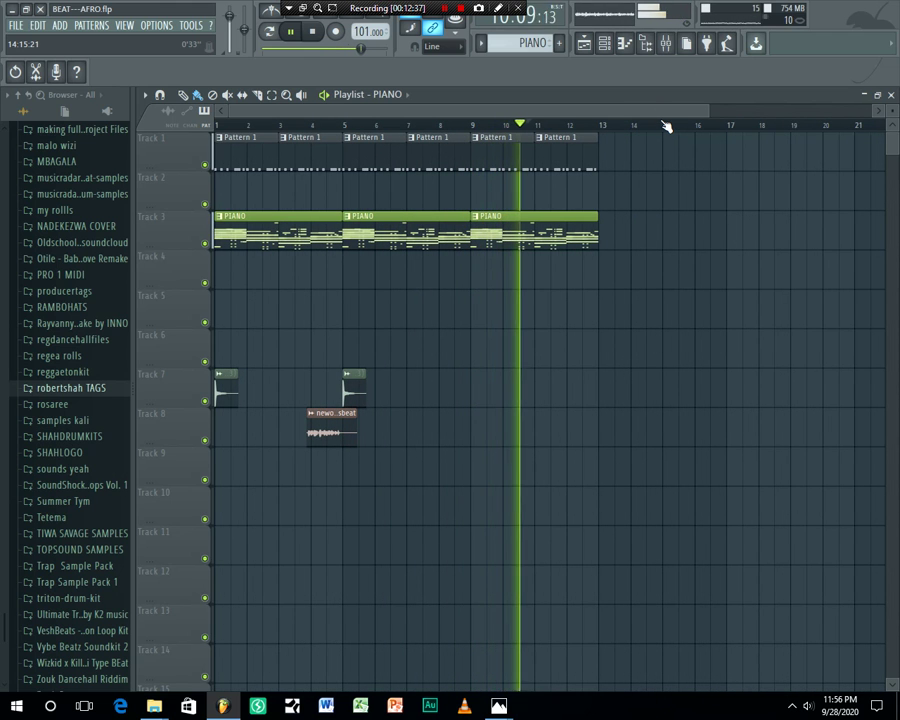
key(space)
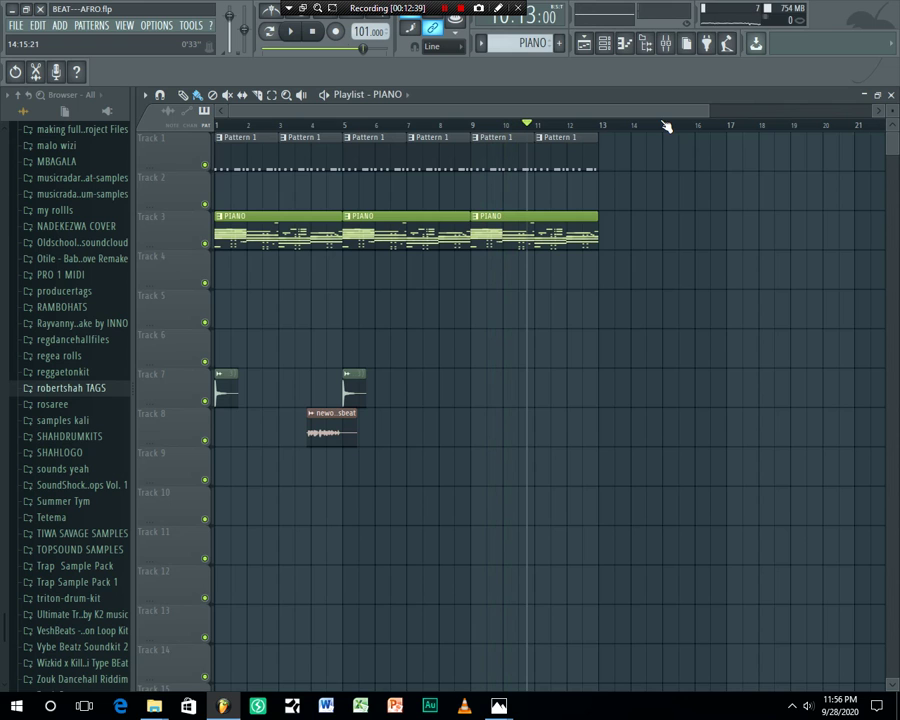